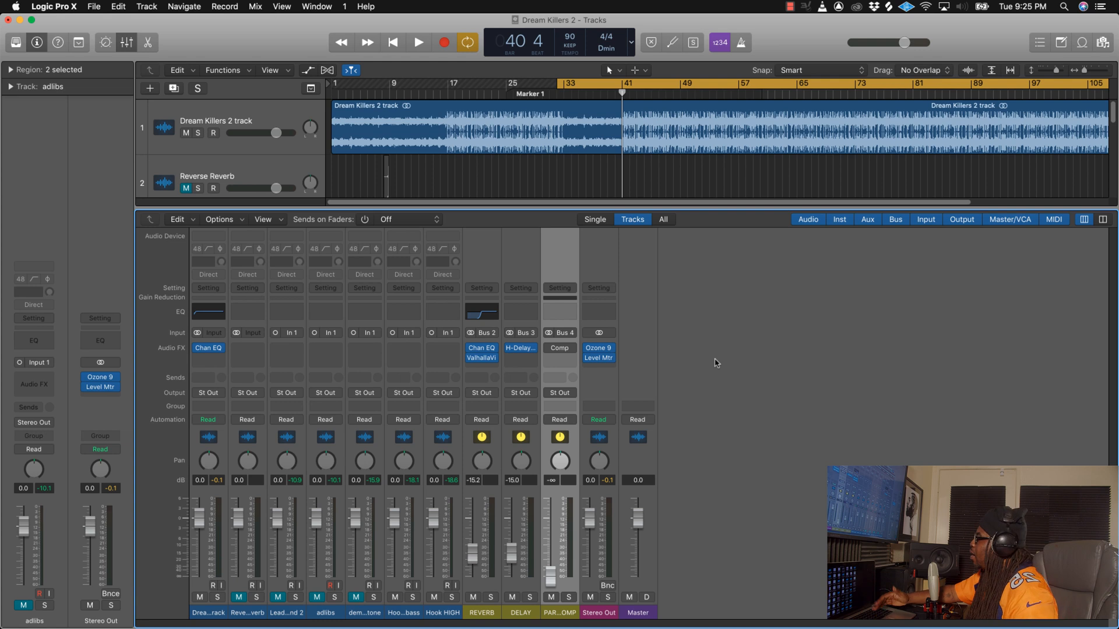
# Step: Remove the Channel EQ from the Dream Killers 2 track and enlarge the tracks area above the mixer
pyautogui.click(221, 350)
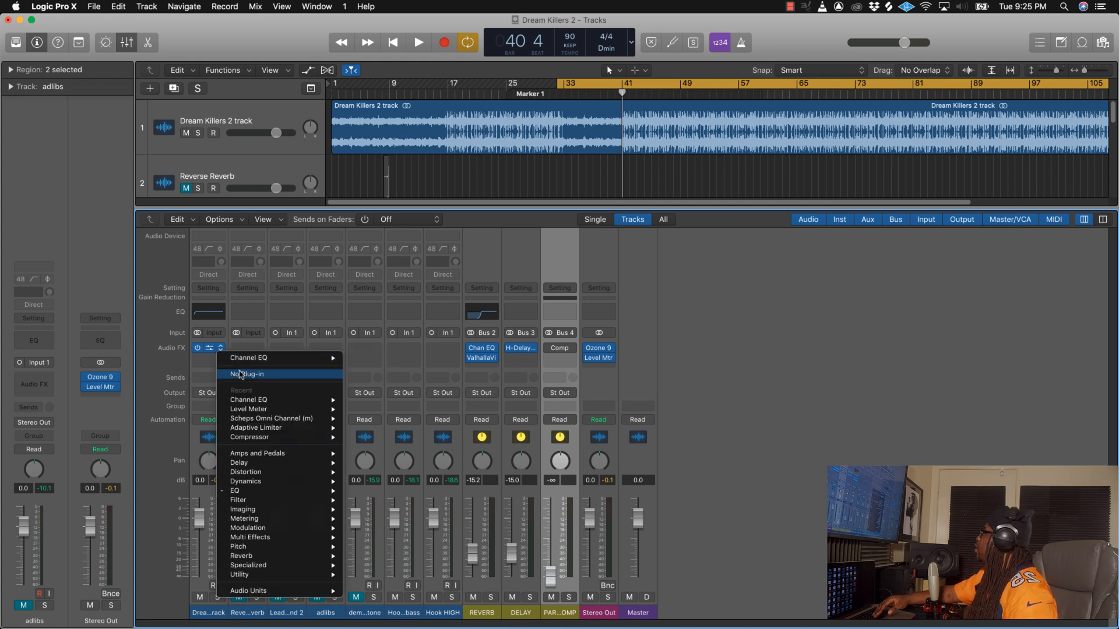
pyautogui.click(241, 374)
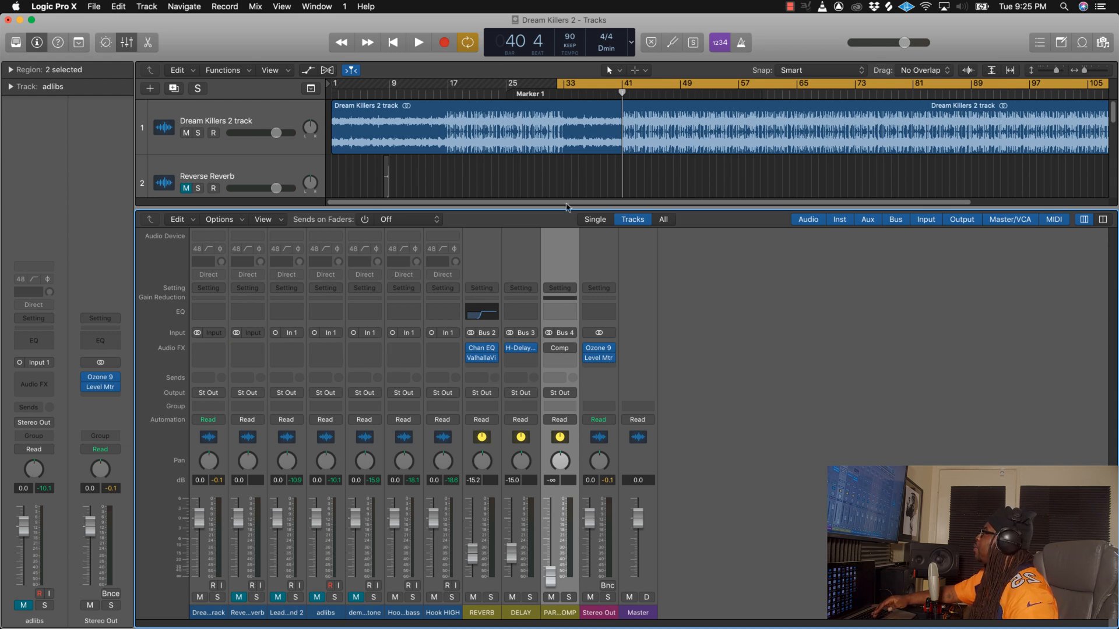
pyautogui.moveTo(566, 208); pyautogui.dragTo(576, 302)
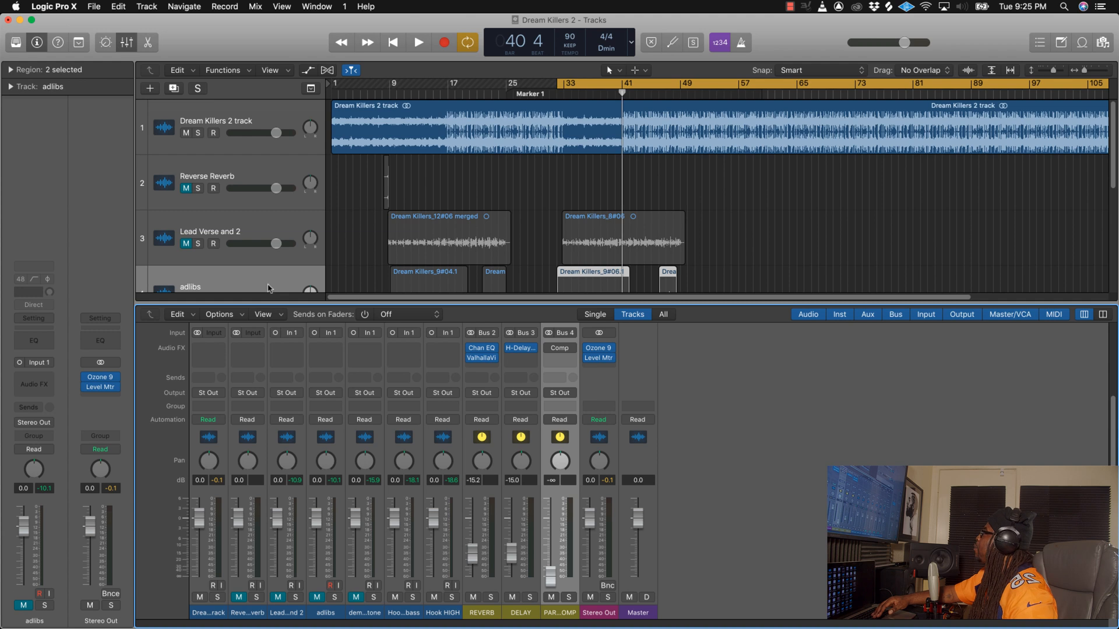
# Step: Unmute the Lead Verse and 2 track and play the song back with the mixer shown
pyautogui.click(187, 244)
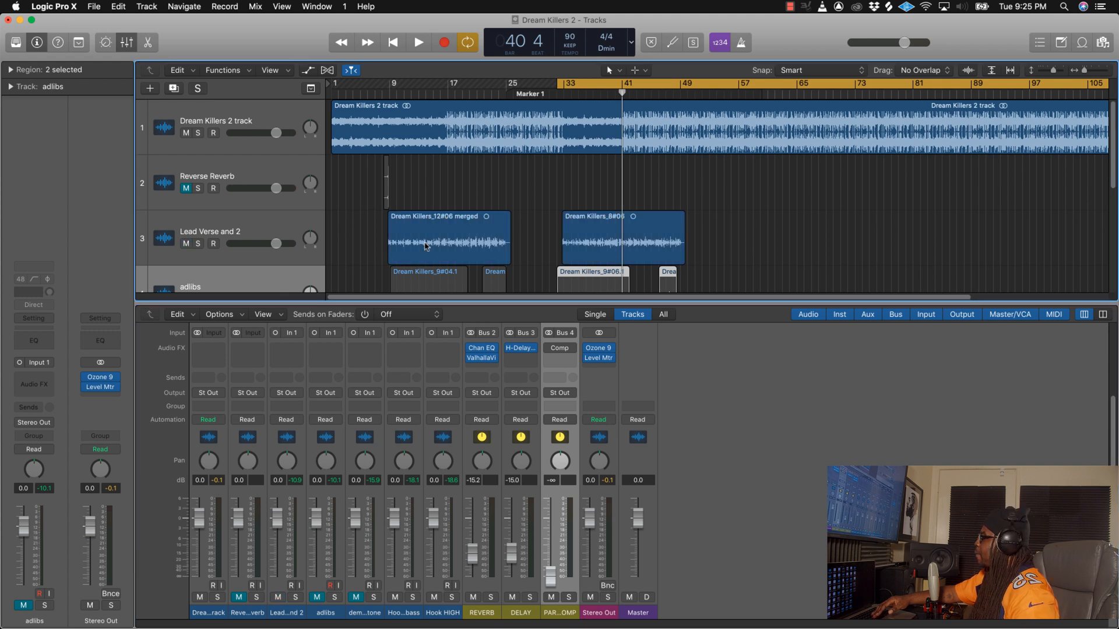
pyautogui.press('b')
pyautogui.press('space')
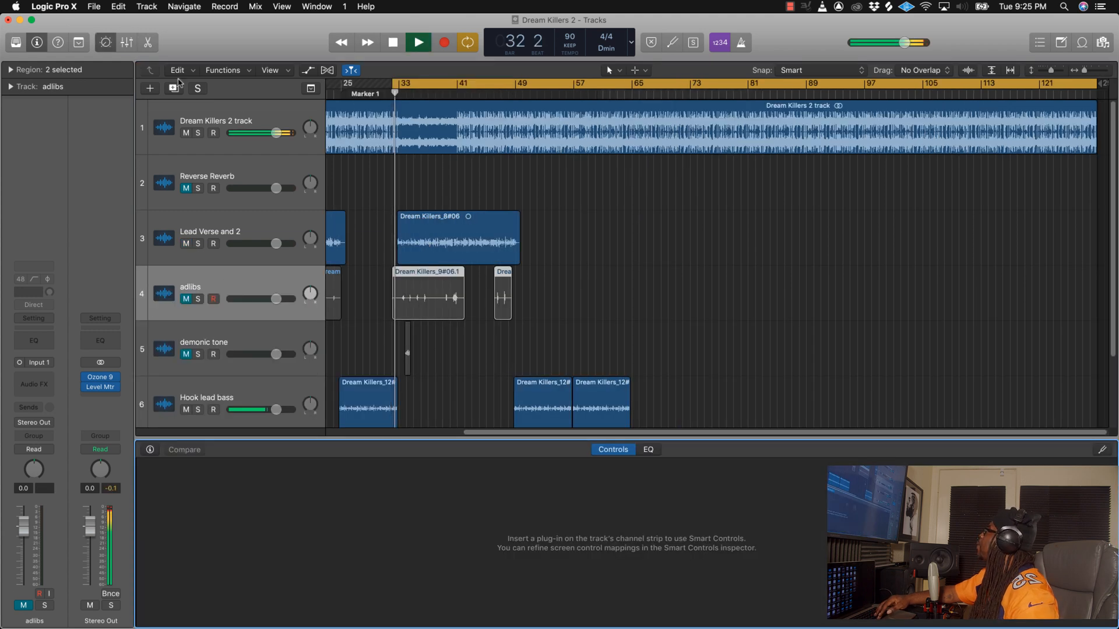
pyautogui.press('x')
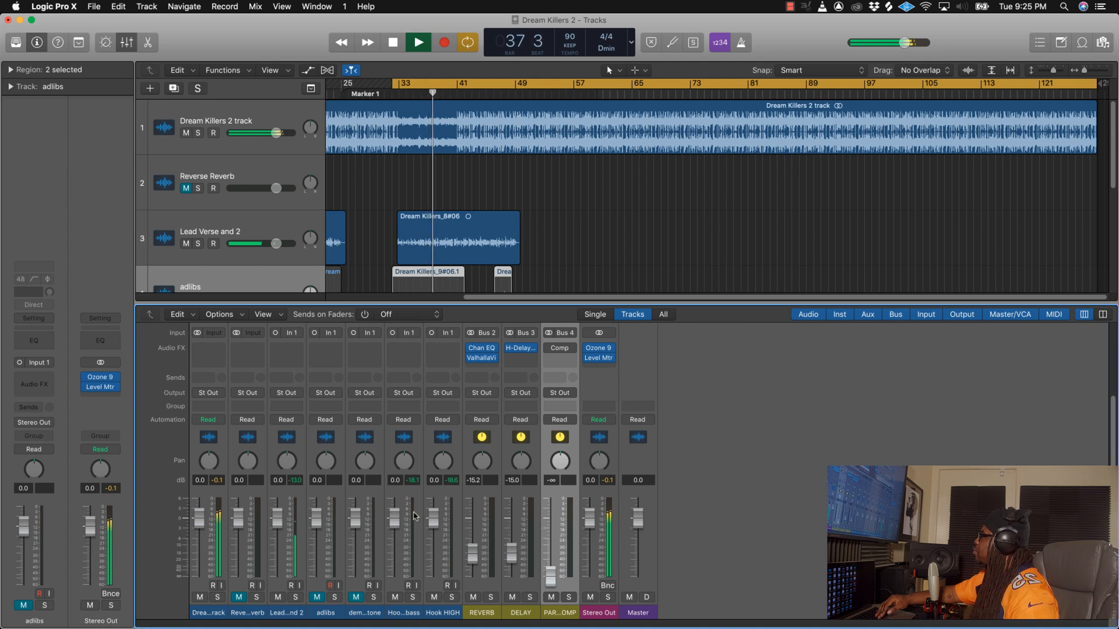
pyautogui.press('space')
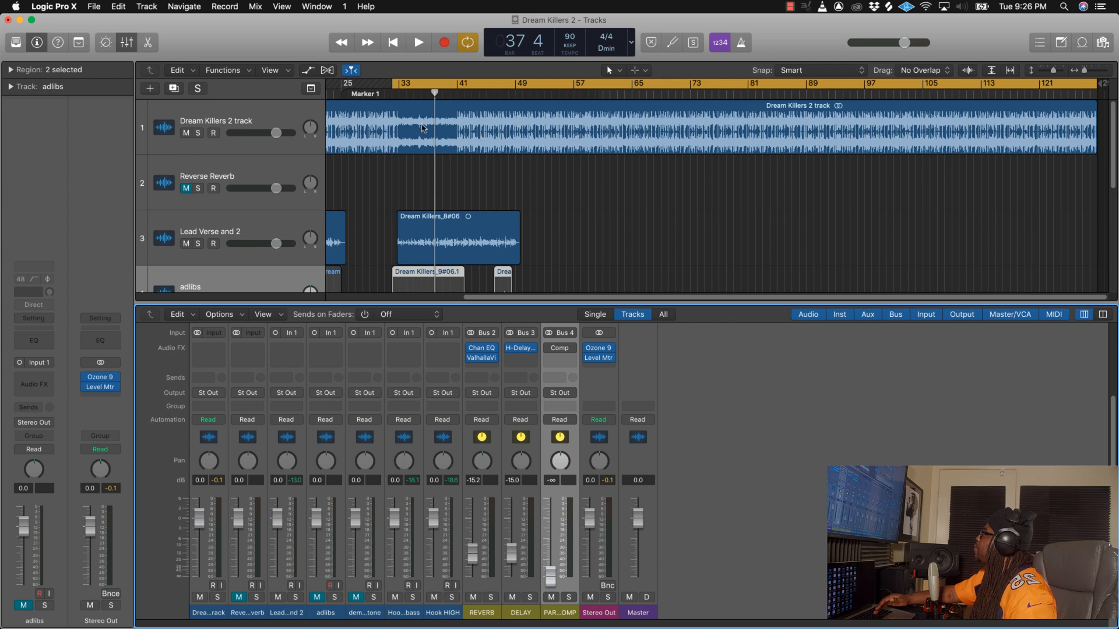
# Step: Select the Dream Killers 2 track region and expand its region parameters, and open the Level Meter on Stereo Out
pyautogui.click(468, 127)
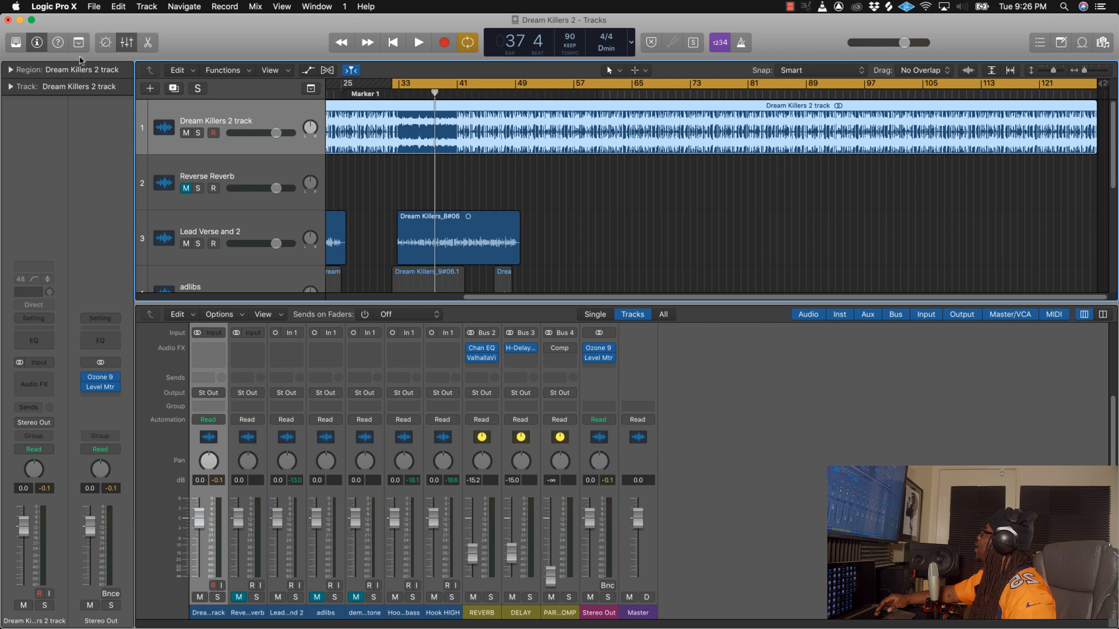
pyautogui.click(11, 70)
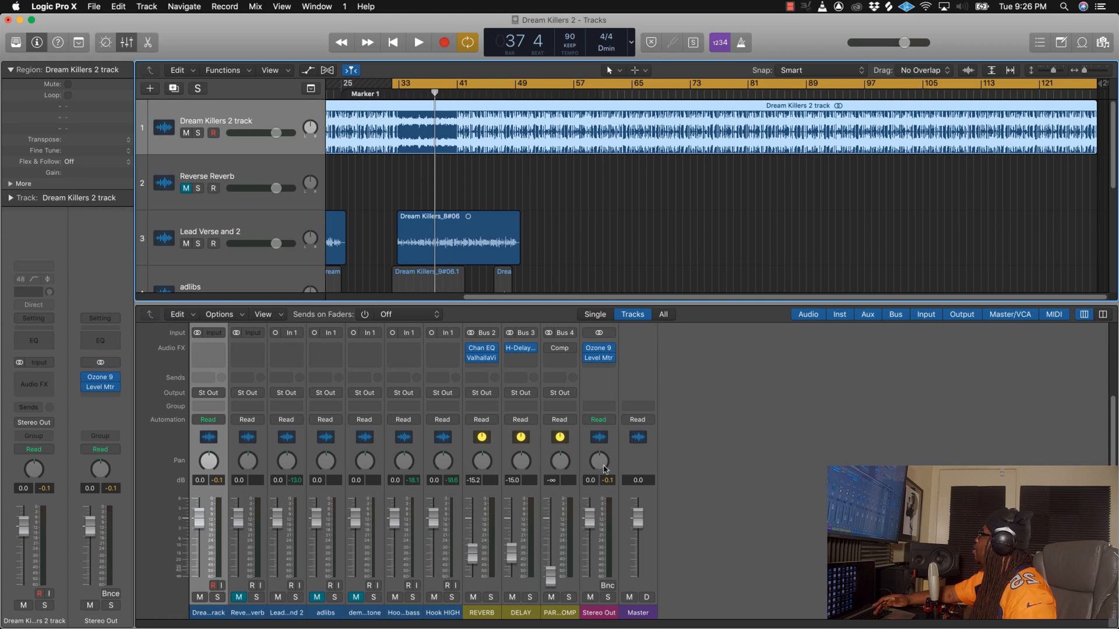
pyautogui.scroll(1, 606, 419)
pyautogui.moveTo(601, 364)
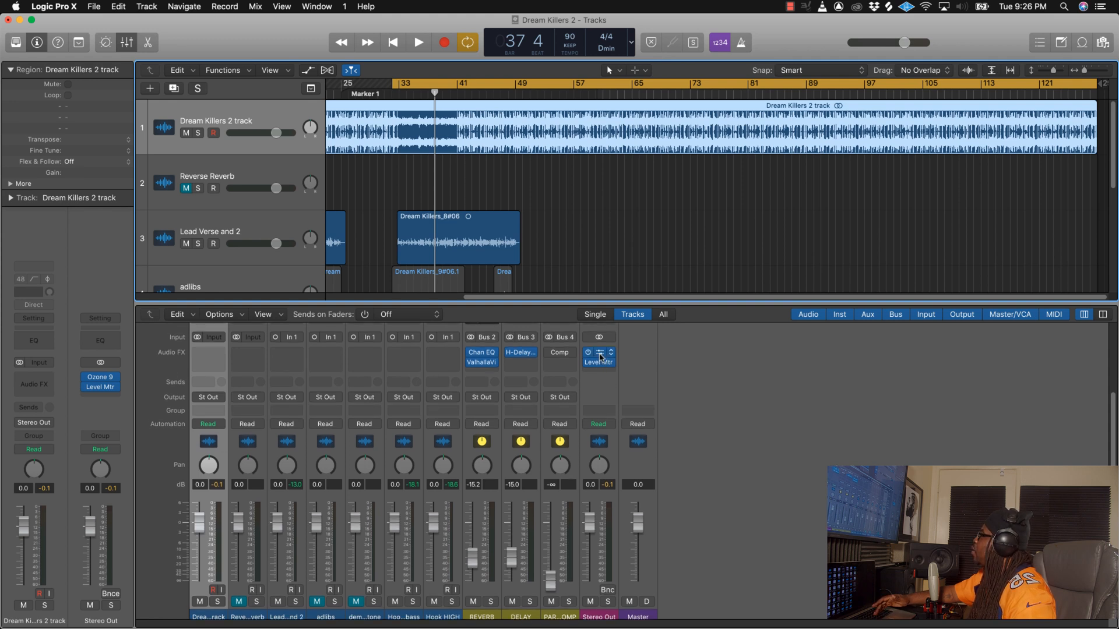
pyautogui.click(600, 365)
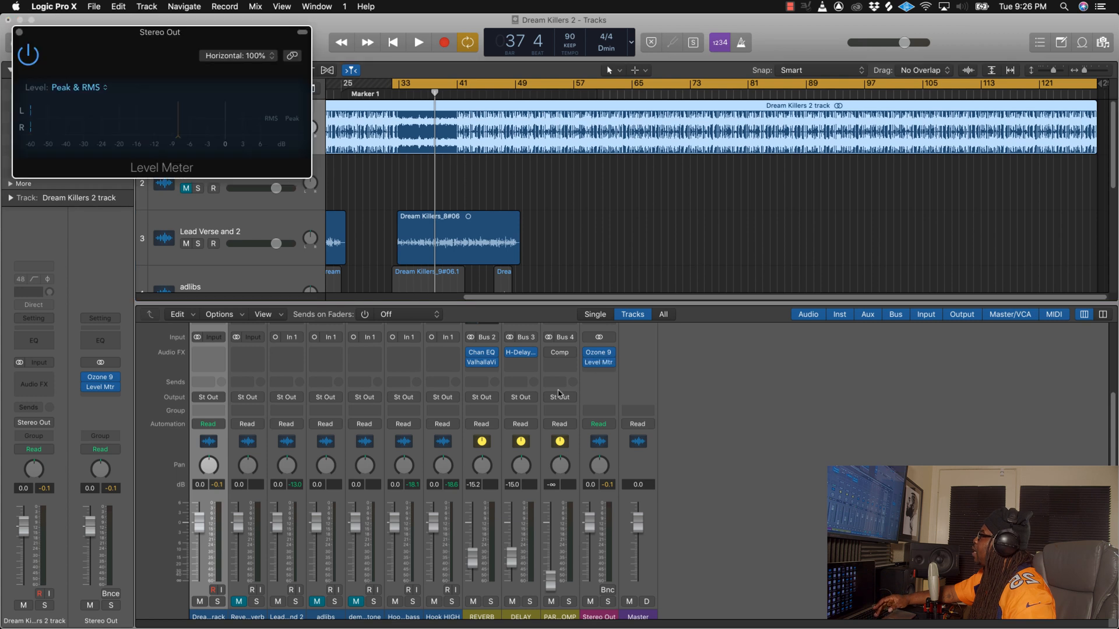
pyautogui.moveTo(158, 63); pyautogui.dragTo(422, 366)
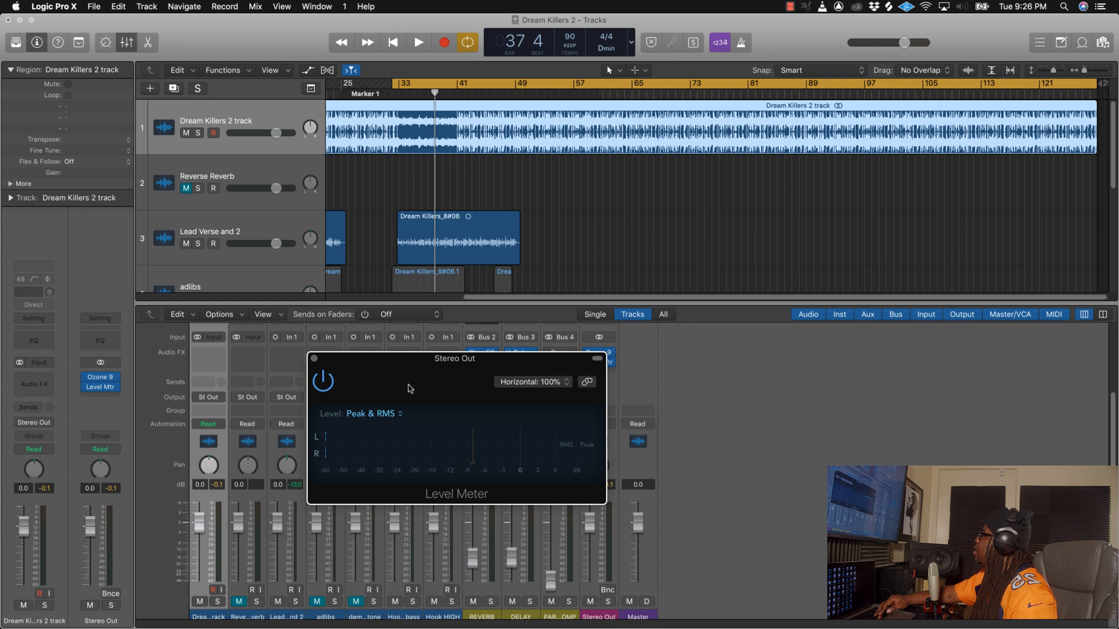
# Step: Mute the Lead Verse and 2 track and play the beat from about bar 41 to read its level
pyautogui.click(188, 243)
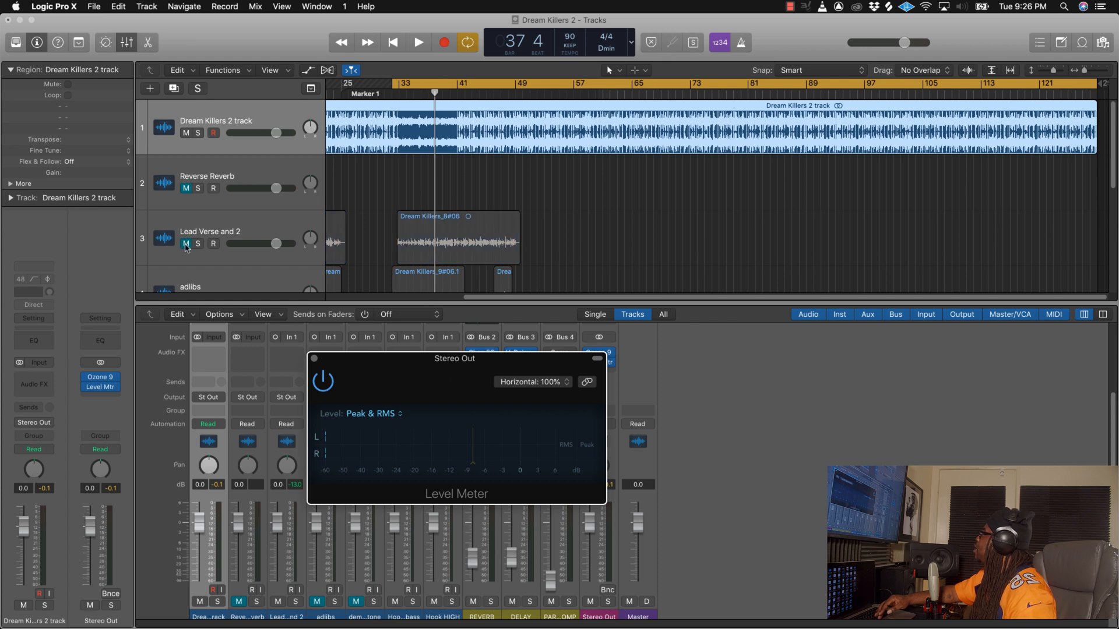
pyautogui.press('space')
pyautogui.click(455, 94)
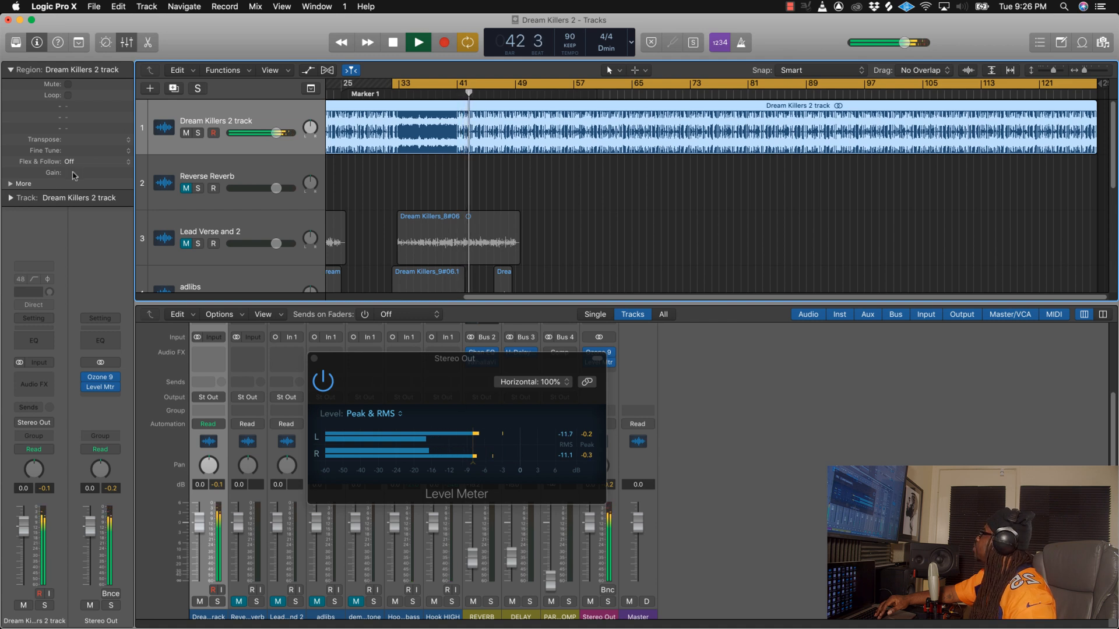
# Step: Set the Dream Killers 2 region's gain to -2.3 dB and check the level by replaying from about bar 41
pyautogui.moveTo(74, 173); pyautogui.dragTo(75, 201)
pyautogui.press('Return')
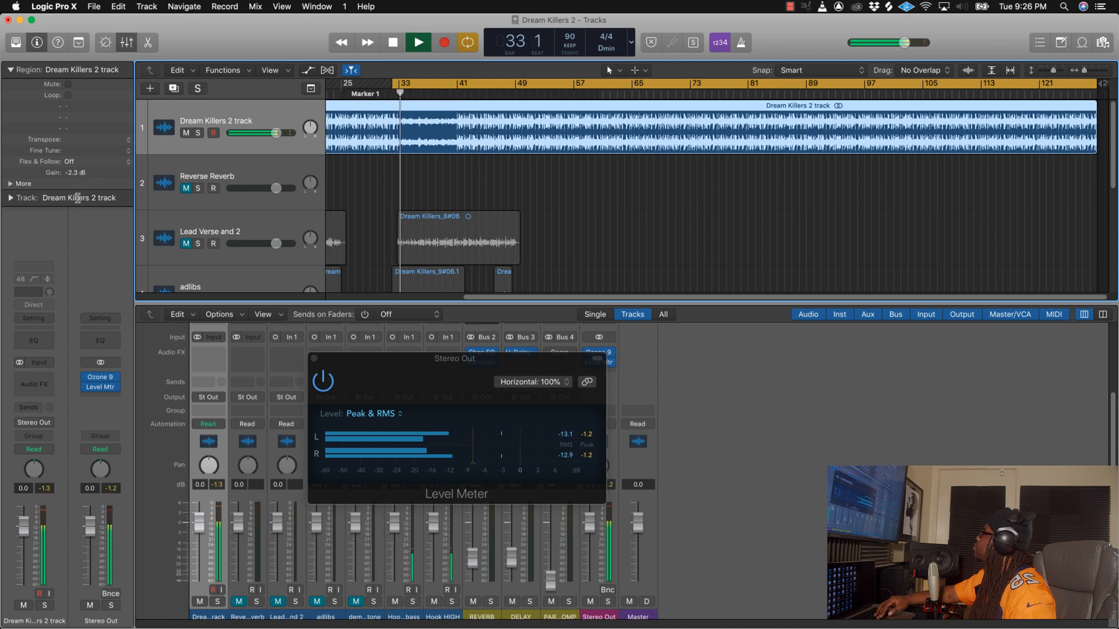
pyautogui.click(454, 96)
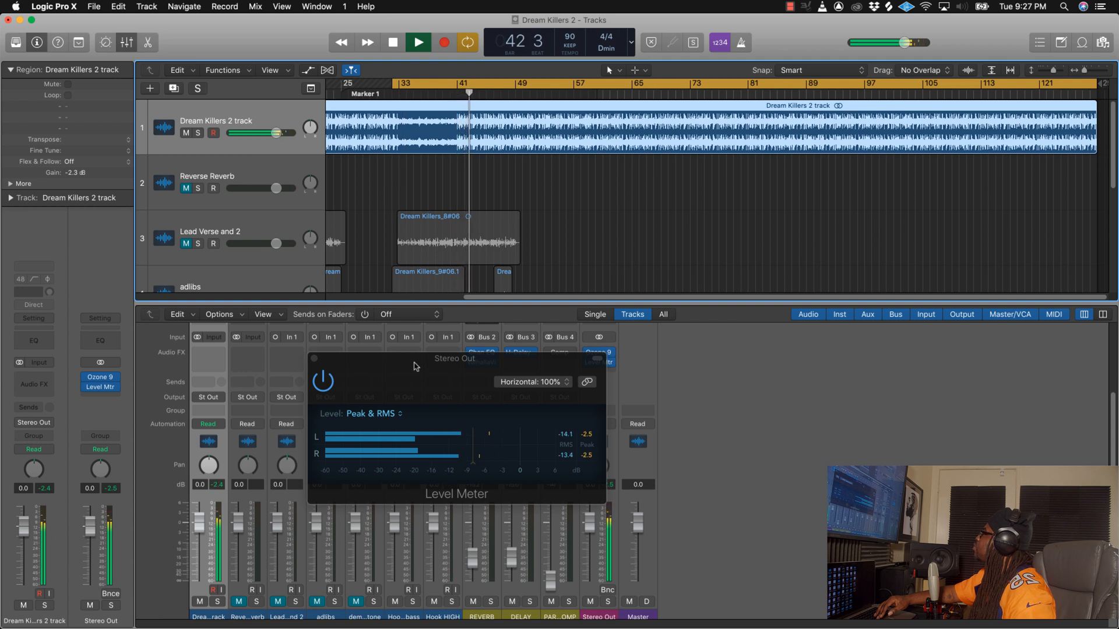
pyautogui.press('space')
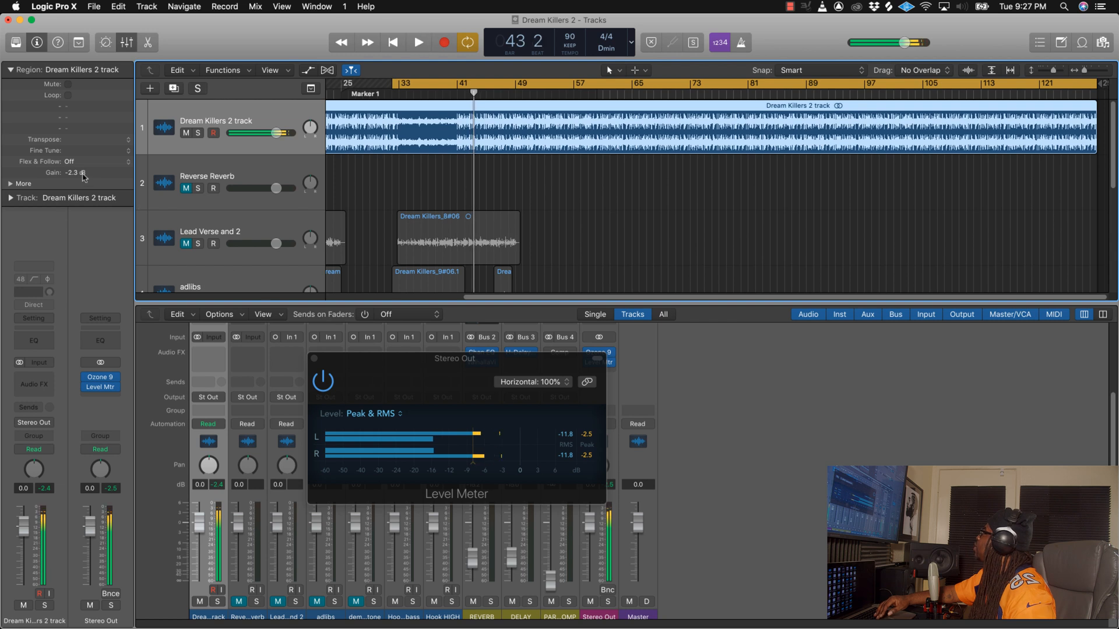
# Step: Set the Dream Killers 2 region's gain to -3.2 dB and play the beat to check its peaks
pyautogui.moveTo(75, 172); pyautogui.dragTo(80, 200)
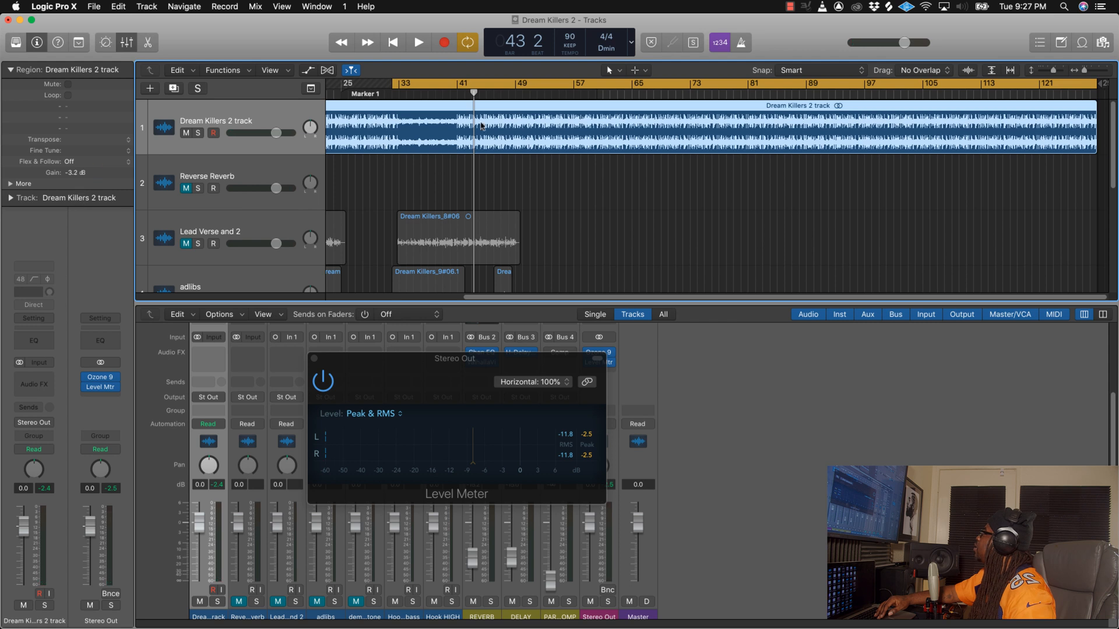
pyautogui.press('space')
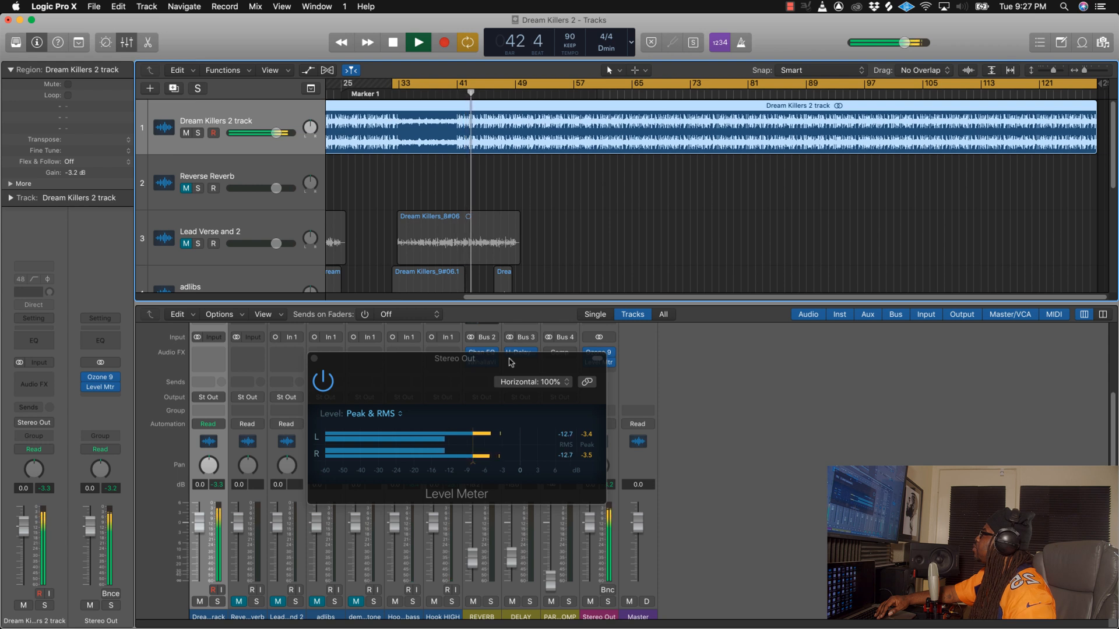
pyautogui.press('space')
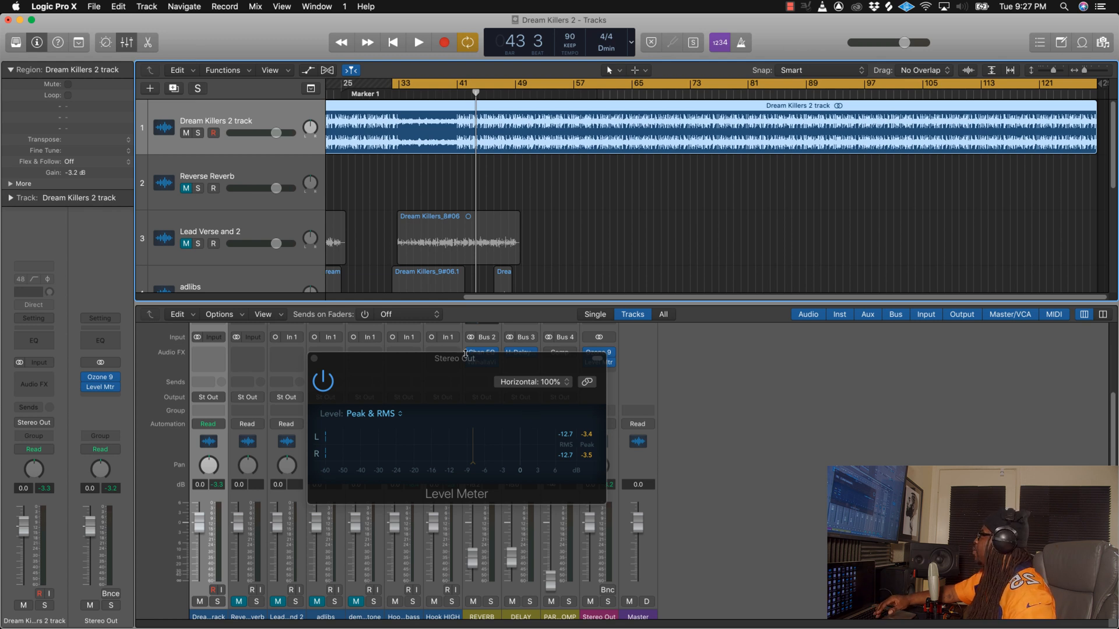
# Step: Close the Level Meter and inspect the Ozone 9 Maximizer settings on Stereo Out
pyautogui.moveTo(453, 364); pyautogui.dragTo(622, 334)
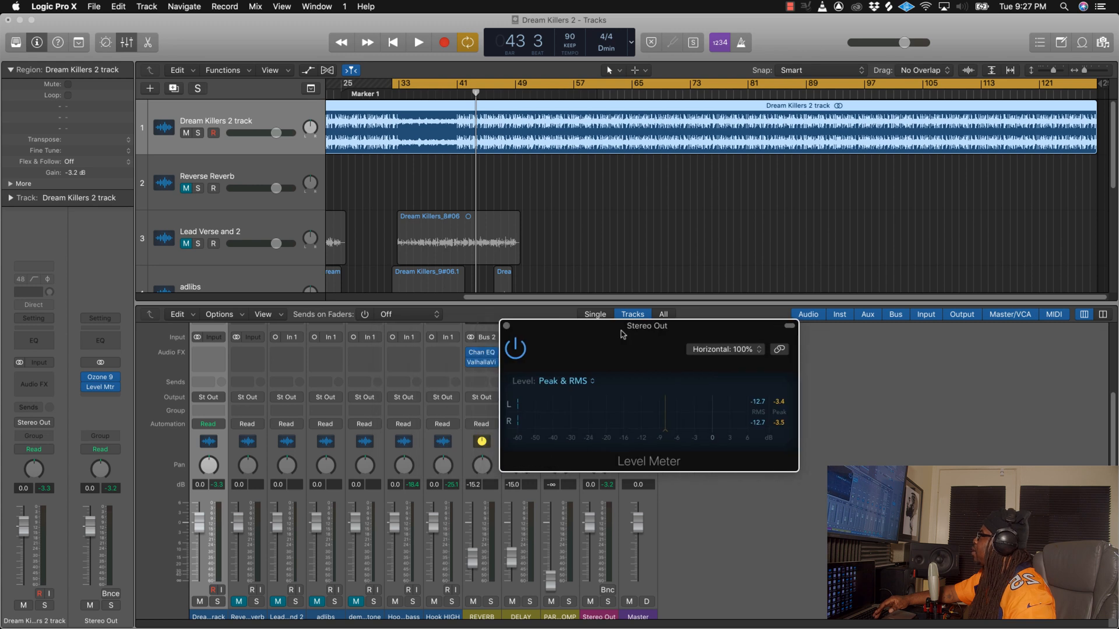
pyautogui.click(506, 326)
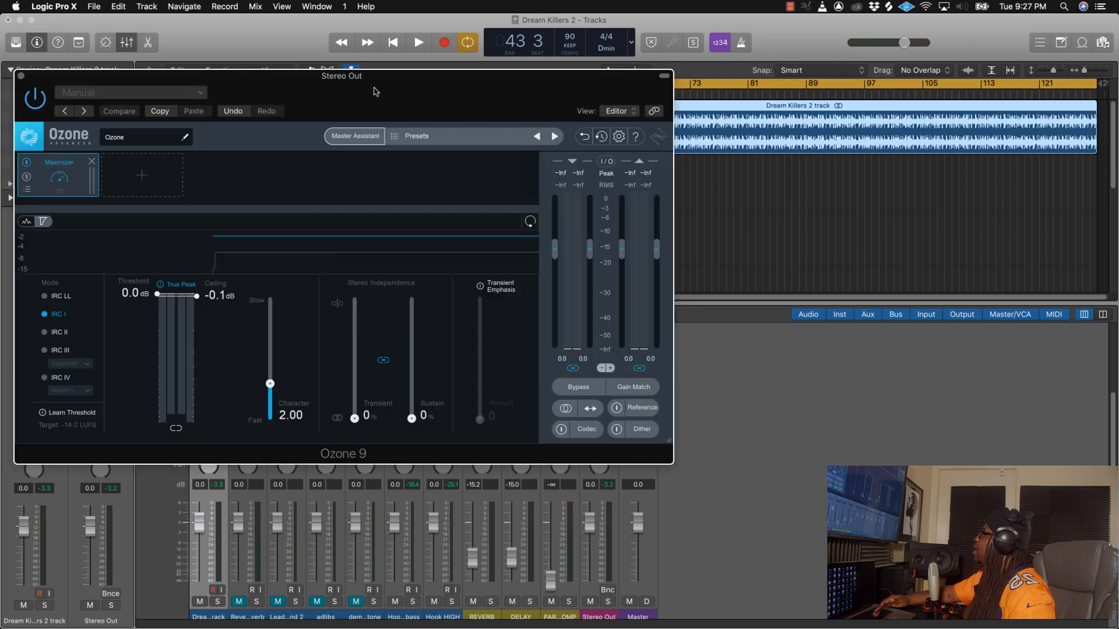
pyautogui.moveTo(364, 91); pyautogui.dragTo(566, 139)
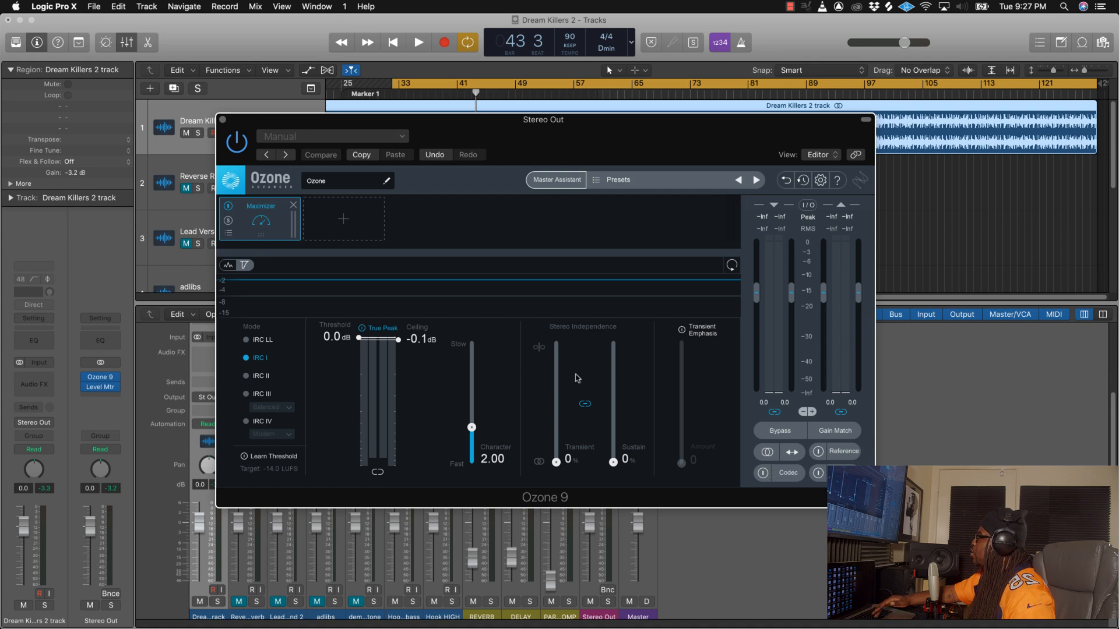
pyautogui.click(223, 120)
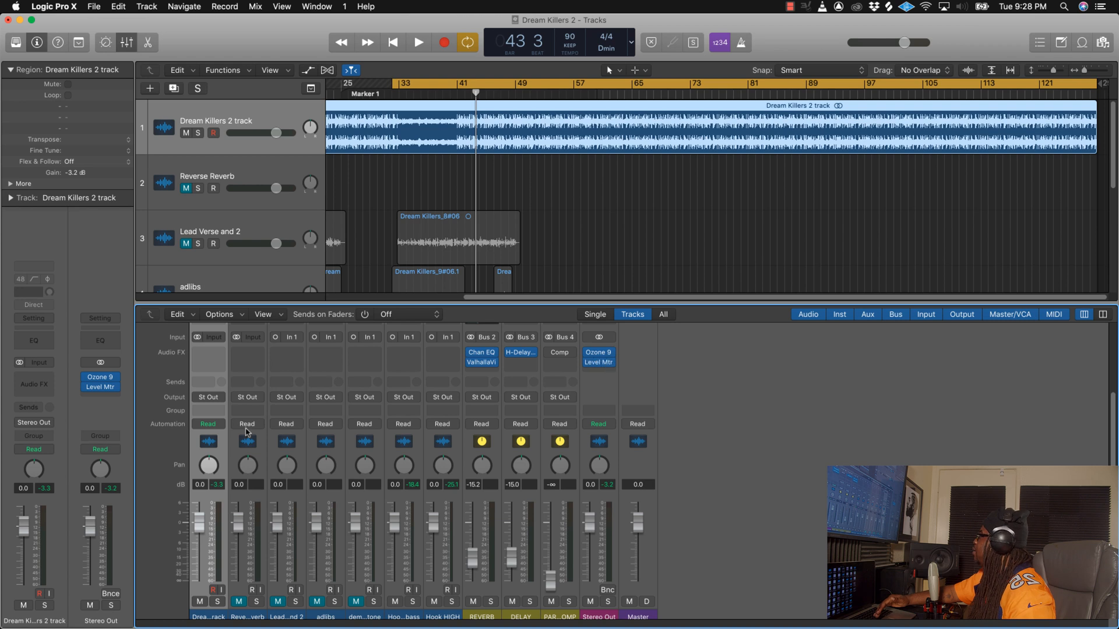
# Step: Add a Channel EQ to the Dream Killers 2 track and enable its low cut at 24 Hz
pyautogui.scroll(5, 211, 384)
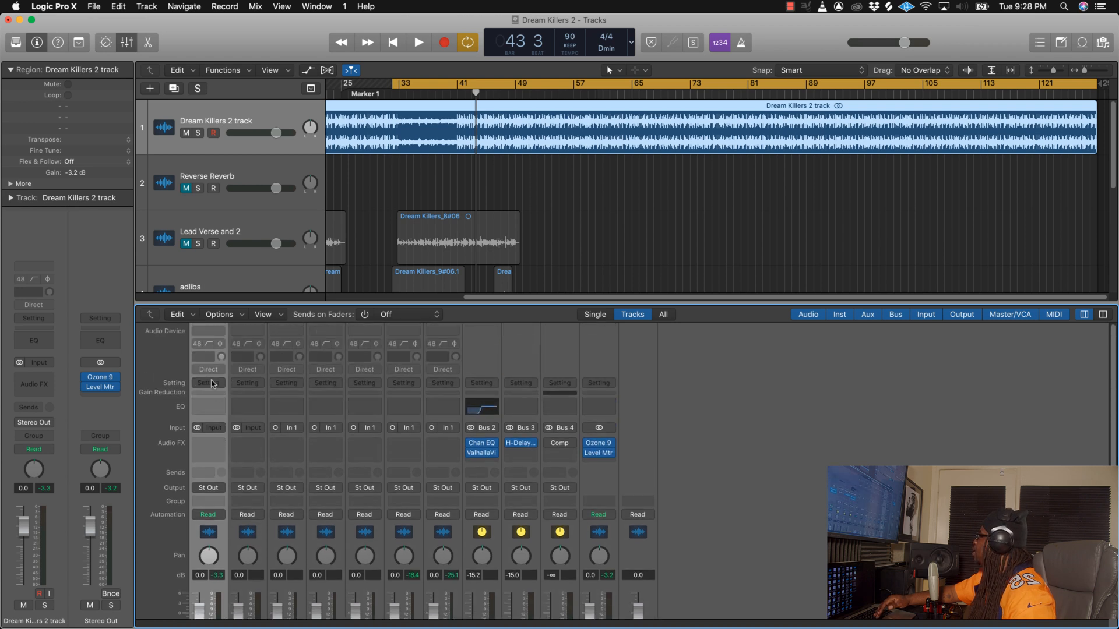
pyautogui.click(209, 407)
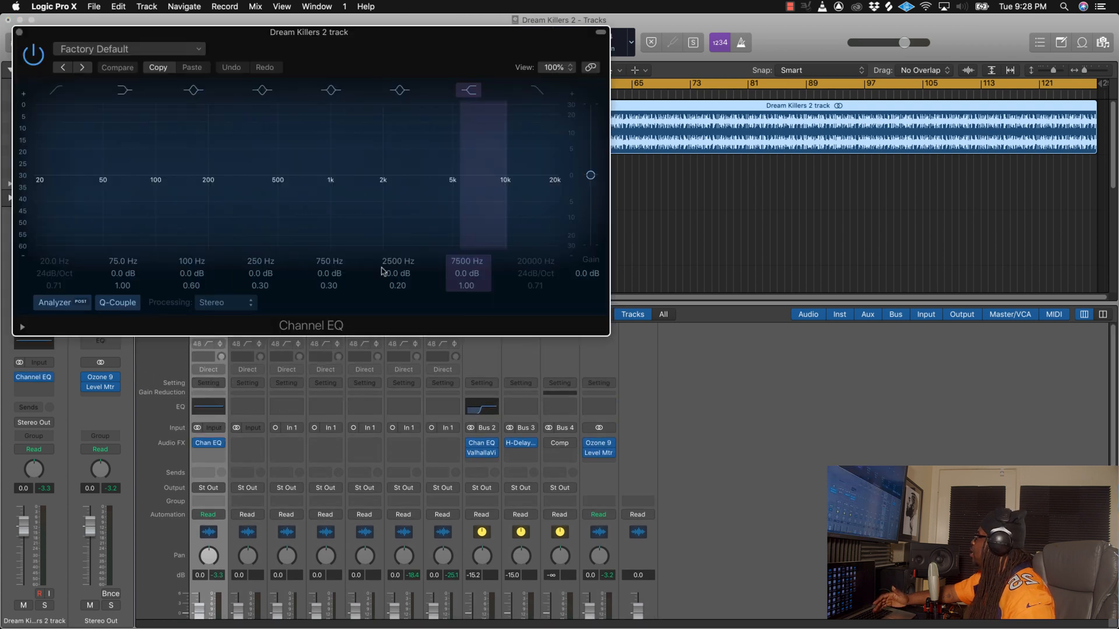
pyautogui.moveTo(292, 56); pyautogui.dragTo(458, 244)
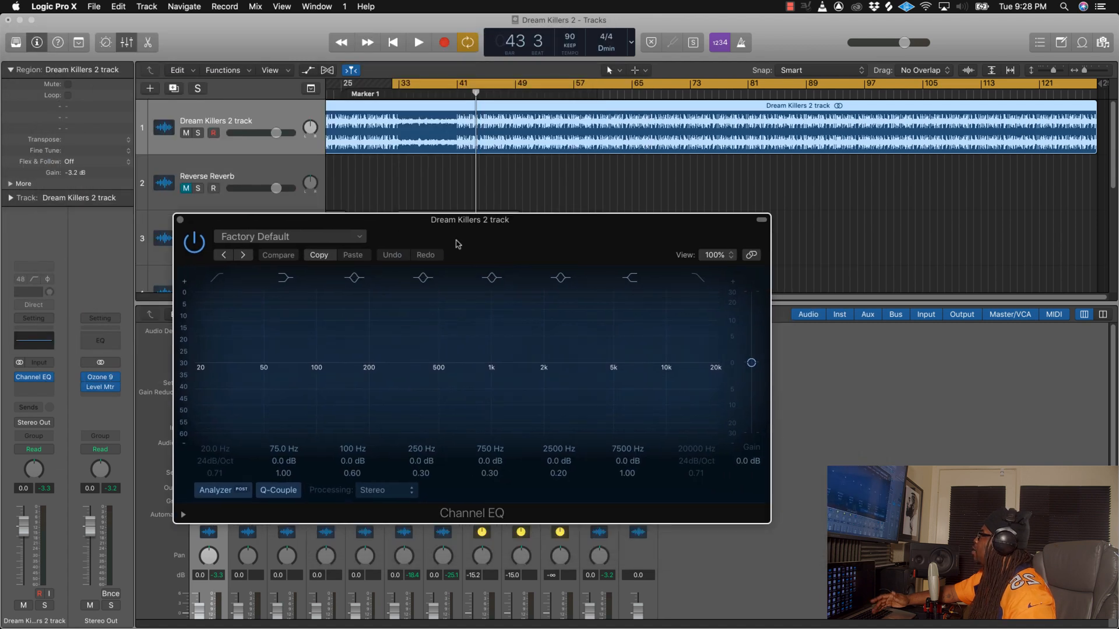
pyautogui.click(216, 279)
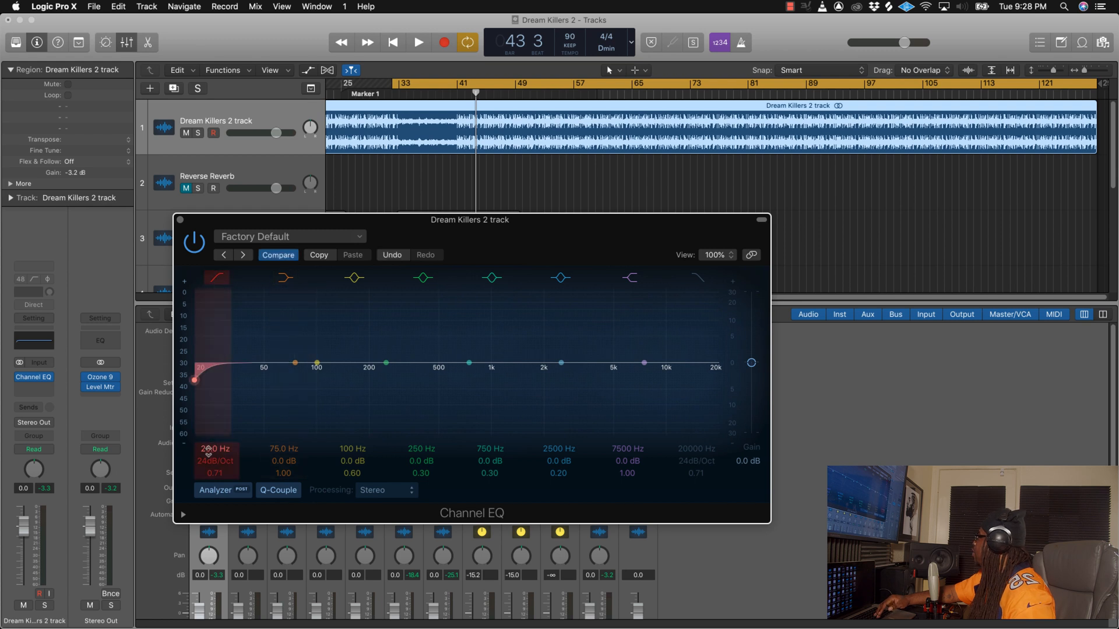
pyautogui.moveTo(208, 452); pyautogui.dragTo(208, 446)
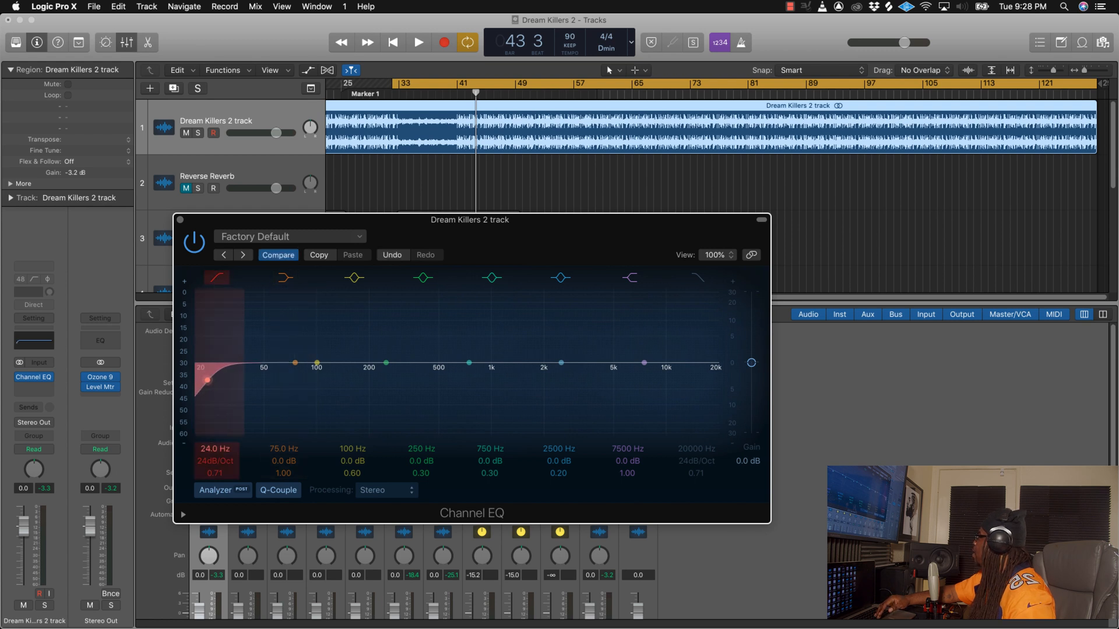
# Step: Play the beat from about bar 41 to examine its spectrum in the Channel EQ analyzer, and close the EQ
pyautogui.moveTo(505, 238); pyautogui.dragTo(579, 293)
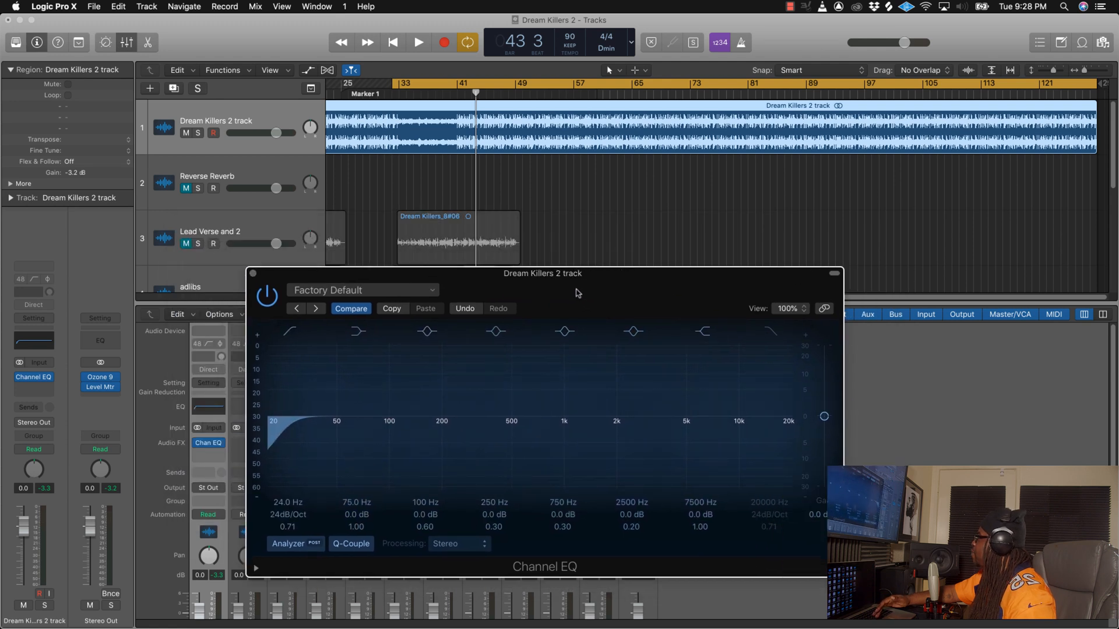
pyautogui.click(456, 95)
pyautogui.press('space')
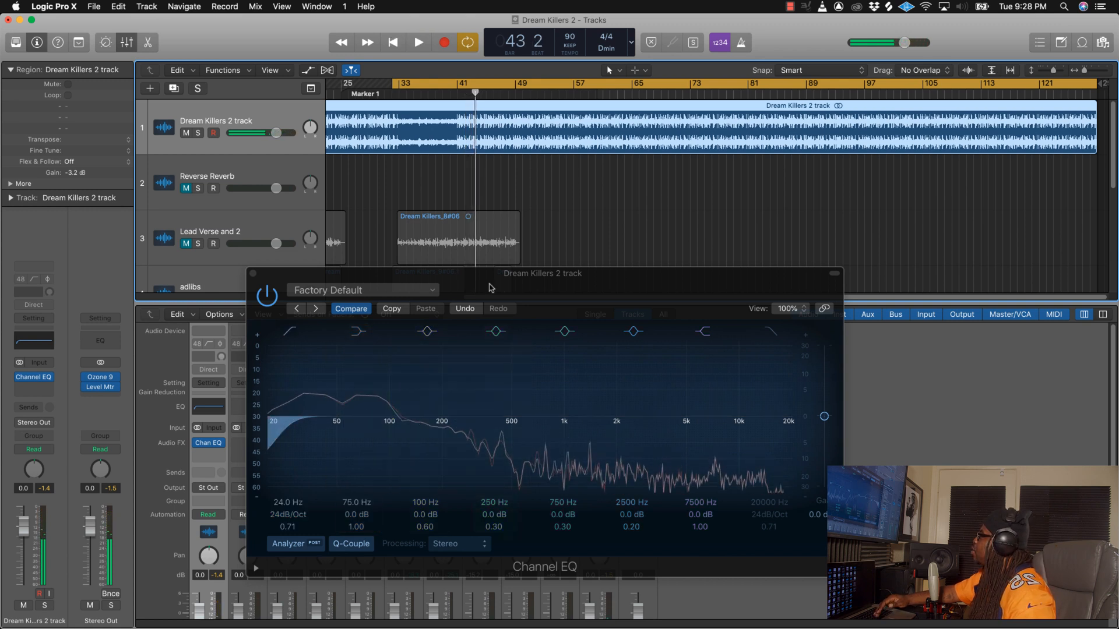
pyautogui.moveTo(502, 287); pyautogui.dragTo(553, 273)
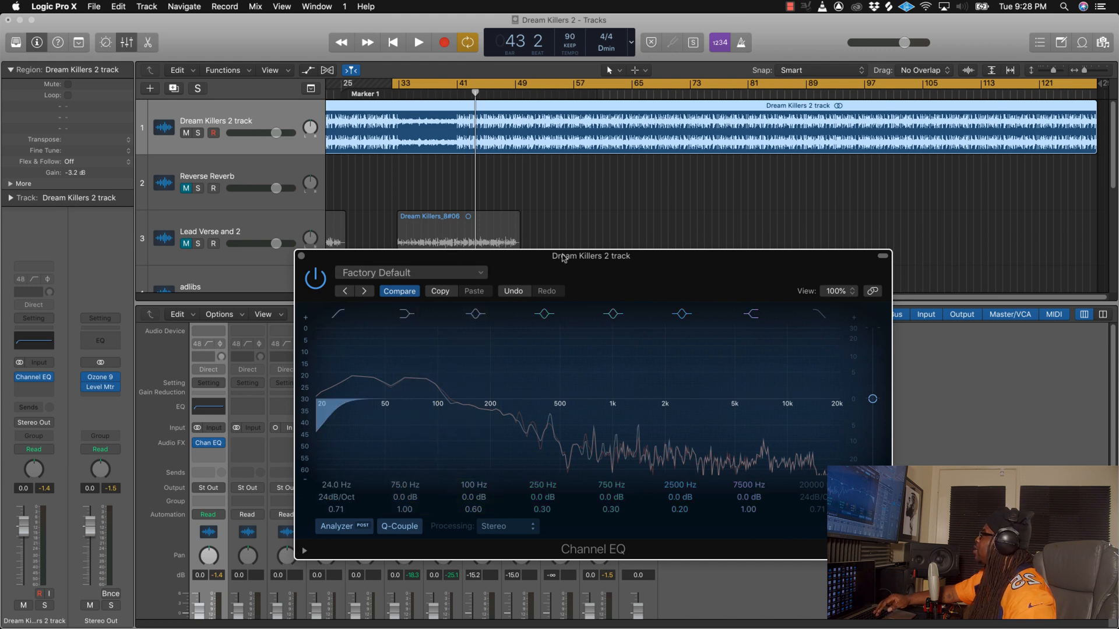
pyautogui.moveTo(584, 265)
pyautogui.mouseDown()
pyautogui.moveTo(563, 286)
pyautogui.moveTo(577, 284)
pyautogui.mouseUp()
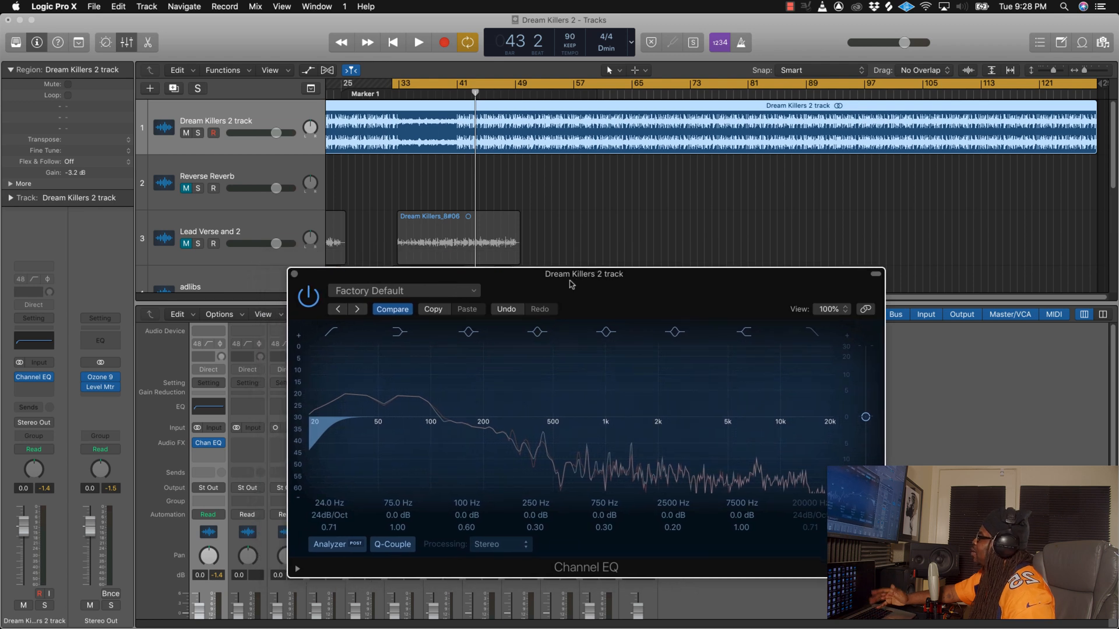
pyautogui.moveTo(389, 274); pyautogui.dragTo(409, 260)
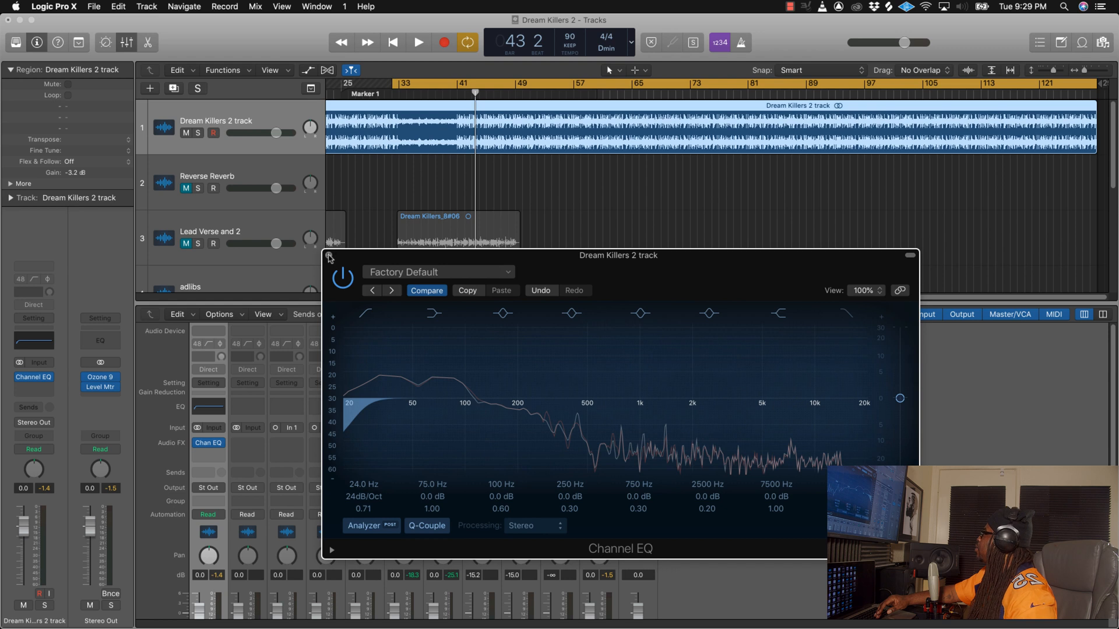
pyautogui.click(329, 256)
# Step: Insert the stereo Waves Center (s) plug-in after the Channel EQ on the Dream Killers 2 track
pyautogui.click(220, 454)
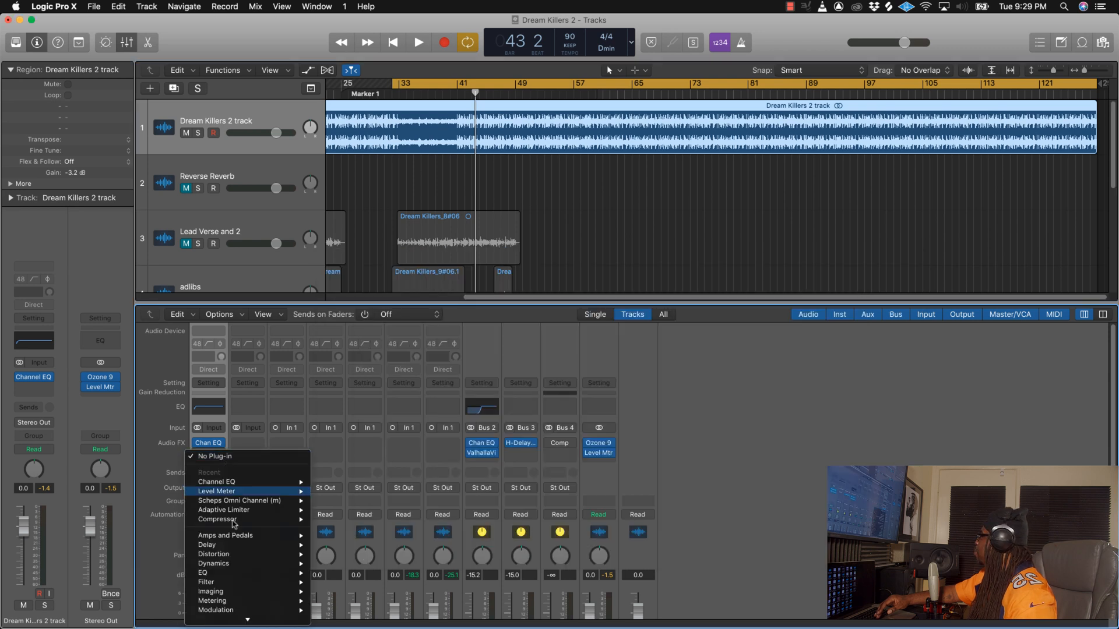
pyautogui.moveTo(245, 619)
pyautogui.moveTo(361, 594)
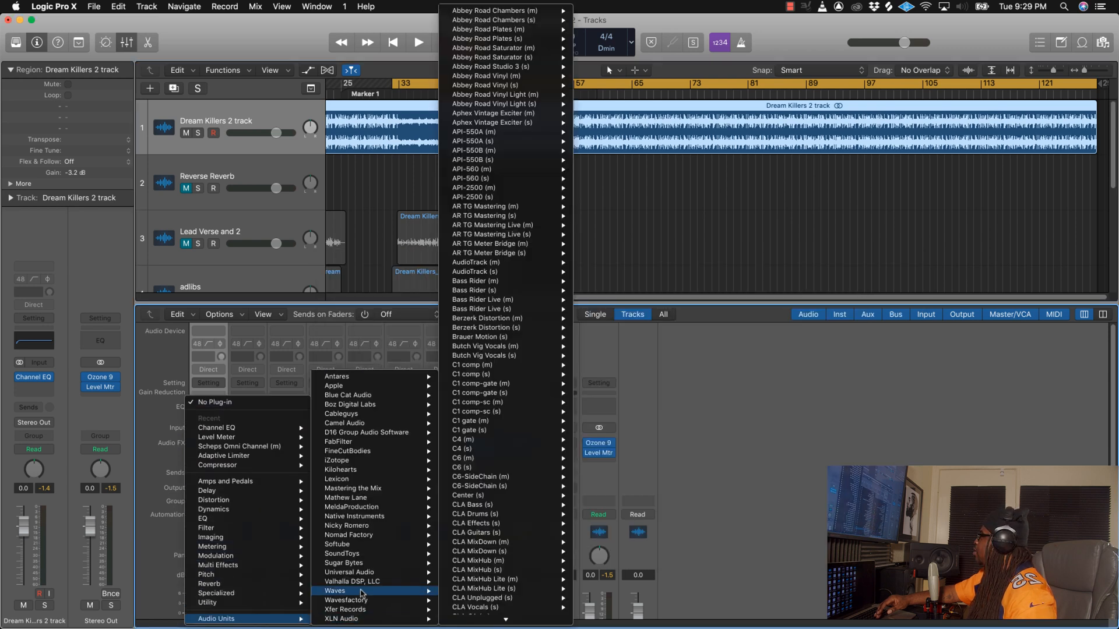
pyautogui.moveTo(489, 496)
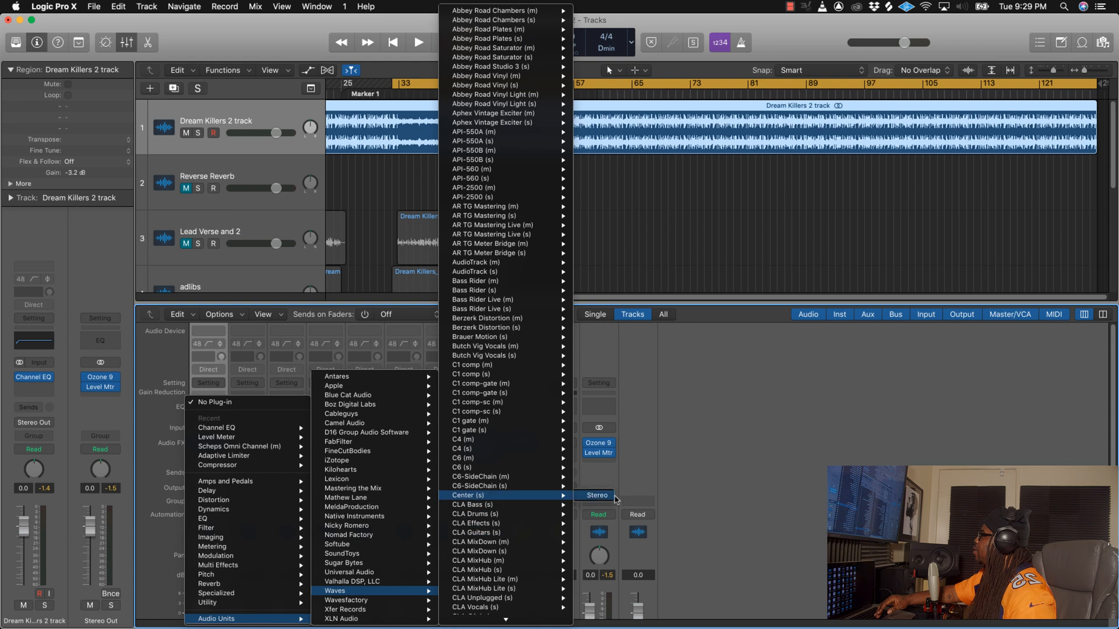
pyautogui.click(609, 497)
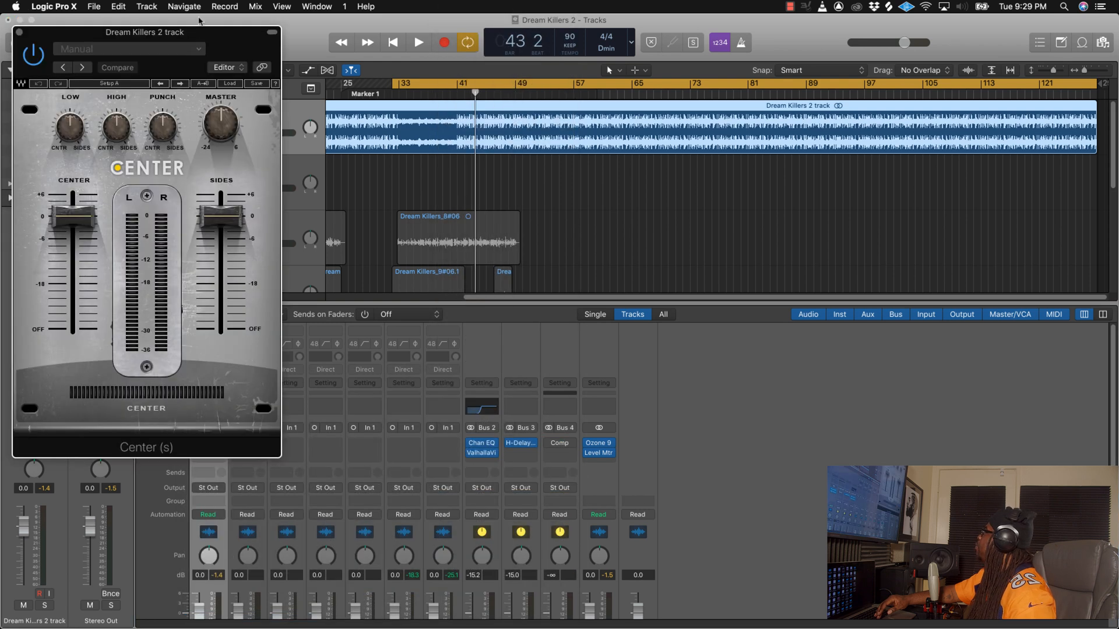
pyautogui.moveTo(199, 34); pyautogui.dragTo(523, 177)
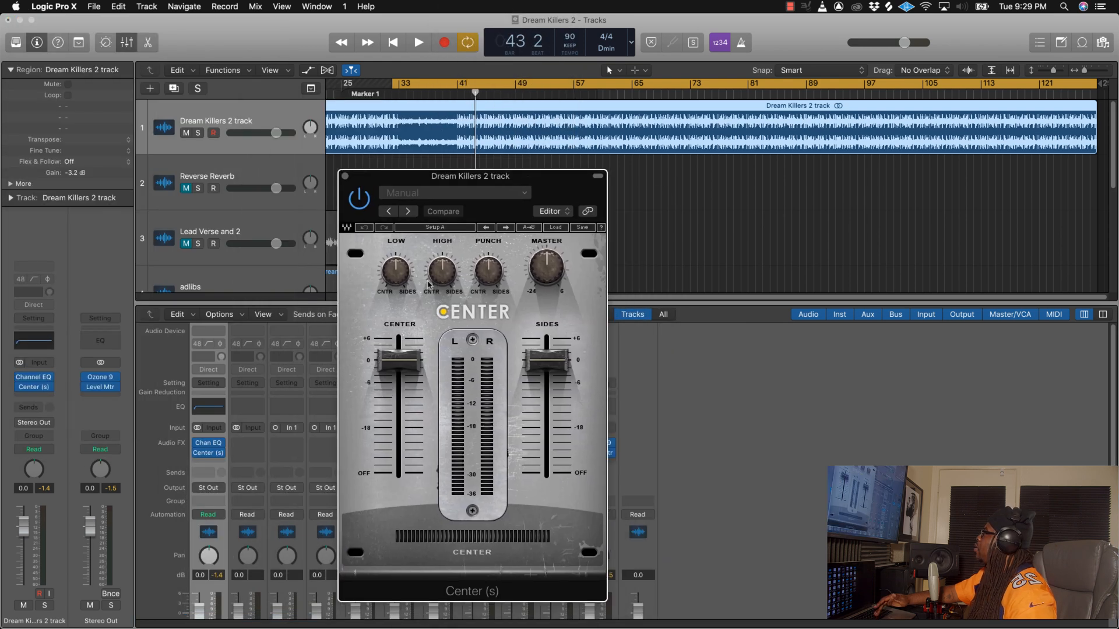
# Step: Turn the Center plug-in's Low control toward CNTR, start playback and close the plug-in
pyautogui.moveTo(396, 273); pyautogui.dragTo(396, 269)
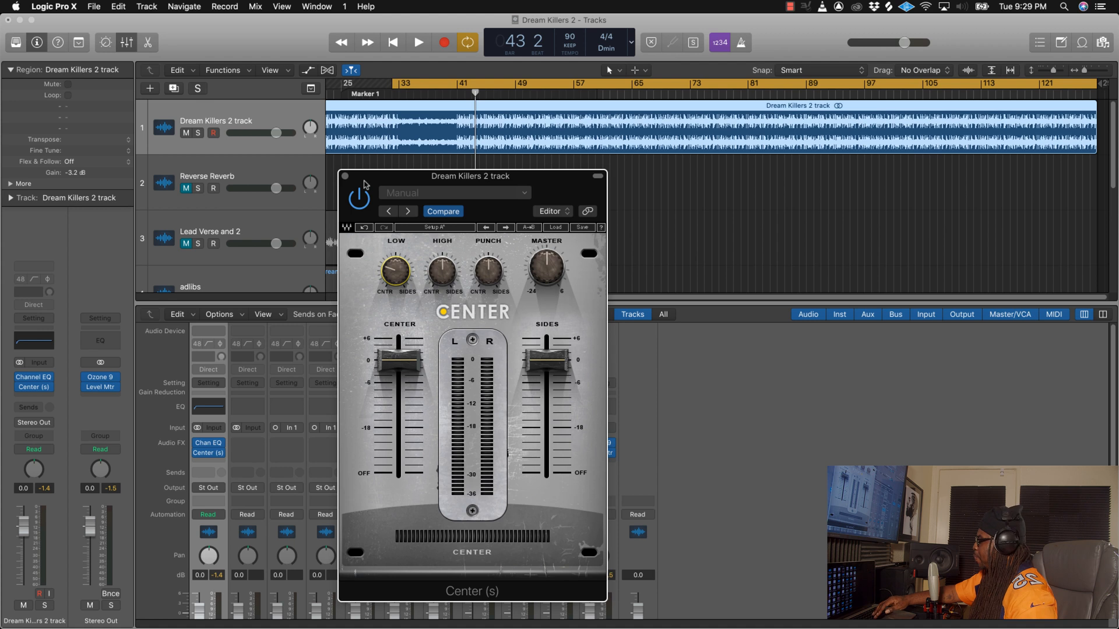
pyautogui.press('space')
pyautogui.click(345, 176)
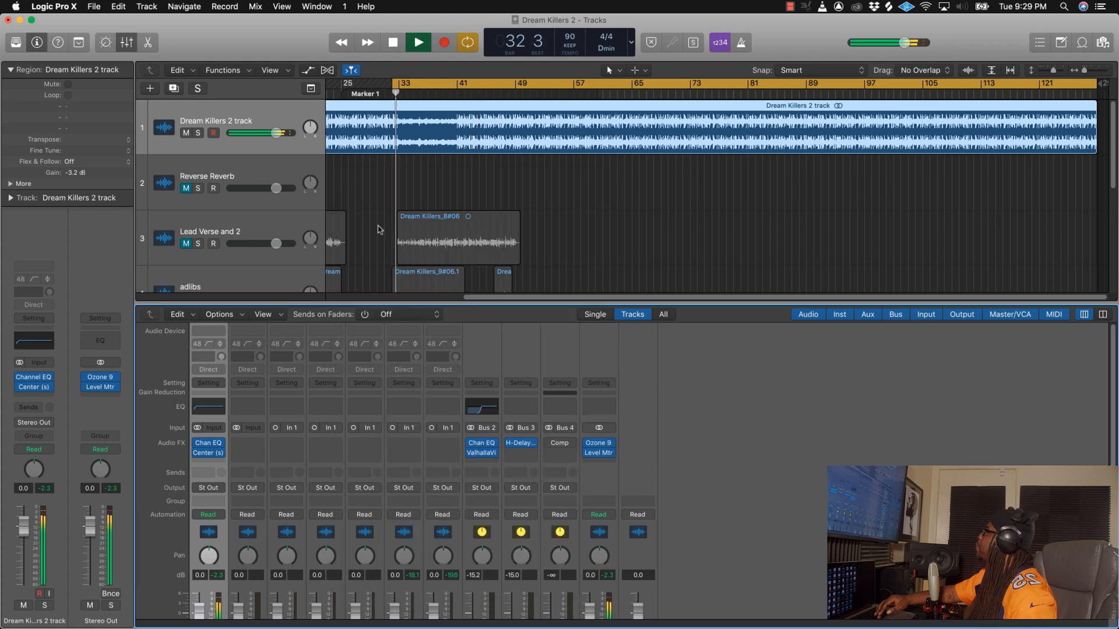
# Step: Play the beat from about bar 42, lower the Dream Killers 2 track's volume to -1.2 dB and stop playback
pyautogui.scroll(-1, 368, 231)
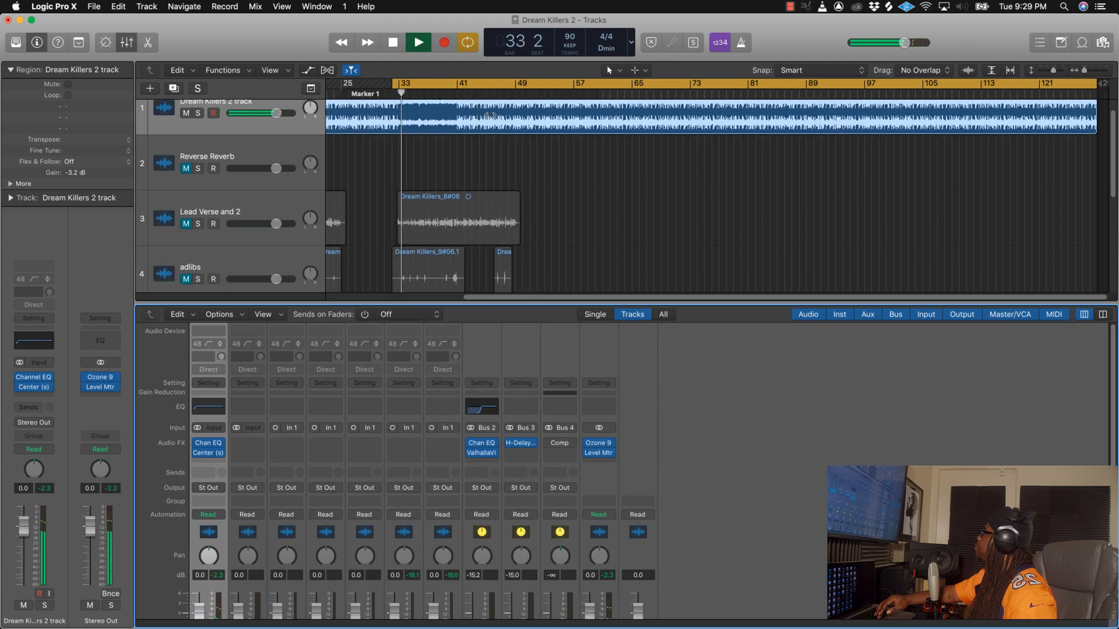
pyautogui.click(466, 89)
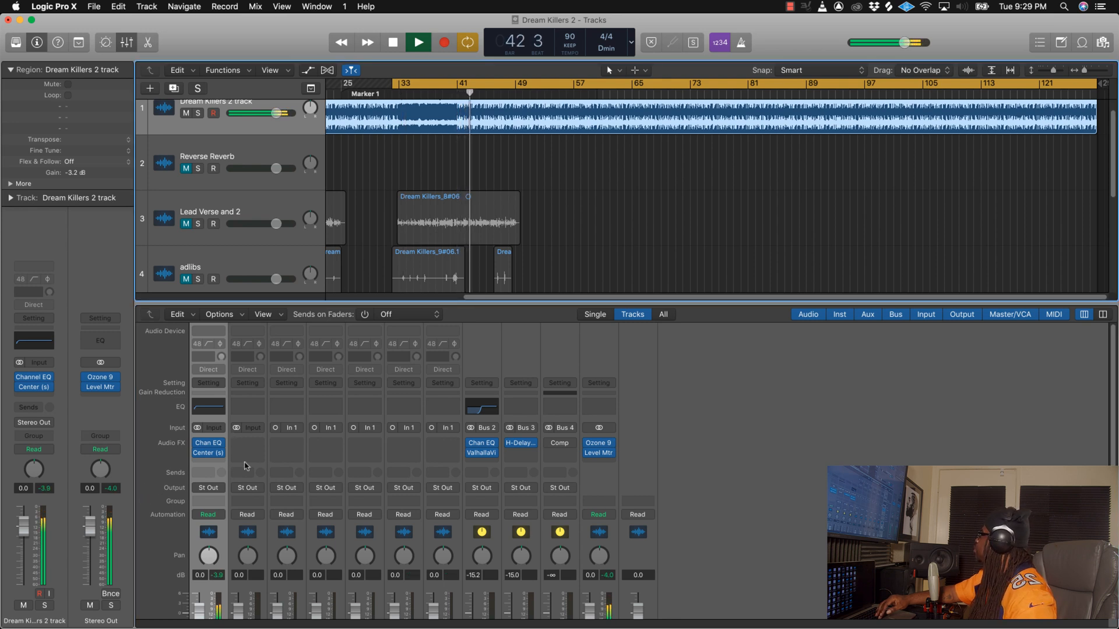
pyautogui.scroll(-3, 244, 465)
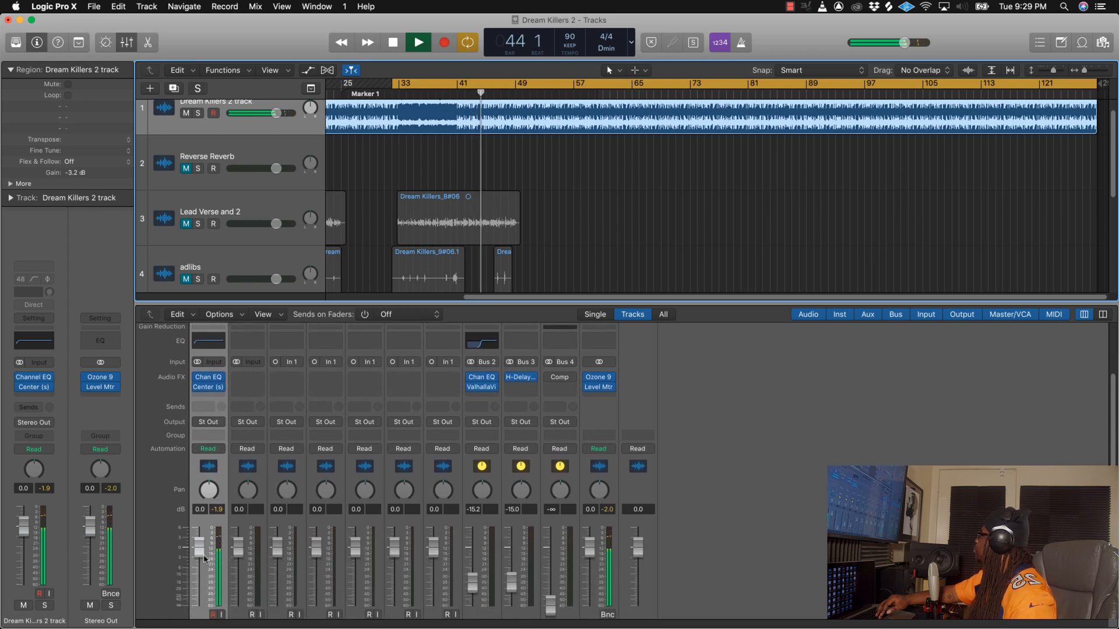
pyautogui.moveTo(198, 558); pyautogui.dragTo(200, 565)
pyautogui.press('space')
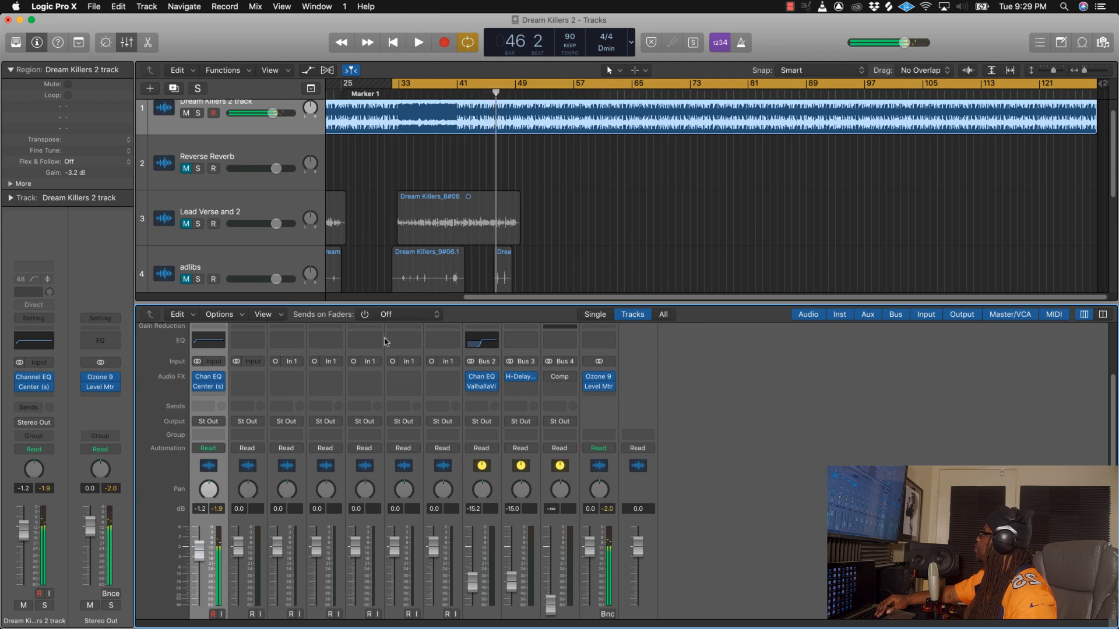
# Step: Unmute the Lead Verse and 2 track and insert a mono Noise Gate as its first plug-in
pyautogui.click(193, 232)
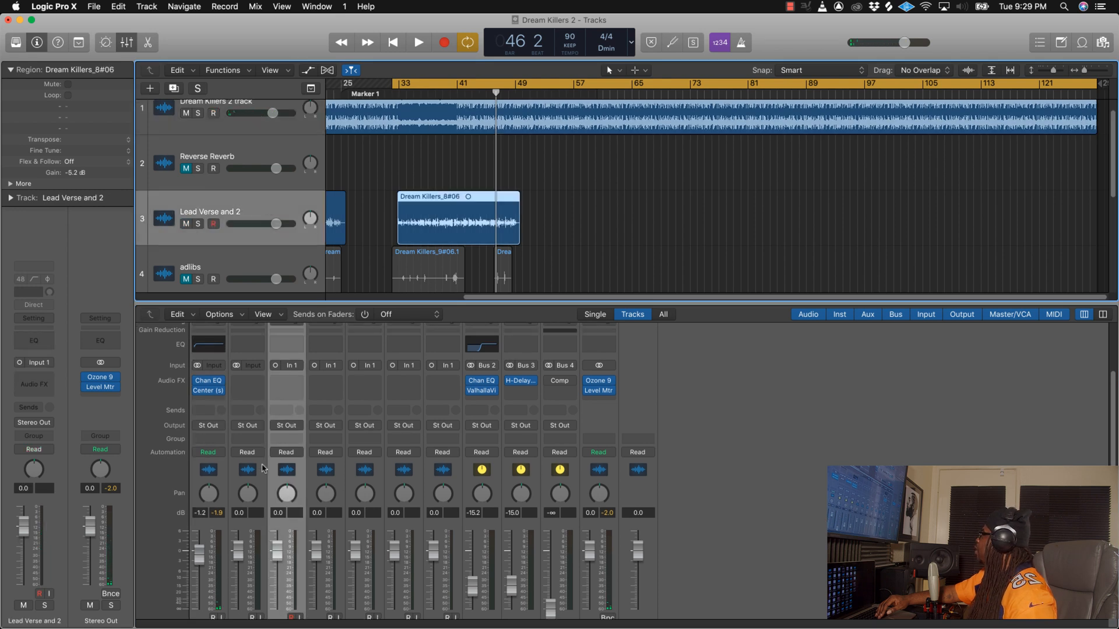
pyautogui.scroll(-1, 287, 466)
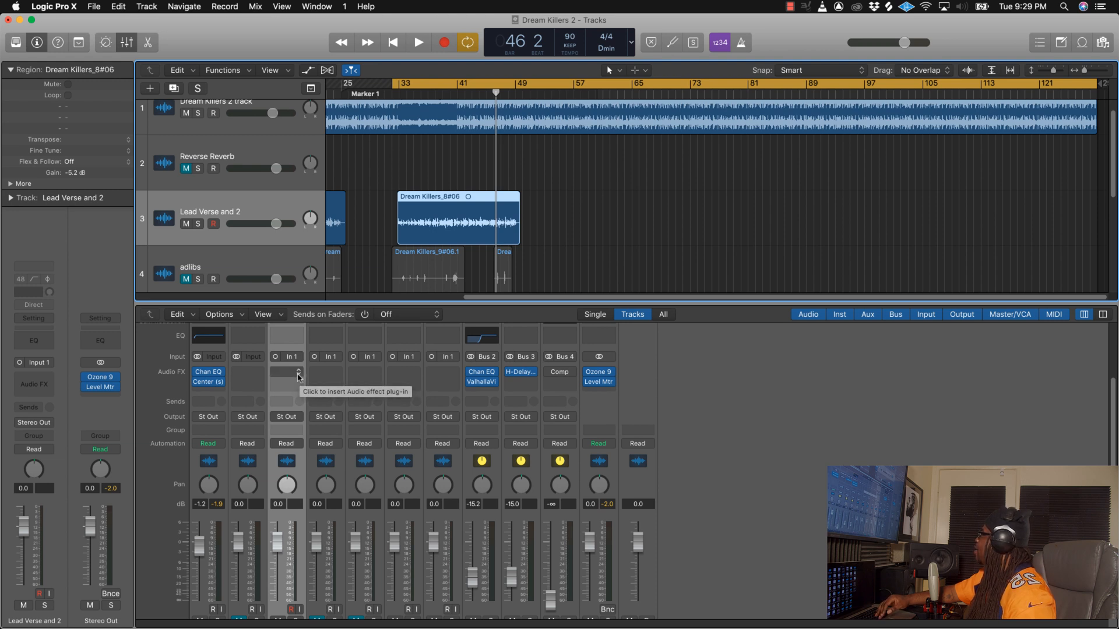
pyautogui.click(299, 377)
pyautogui.moveTo(321, 585)
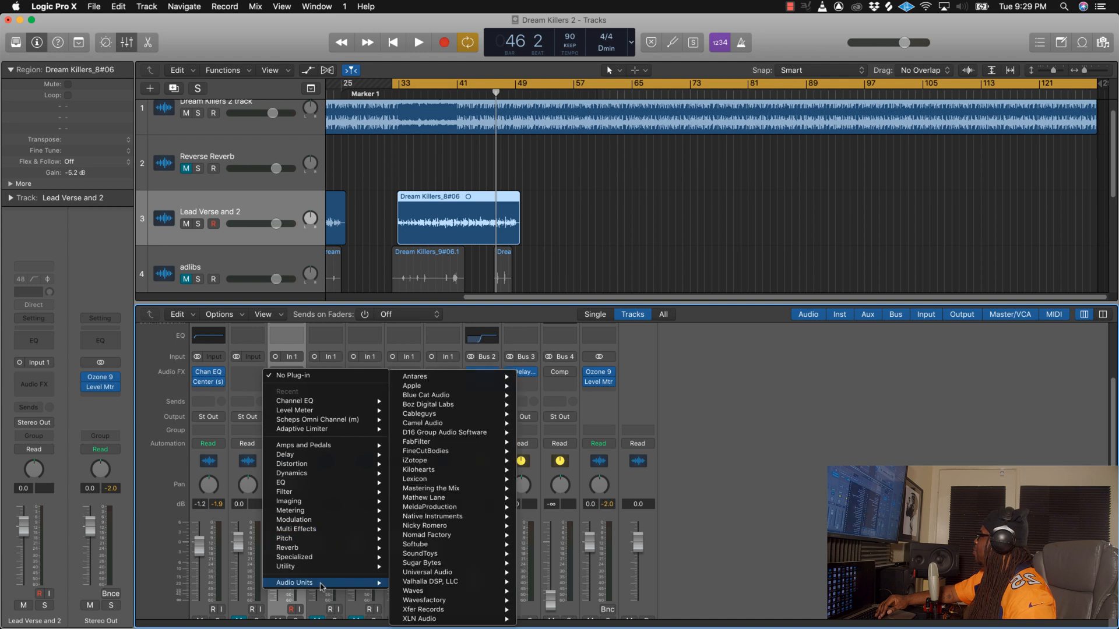
pyautogui.moveTo(318, 476)
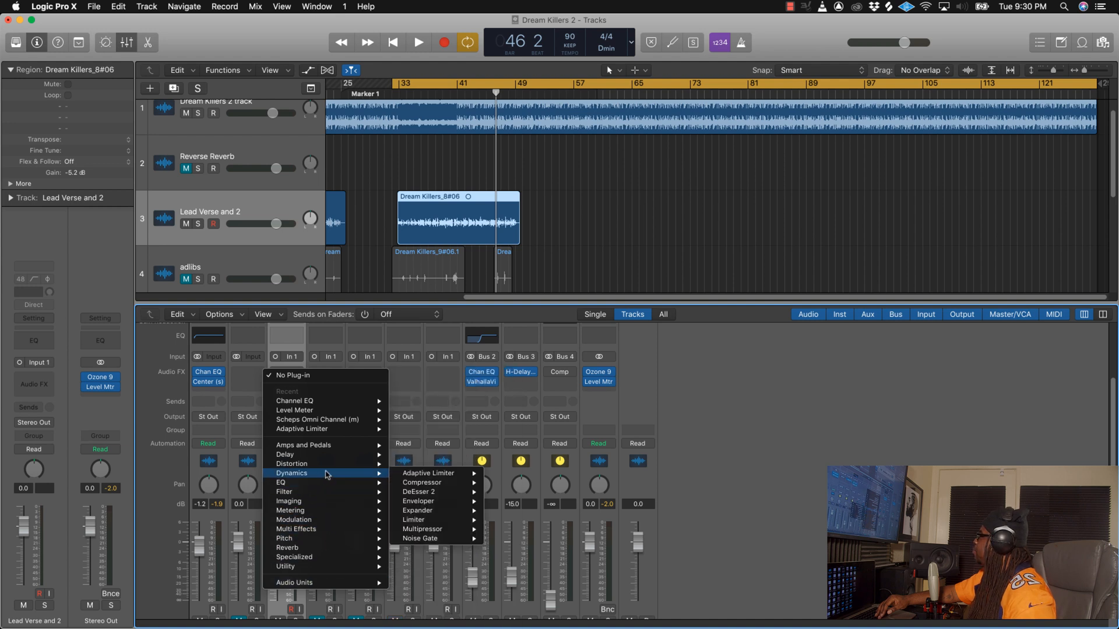
pyautogui.moveTo(444, 541)
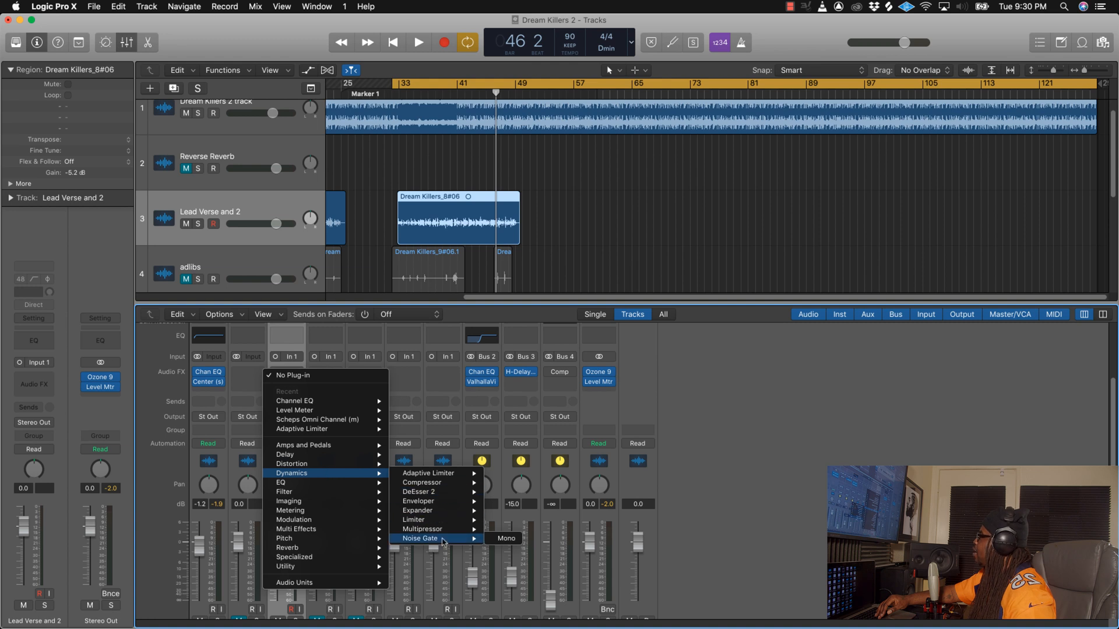
pyautogui.click(509, 539)
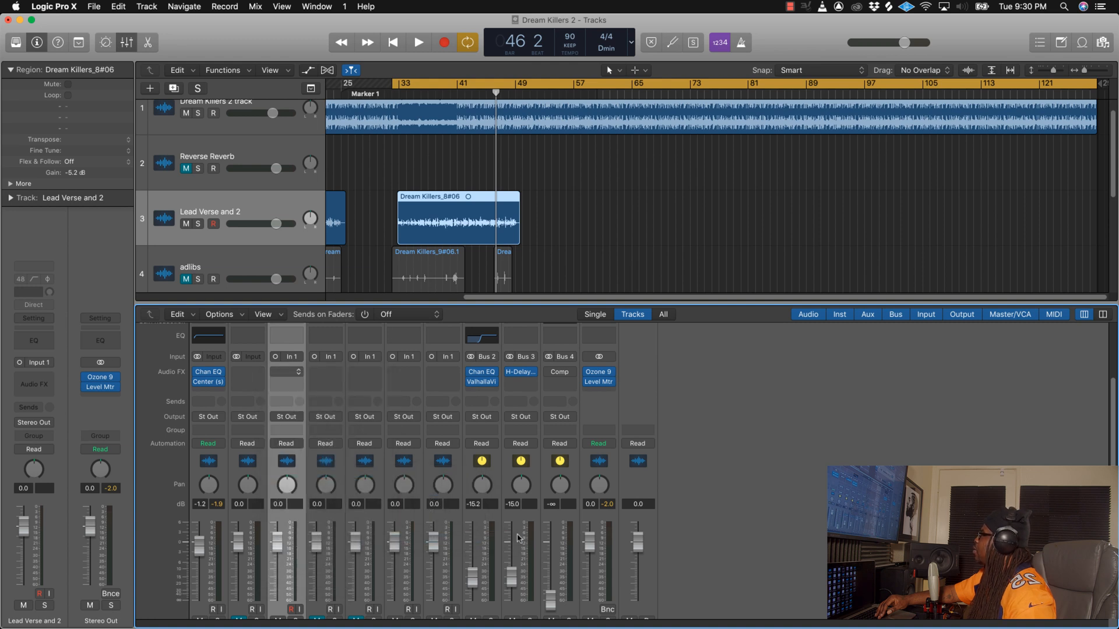
pyautogui.moveTo(315, 42); pyautogui.dragTo(578, 346)
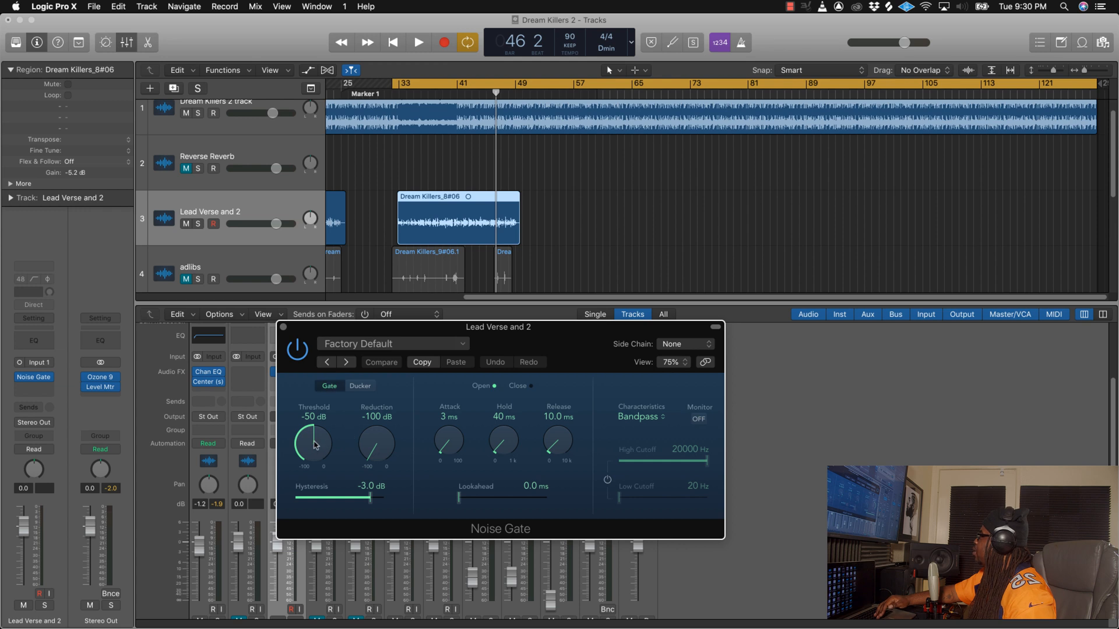
# Step: Solo Lead Verse and 2, set the Noise Gate threshold to -47 dB during playback, and close the gate
pyautogui.scroll(-3, 320, 564)
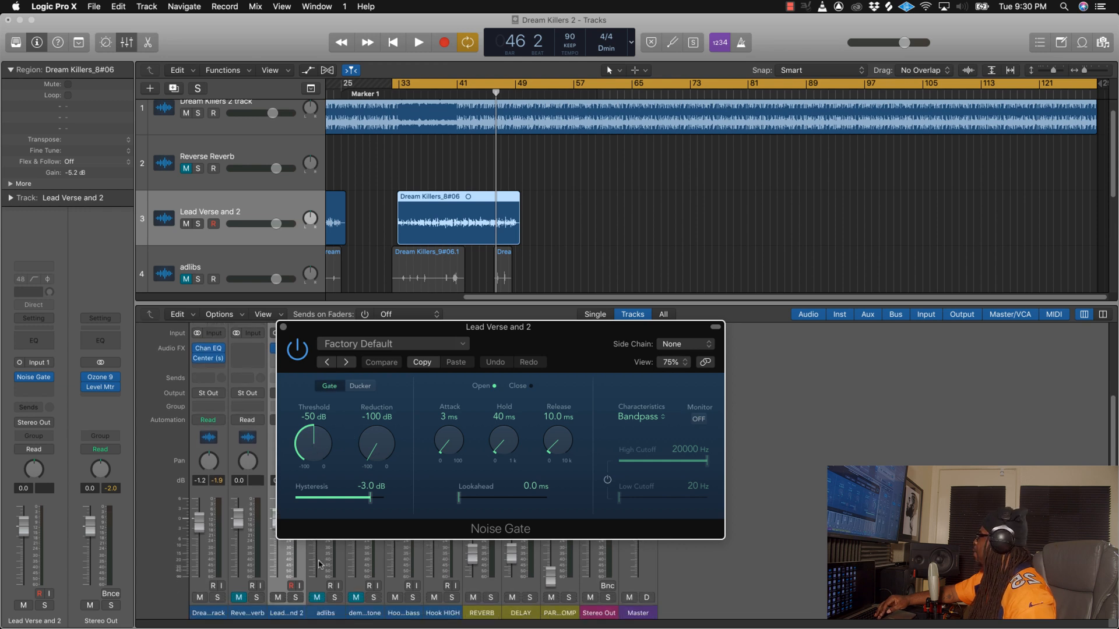
pyautogui.click(296, 598)
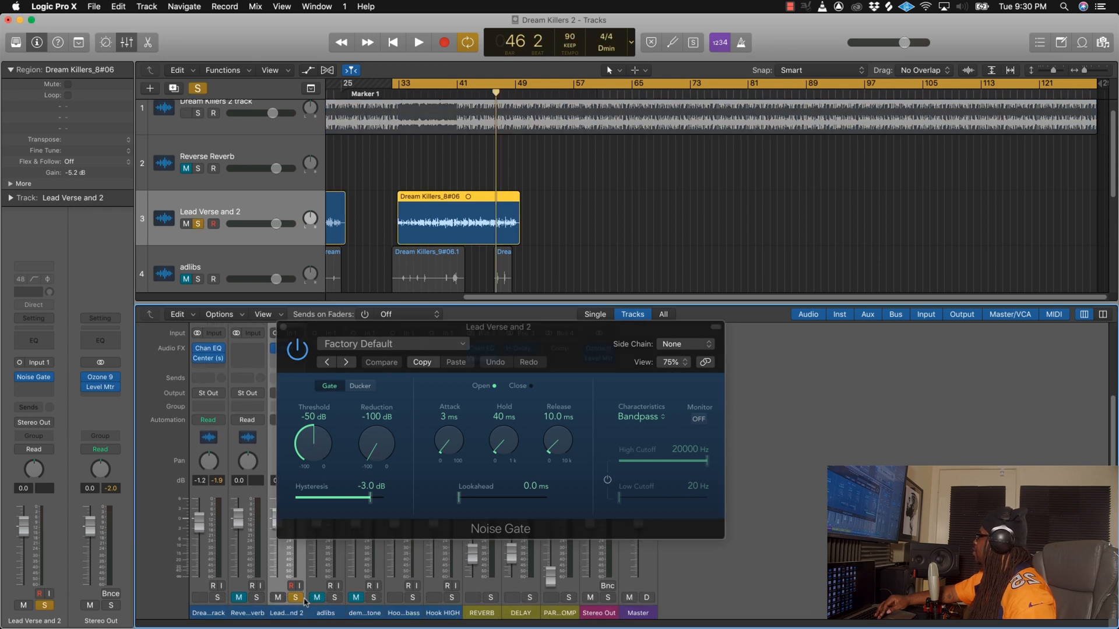
pyautogui.press('space')
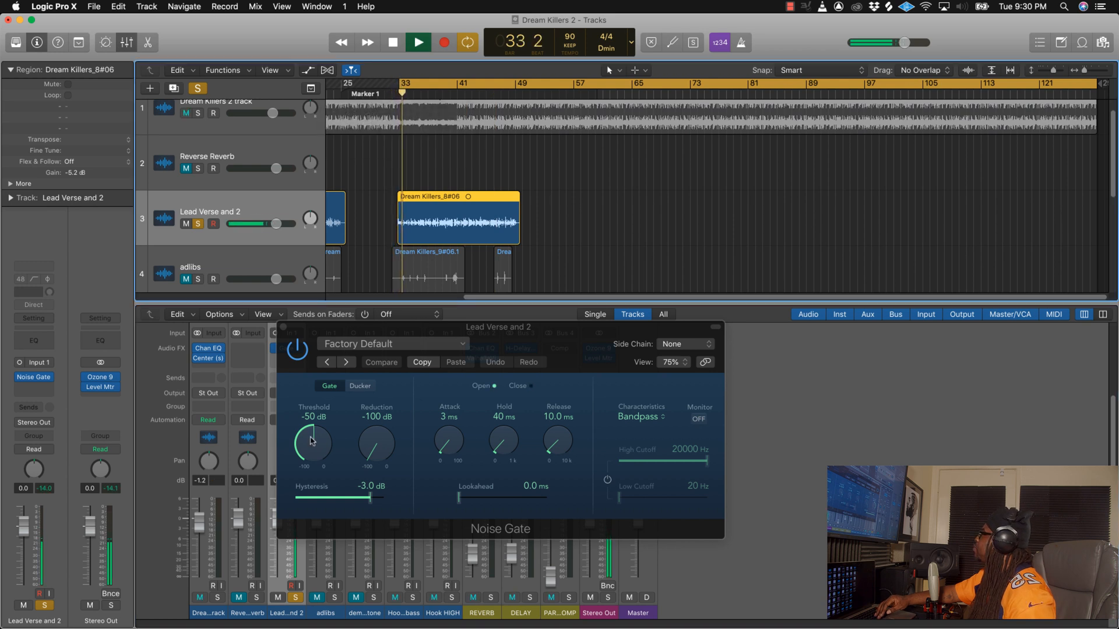
pyautogui.moveTo(320, 445); pyautogui.dragTo(308, 433)
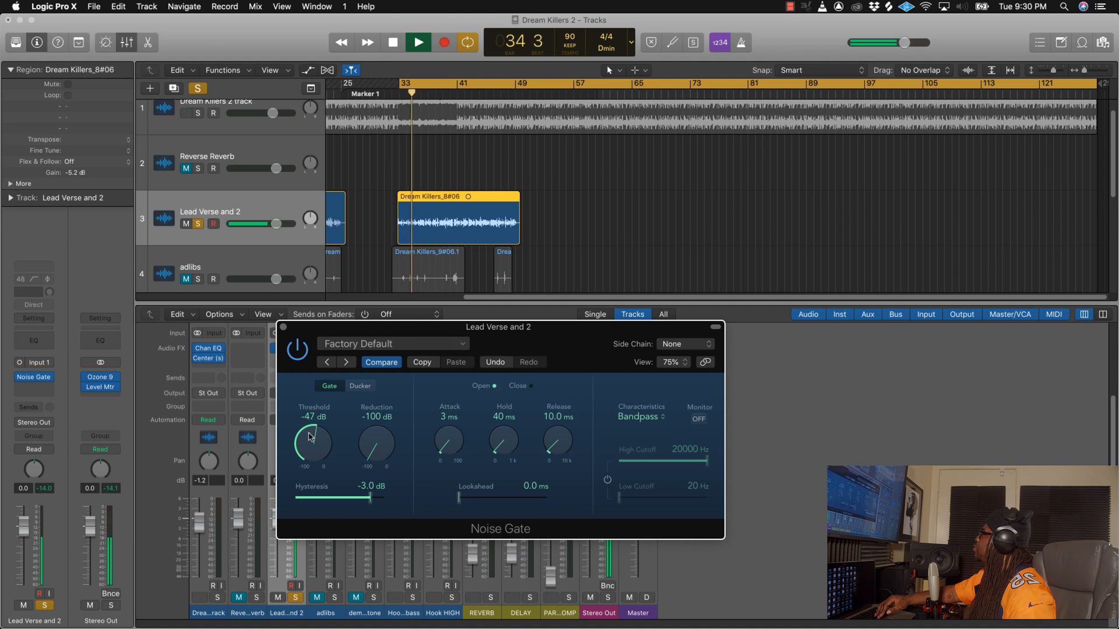
pyautogui.click(284, 328)
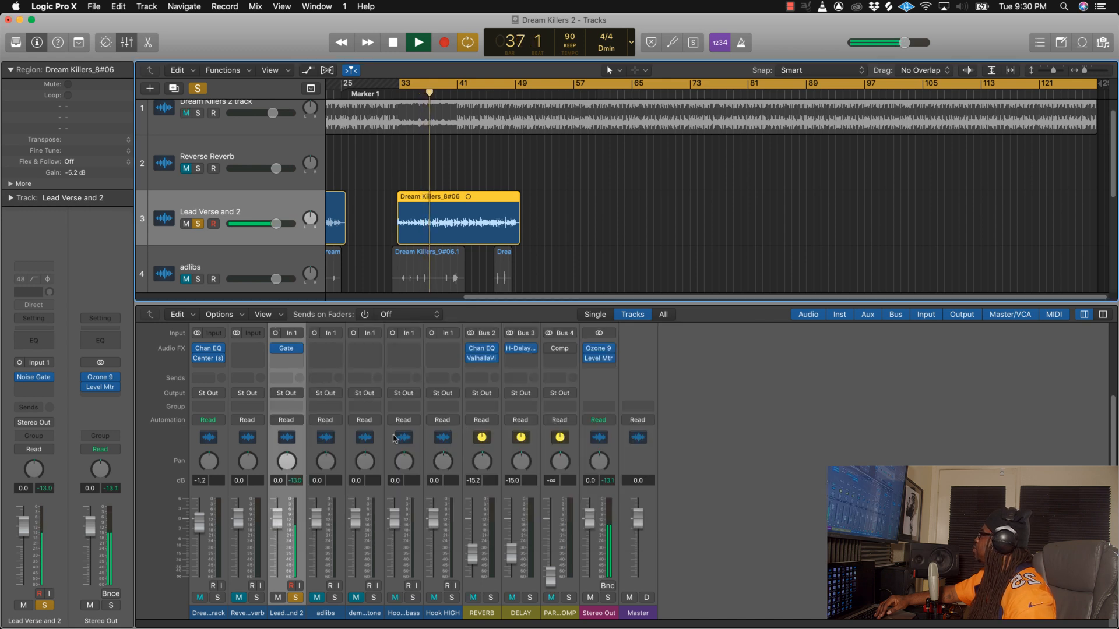
pyautogui.press('space')
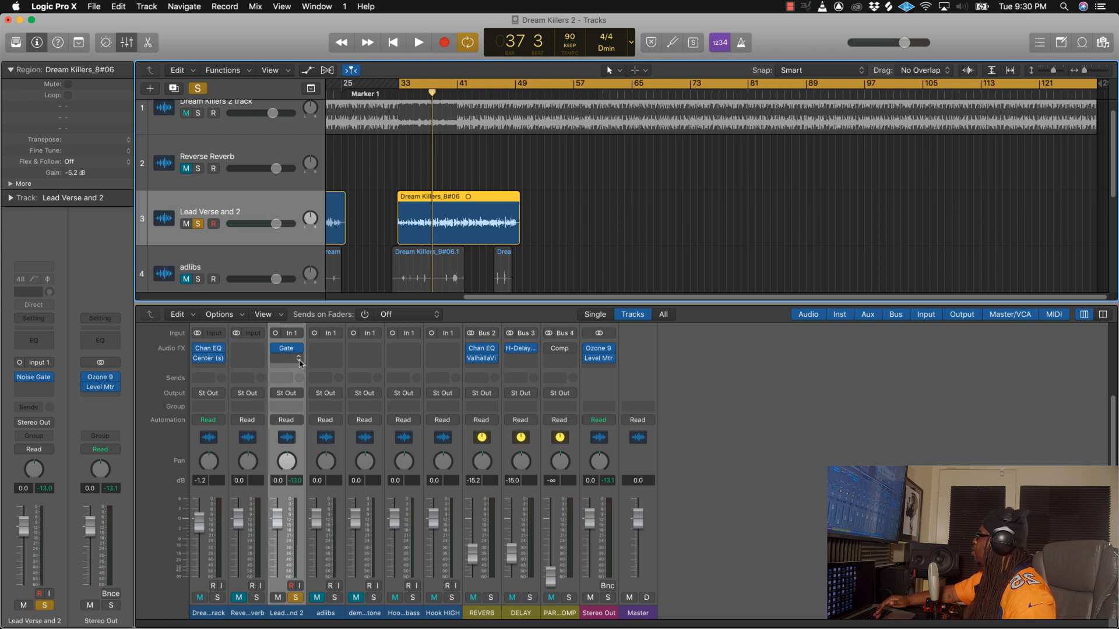
# Step: Add a Channel EQ to Lead Verse and 2 and set its low cut to 100 Hz at 48 dB/Oct
pyautogui.scroll(3, 297, 364)
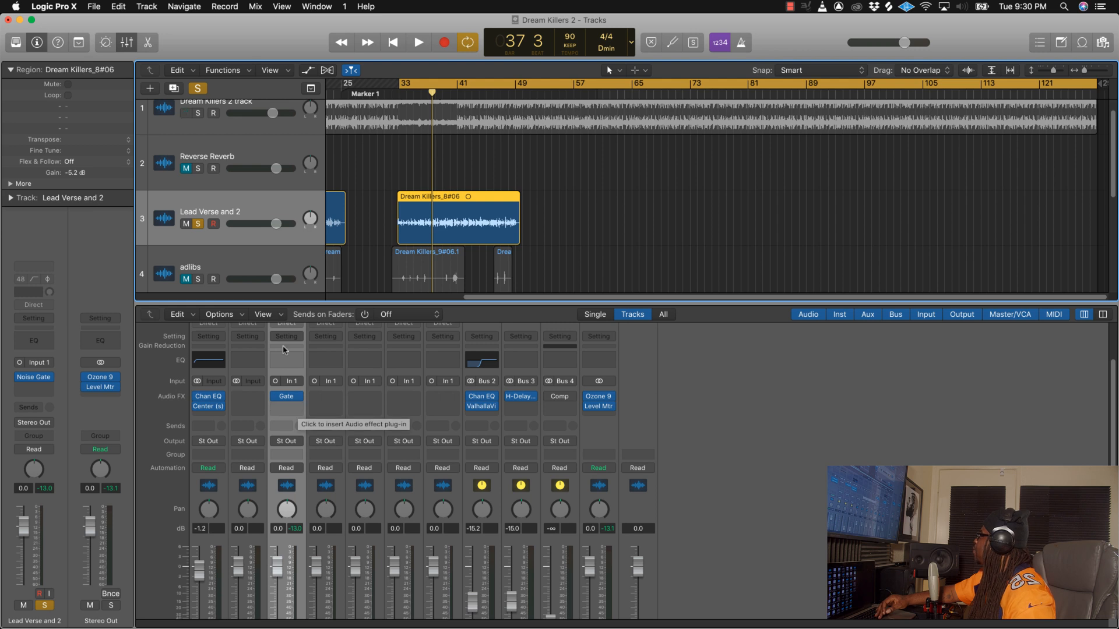
pyautogui.click(287, 364)
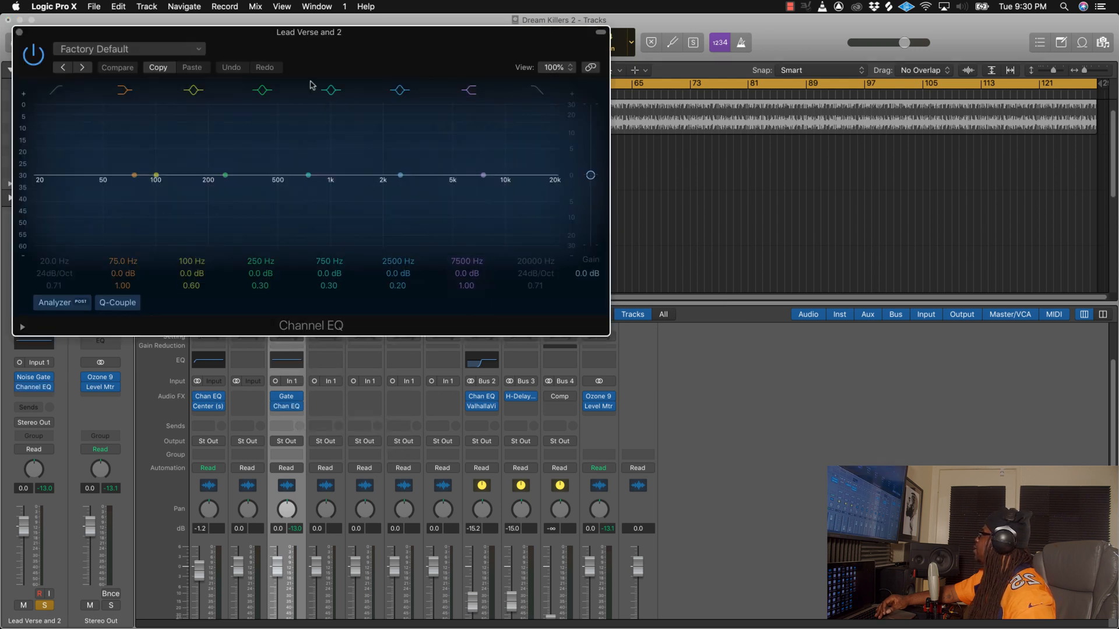
pyautogui.moveTo(316, 44); pyautogui.dragTo(639, 226)
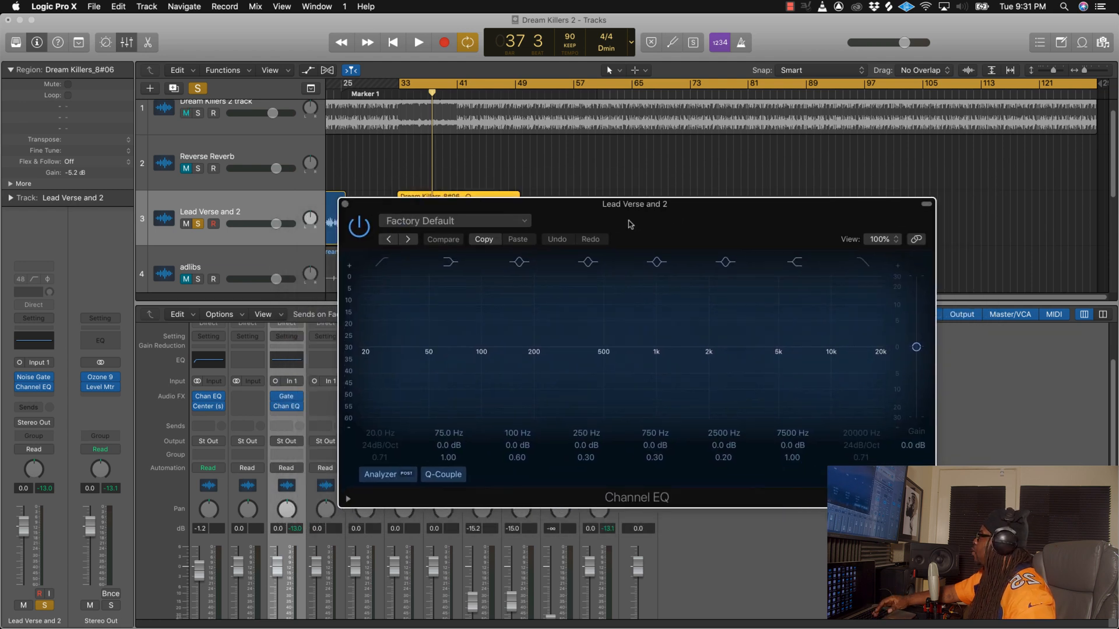
pyautogui.click(384, 258)
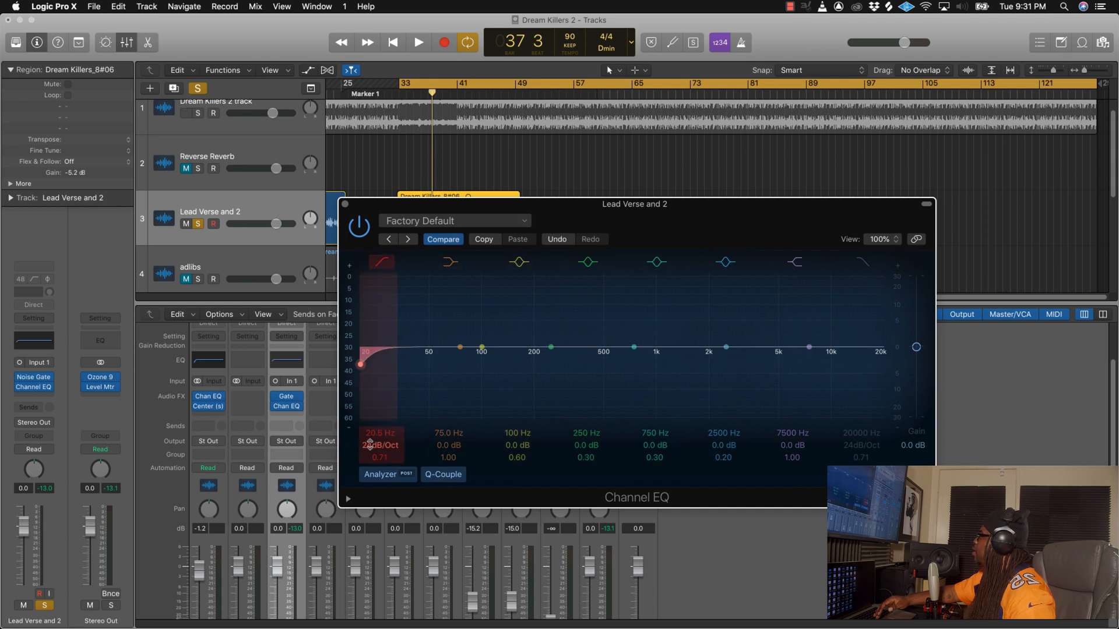
pyautogui.moveTo(370, 445); pyautogui.dragTo(373, 385)
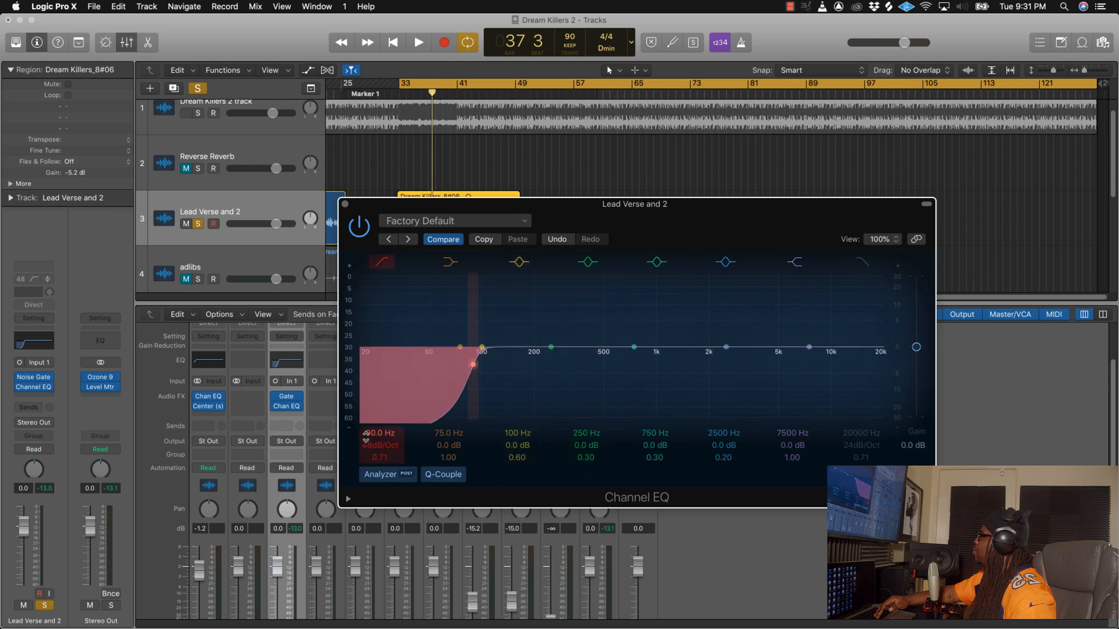
pyautogui.moveTo(370, 433); pyautogui.dragTo(371, 428)
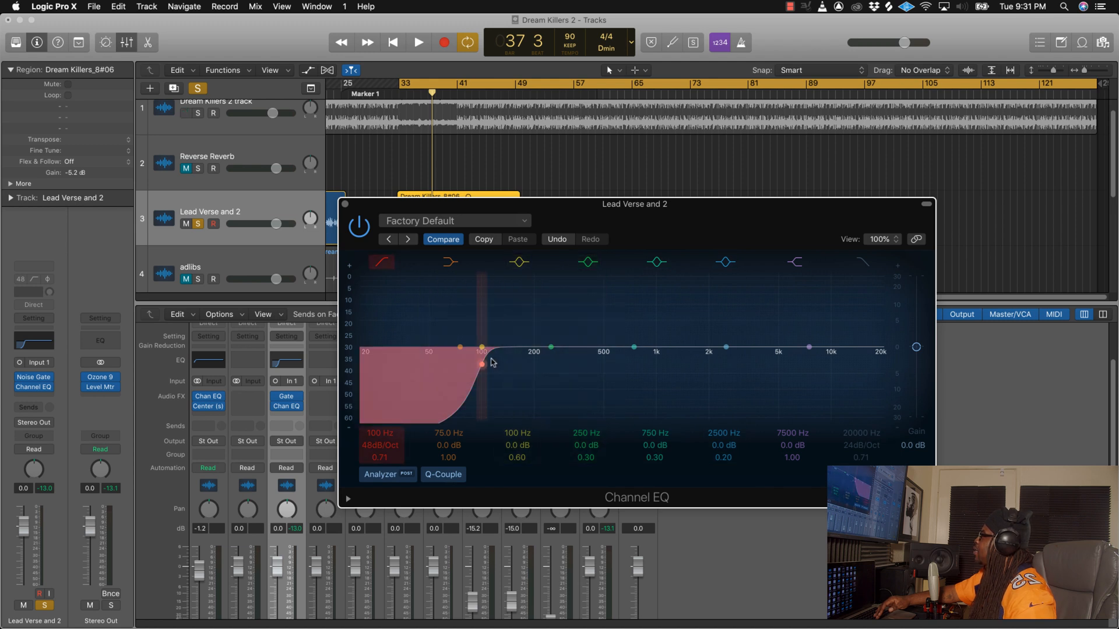
# Step: Move the vocal EQ's 100 Hz band to 200 Hz with a Q of 0.98 and cut it by 2.5 dB during playback
pyautogui.moveTo(516, 433)
pyautogui.mouseDown()
pyautogui.moveTo(517, 418)
pyautogui.moveTo(523, 444)
pyautogui.mouseUp()
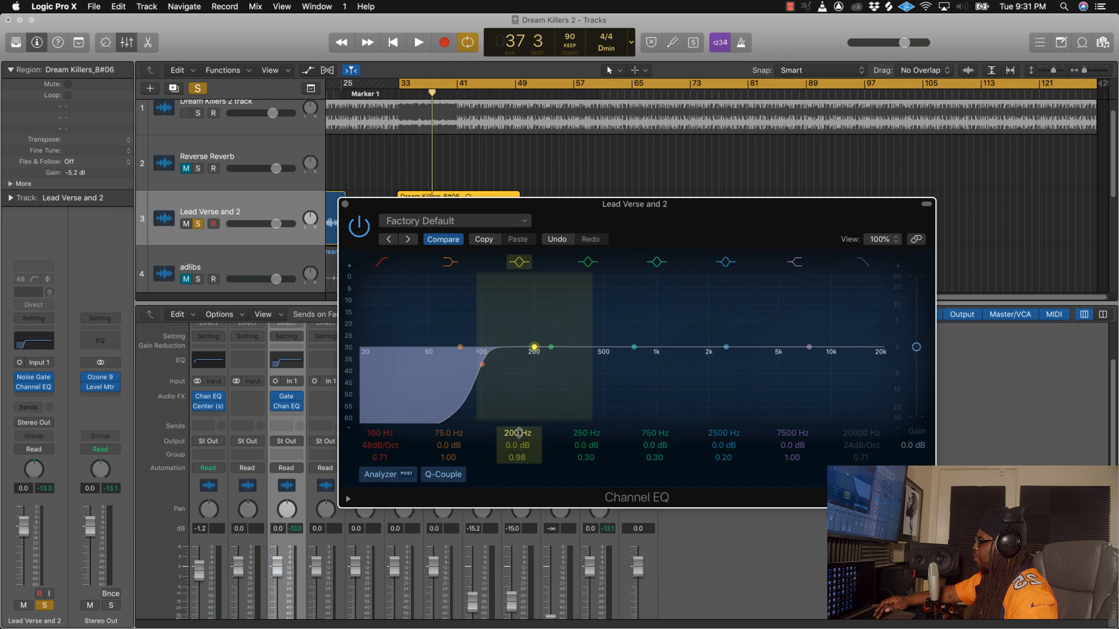
pyautogui.press('space')
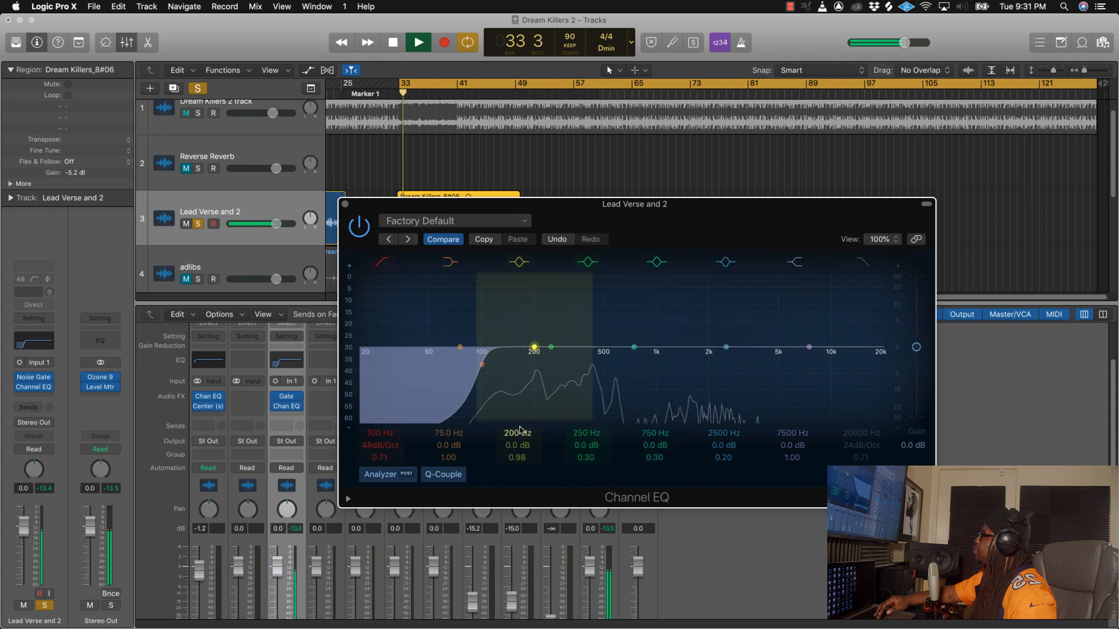
pyautogui.moveTo(516, 446); pyautogui.dragTo(516, 475)
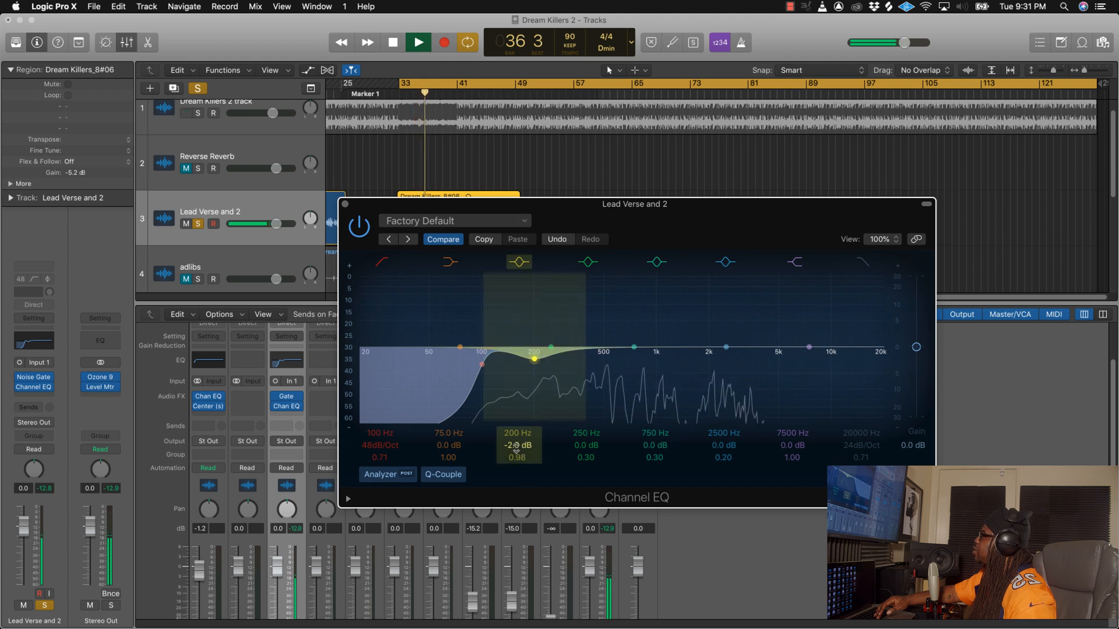
pyautogui.moveTo(516, 448); pyautogui.dragTo(516, 452)
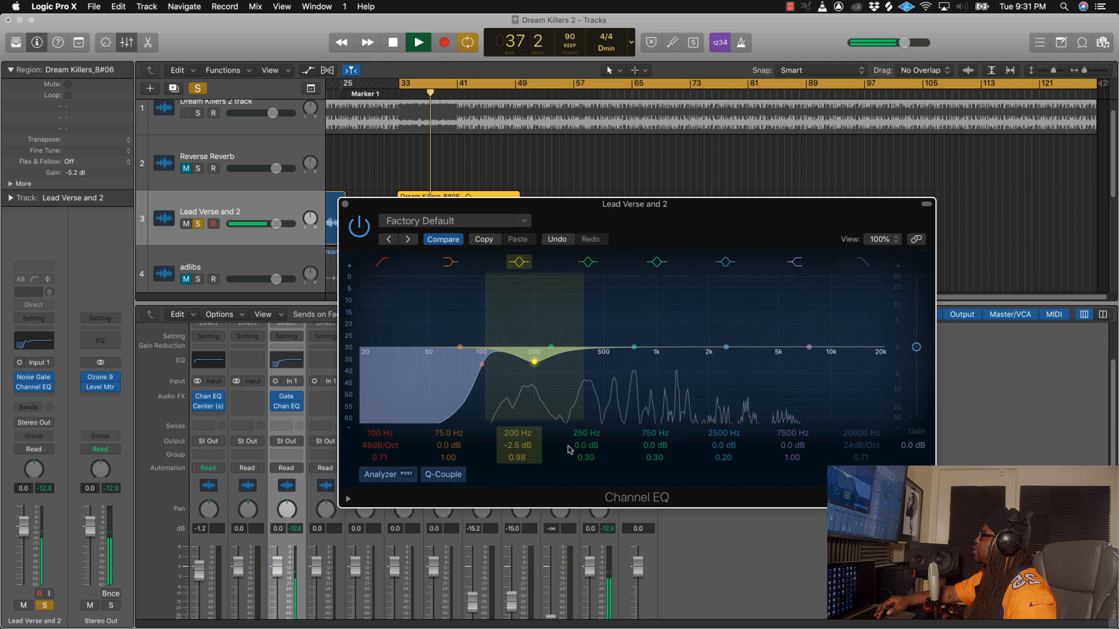
pyautogui.press('space')
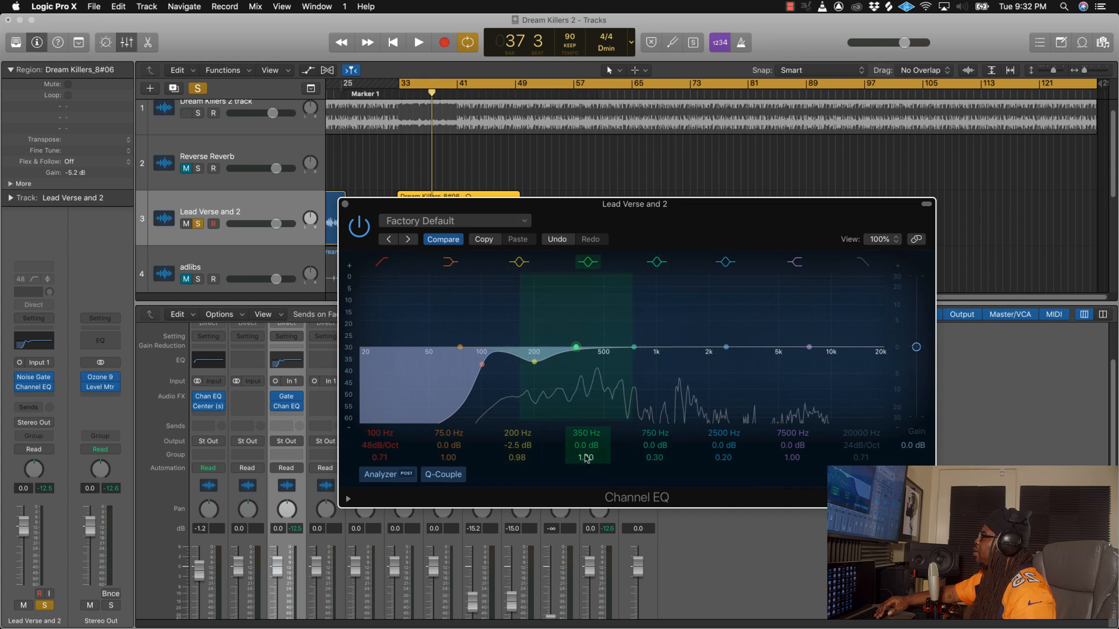
# Step: Cut the vocal EQ's 350 Hz band by 2 dB with a Q of 1.20 during playback
pyautogui.press('space')
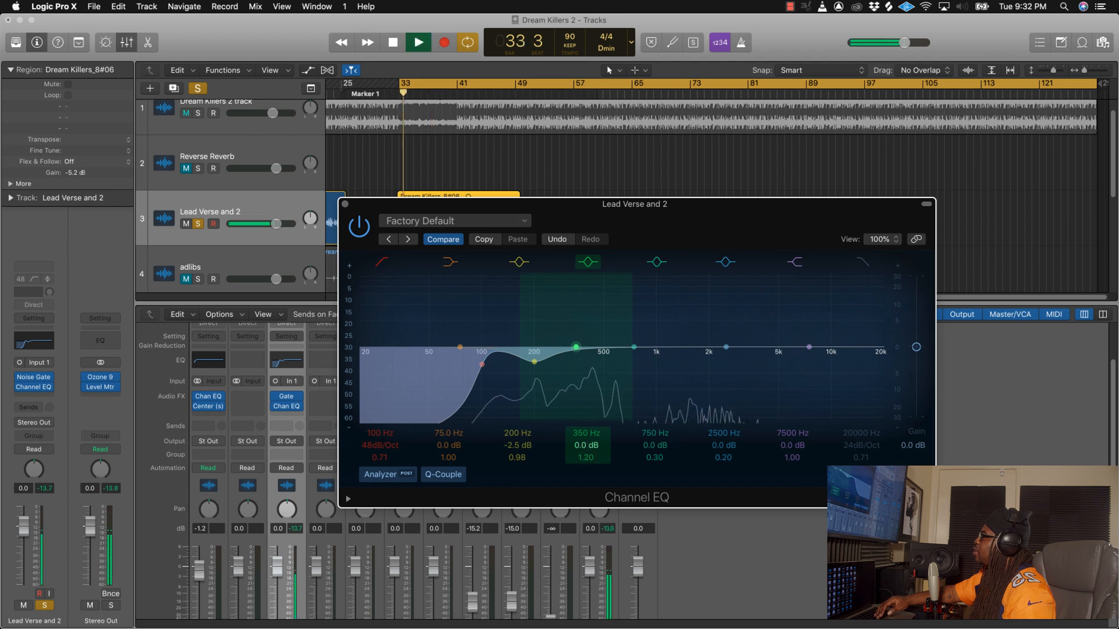
pyautogui.moveTo(587, 446); pyautogui.dragTo(587, 454)
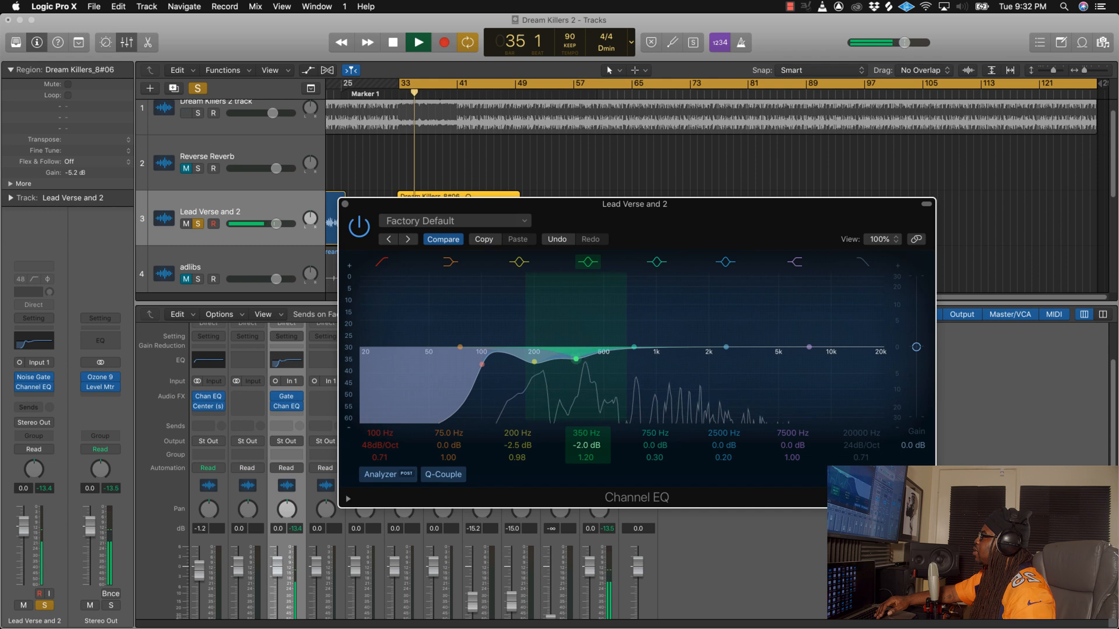
pyautogui.moveTo(586, 454); pyautogui.dragTo(587, 457)
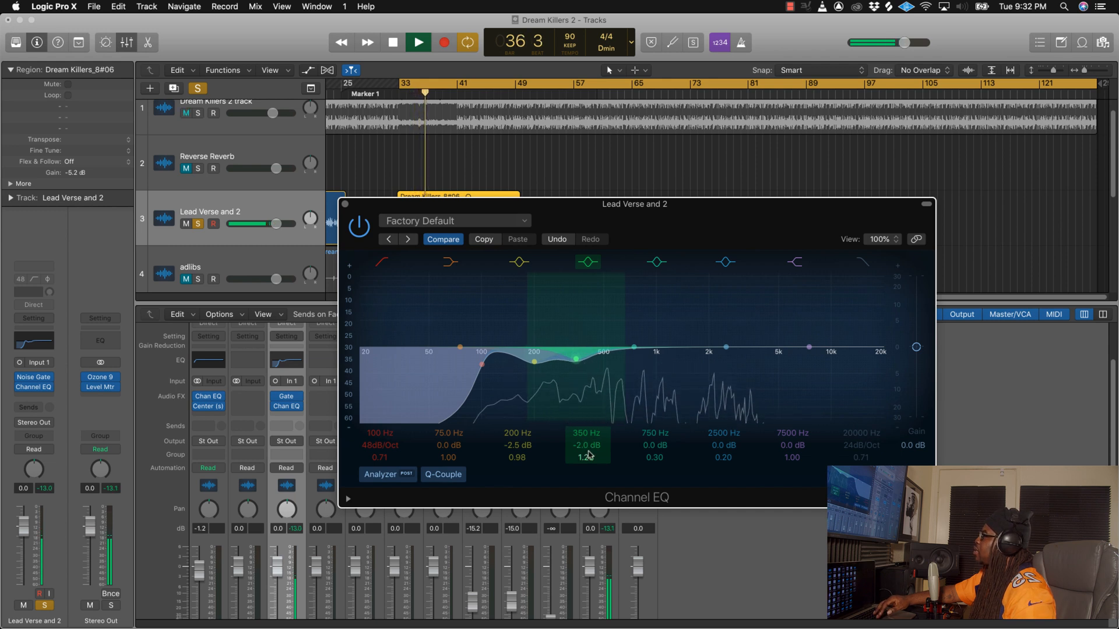
pyautogui.press('space')
# Step: Move the vocal EQ's 750 Hz band to 500 Hz with a Q of 6.20, cut it by 2 dB, and close the EQ after a brief playback
pyautogui.moveTo(654, 434); pyautogui.dragTo(654, 442)
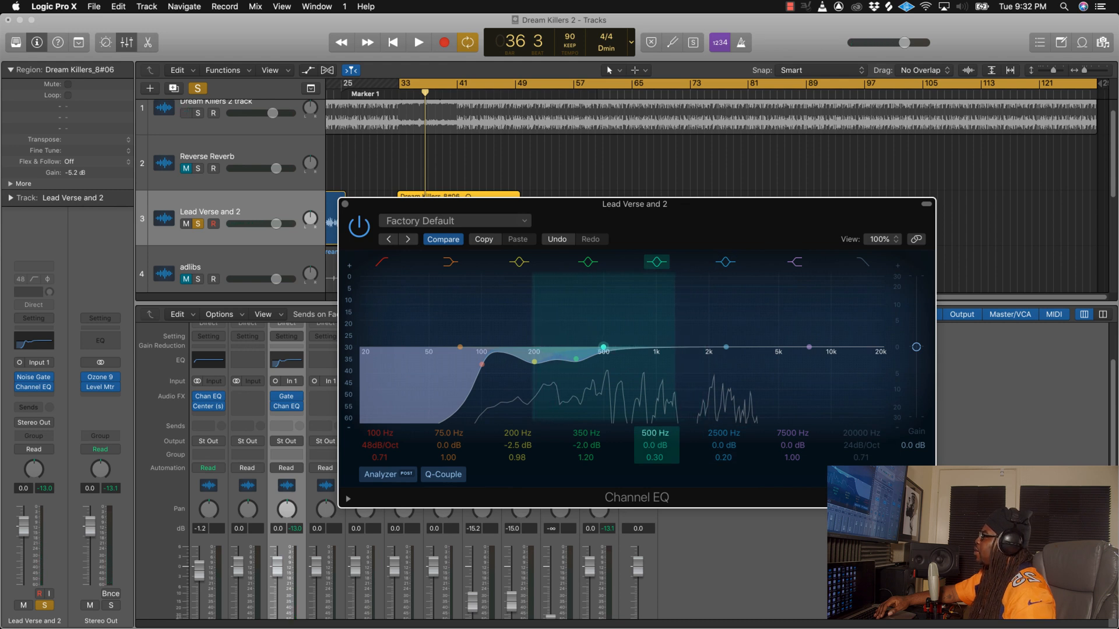
pyautogui.moveTo(655, 457); pyautogui.dragTo(655, 440)
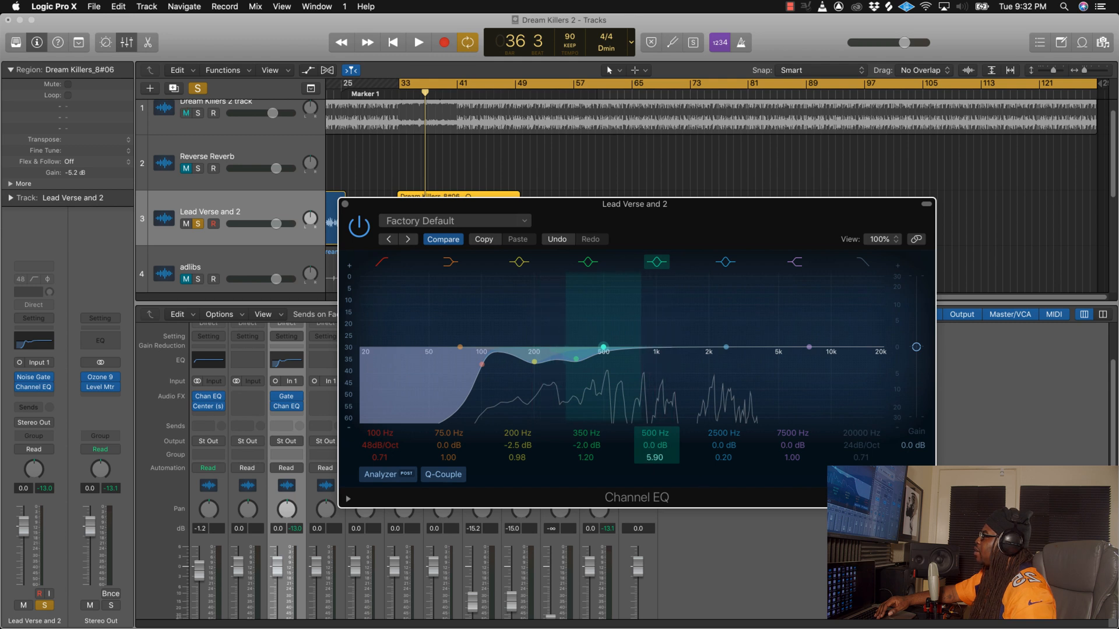
pyautogui.moveTo(603, 347); pyautogui.dragTo(603, 357)
pyautogui.press('space')
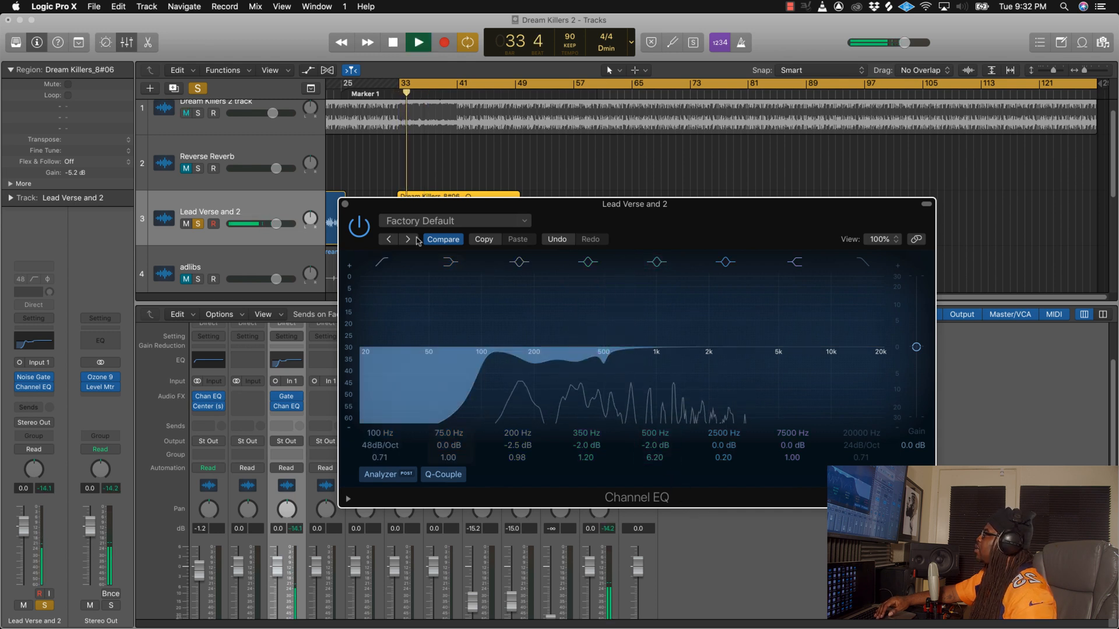
pyautogui.click(344, 204)
pyautogui.press('space')
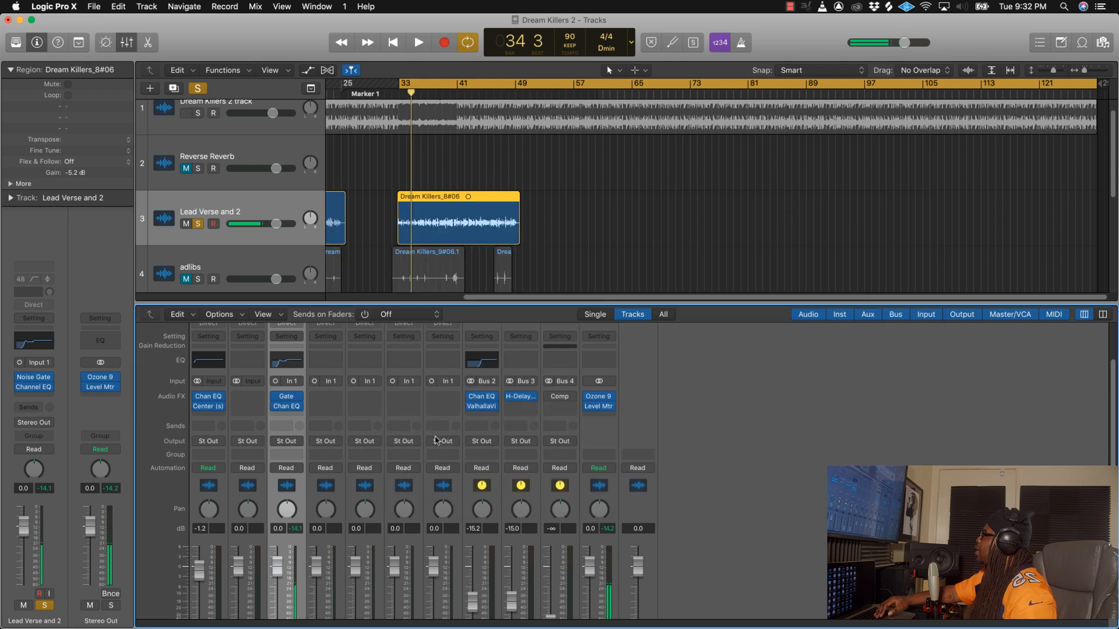
# Step: Unsolo Lead Verse and 2 and insert a mono Waves CLA-76 compressor after its Channel EQ
pyautogui.scroll(-2, 290, 505)
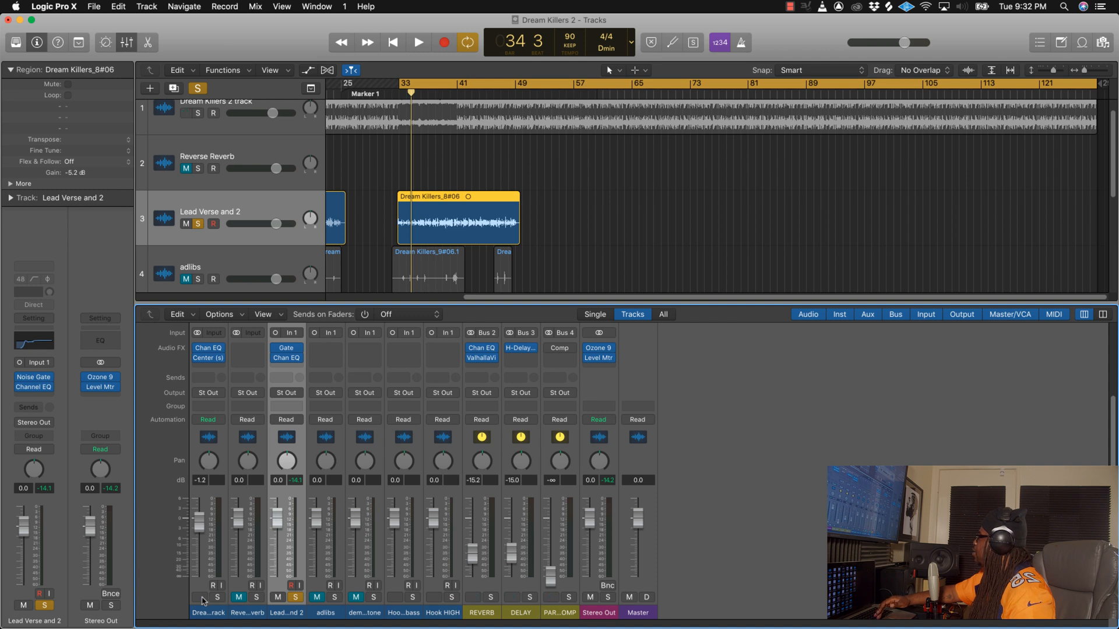
pyautogui.click(296, 600)
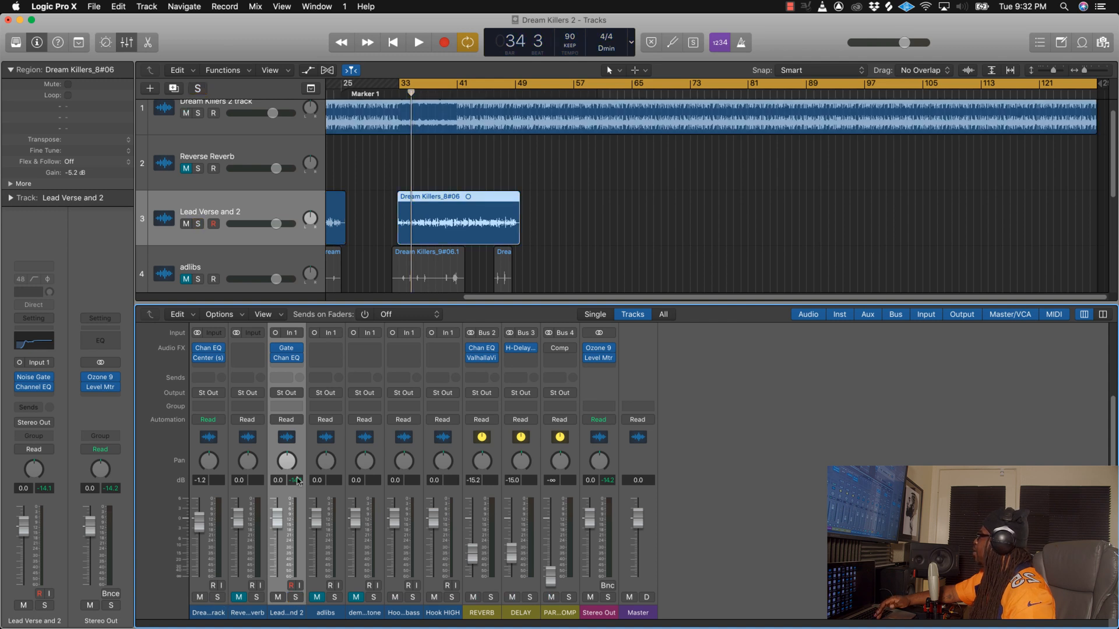
pyautogui.scroll(2, 298, 479)
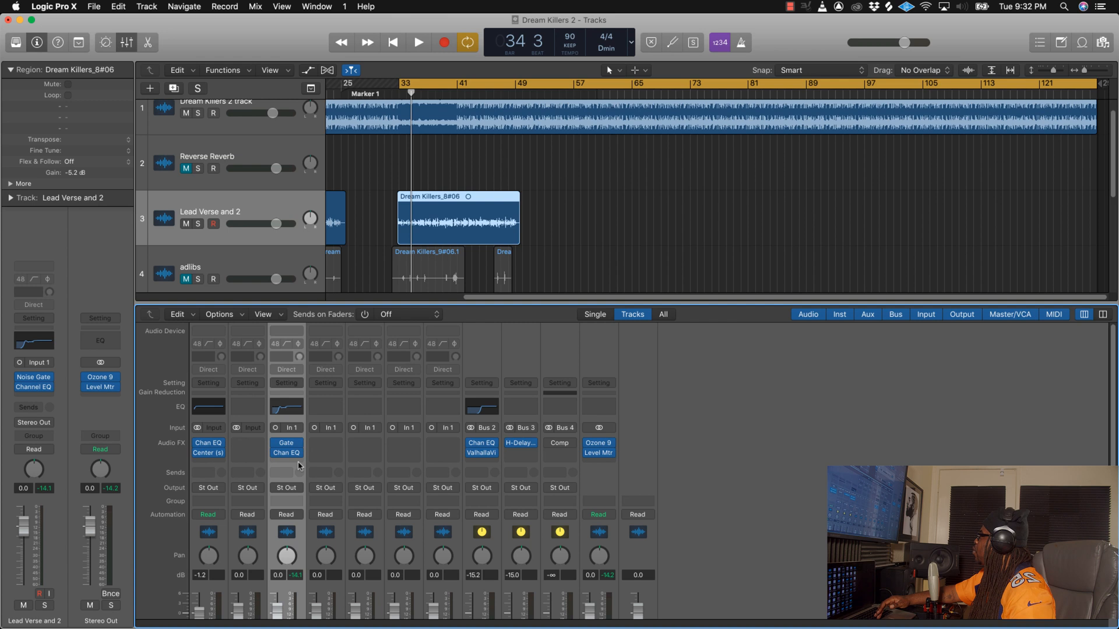
pyautogui.click(297, 461)
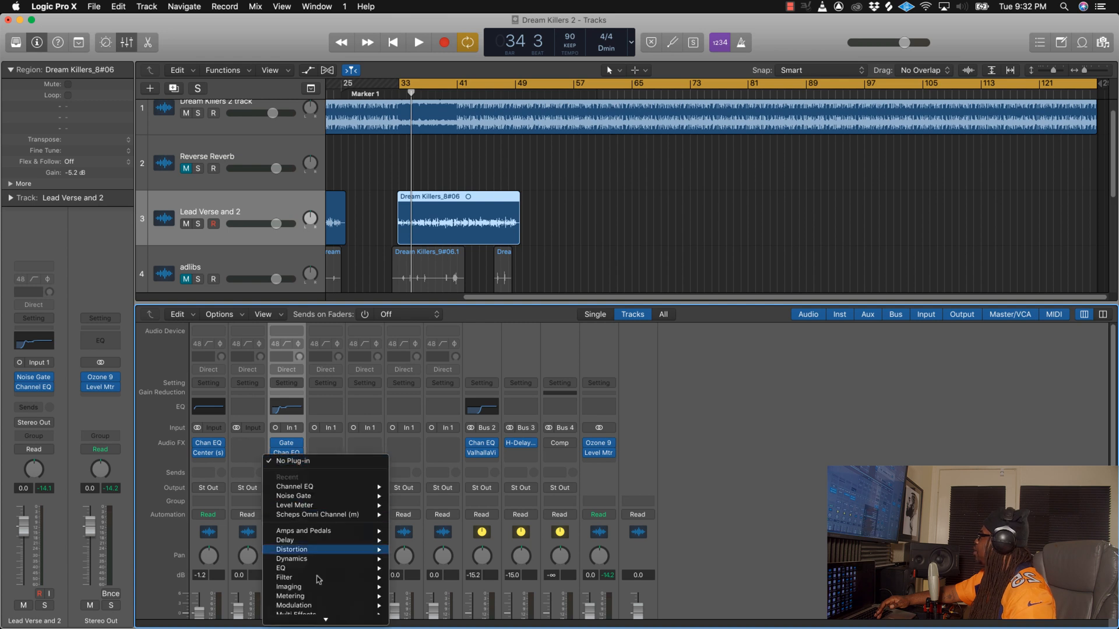
pyautogui.moveTo(327, 620)
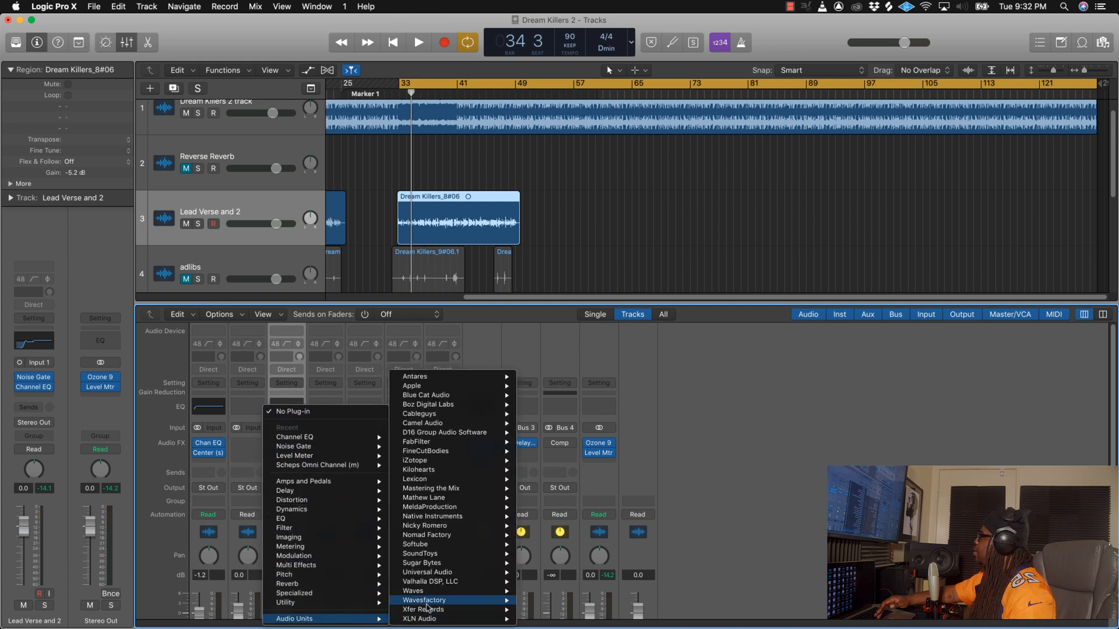
pyautogui.moveTo(428, 591)
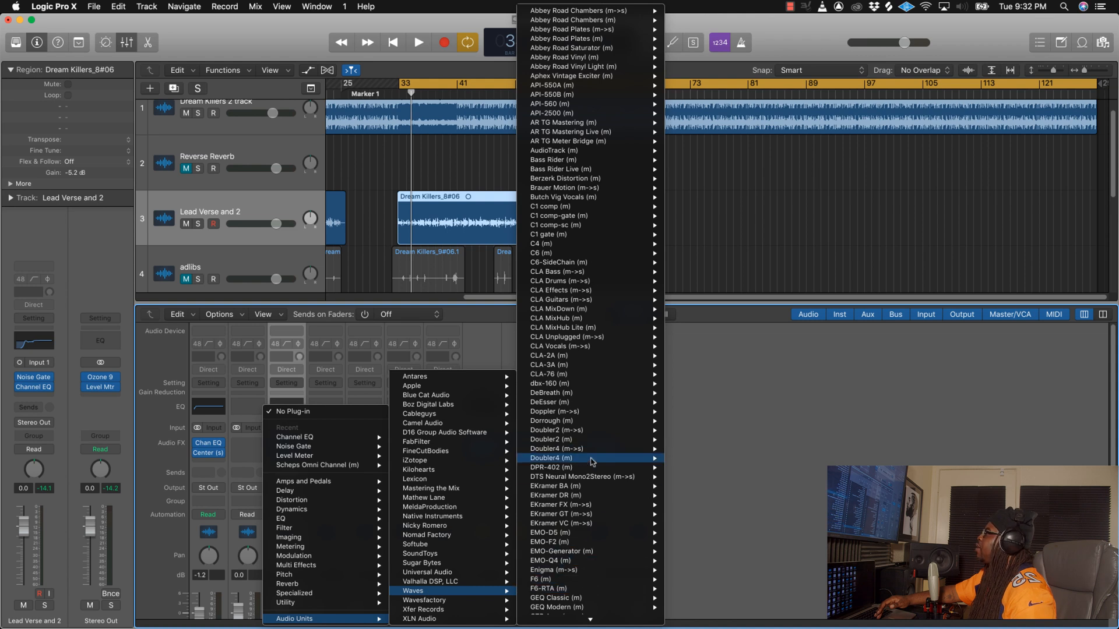
pyautogui.moveTo(591, 421)
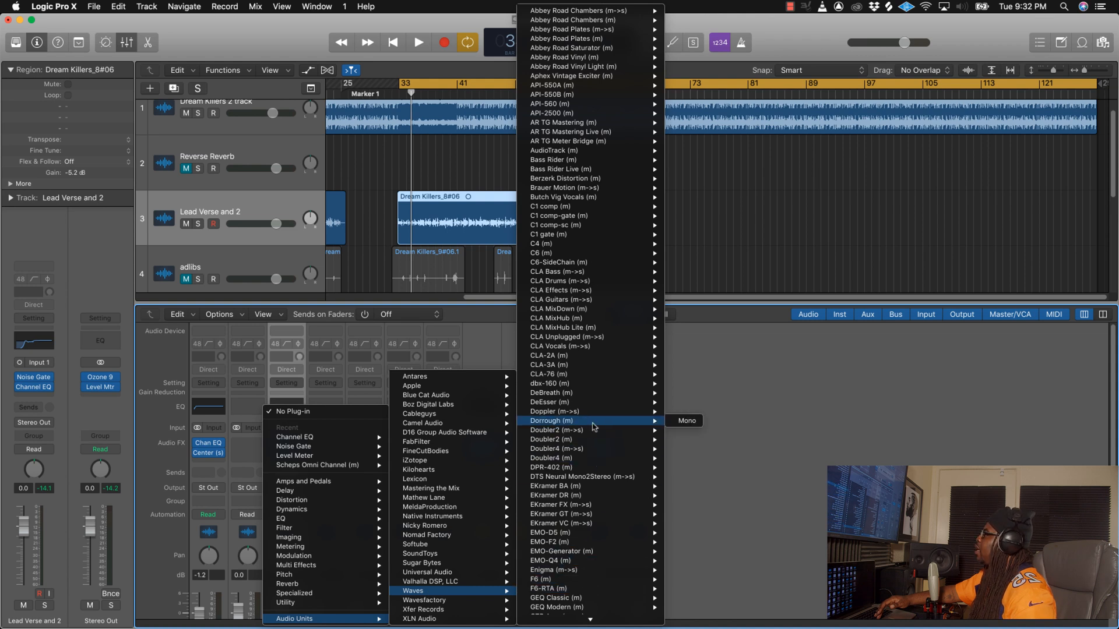
pyautogui.scroll(-2, 589, 420)
pyautogui.moveTo(568, 350)
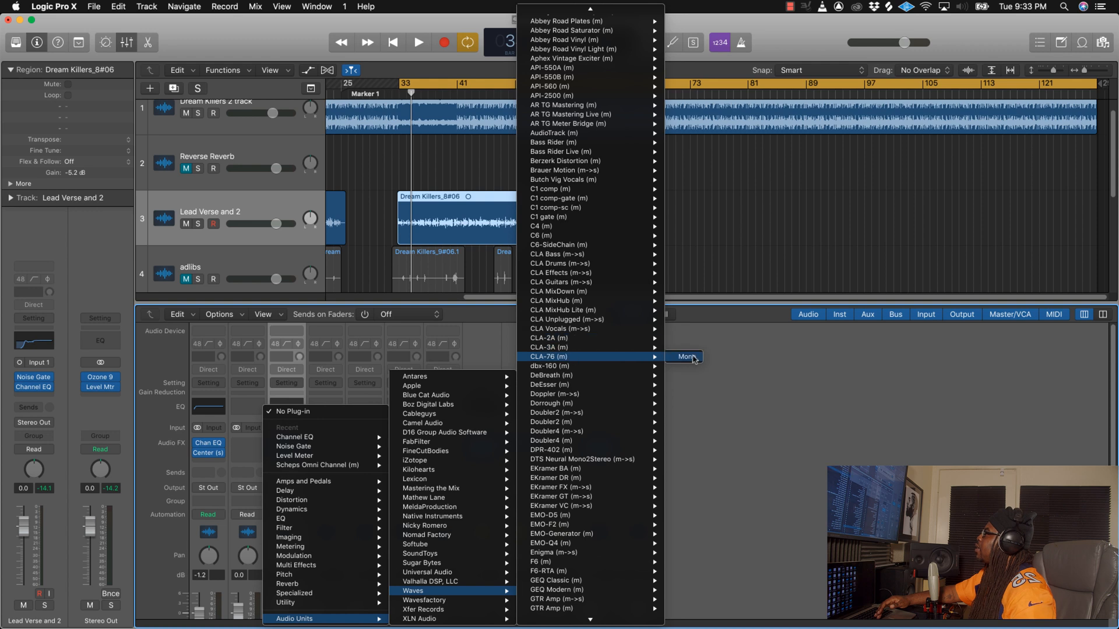
pyautogui.click(686, 357)
# Step: Switch the CLA-76 to the Bluey revision and speed up its release to about 6
pyautogui.moveTo(326, 76); pyautogui.dragTo(603, 337)
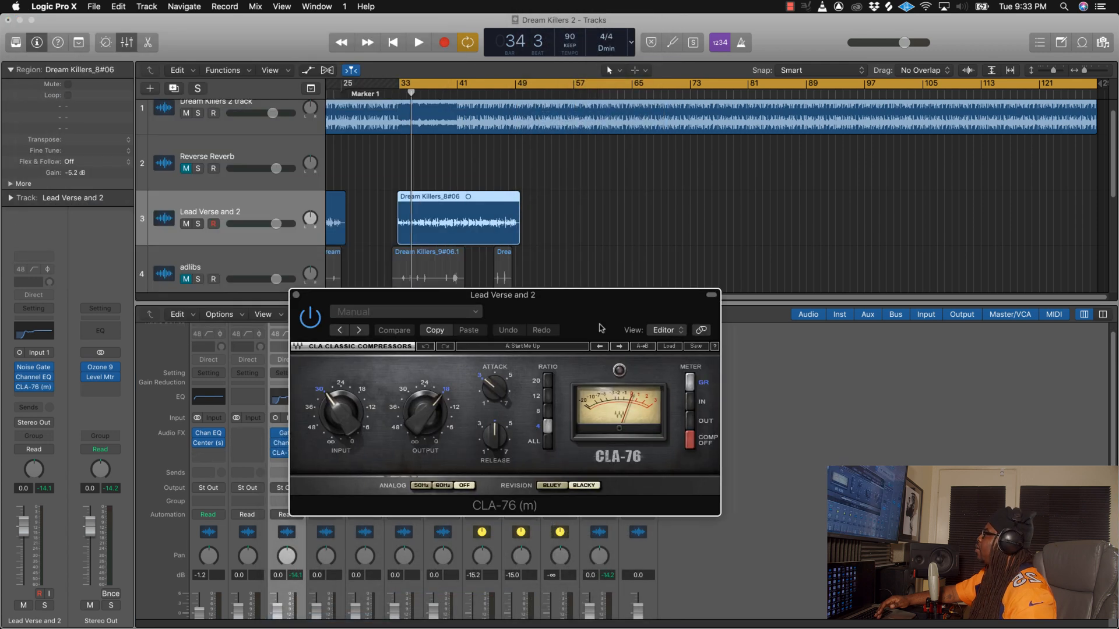
pyautogui.click(546, 485)
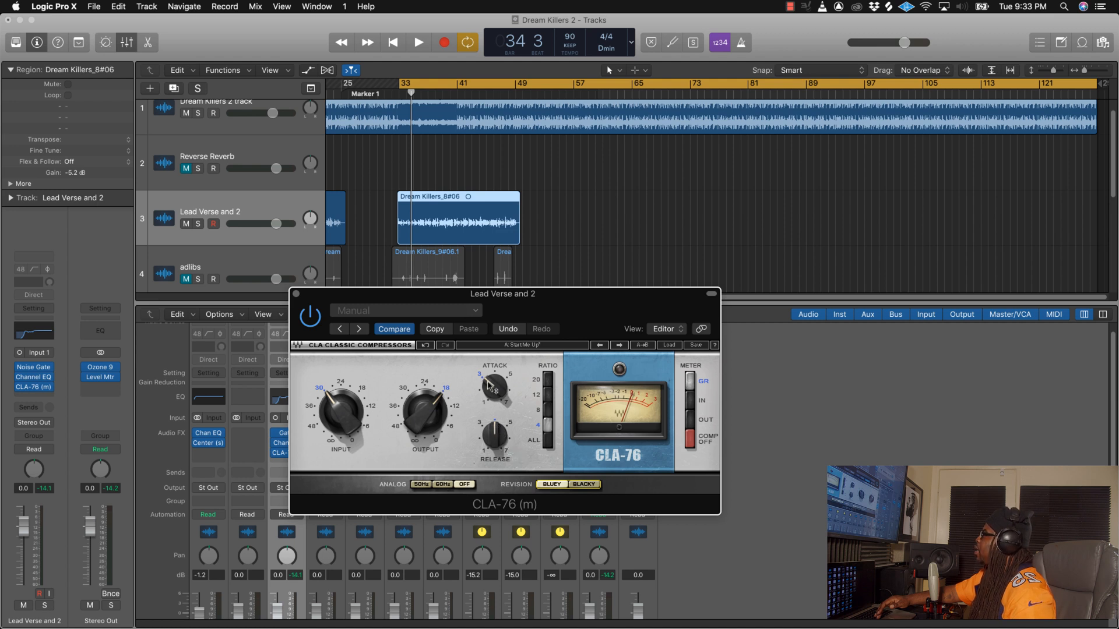
pyautogui.moveTo(495, 387)
pyautogui.moveTo(496, 440); pyautogui.dragTo(496, 424)
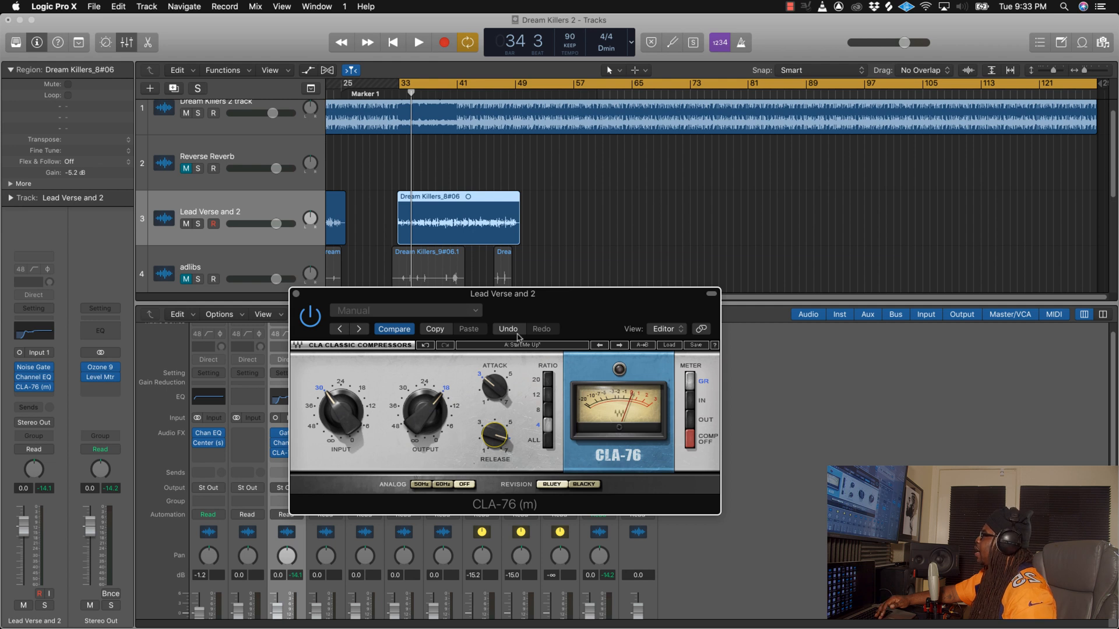
pyautogui.moveTo(543, 293); pyautogui.dragTo(593, 292)
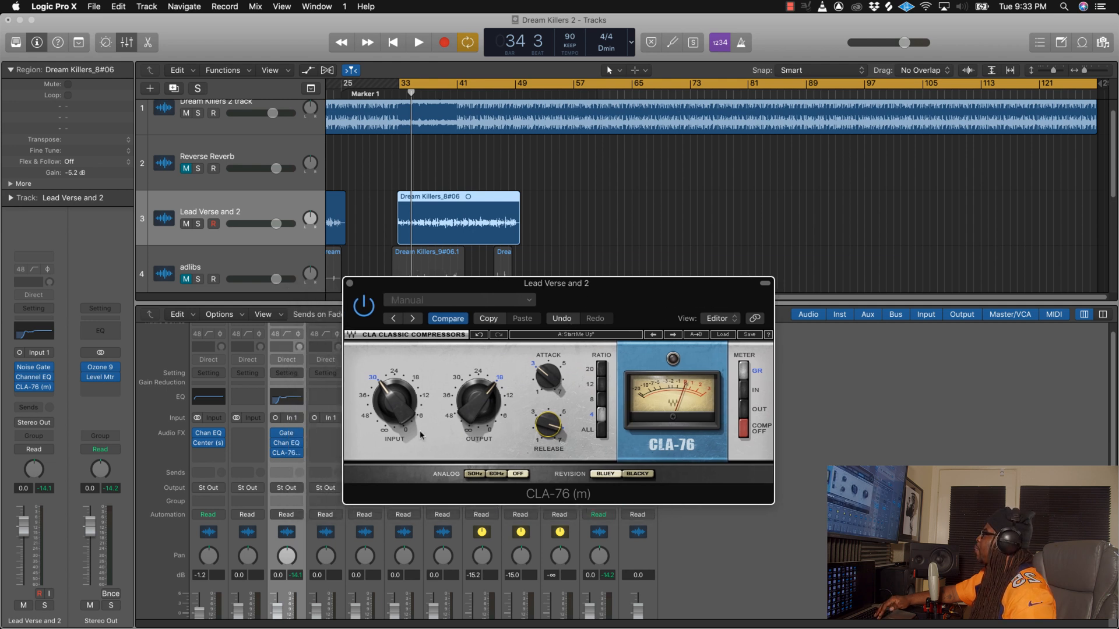
# Step: During playback, lower the CLA-76 input to slightly below -30 and balance its output at -18
pyautogui.press('space')
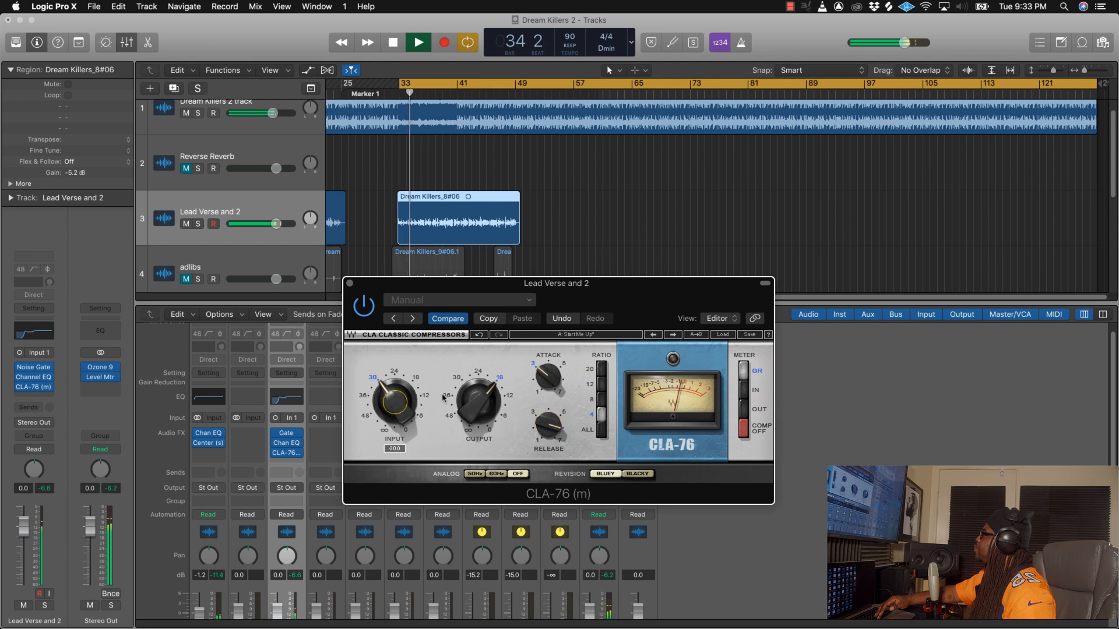
pyautogui.moveTo(479, 398); pyautogui.dragTo(480, 390)
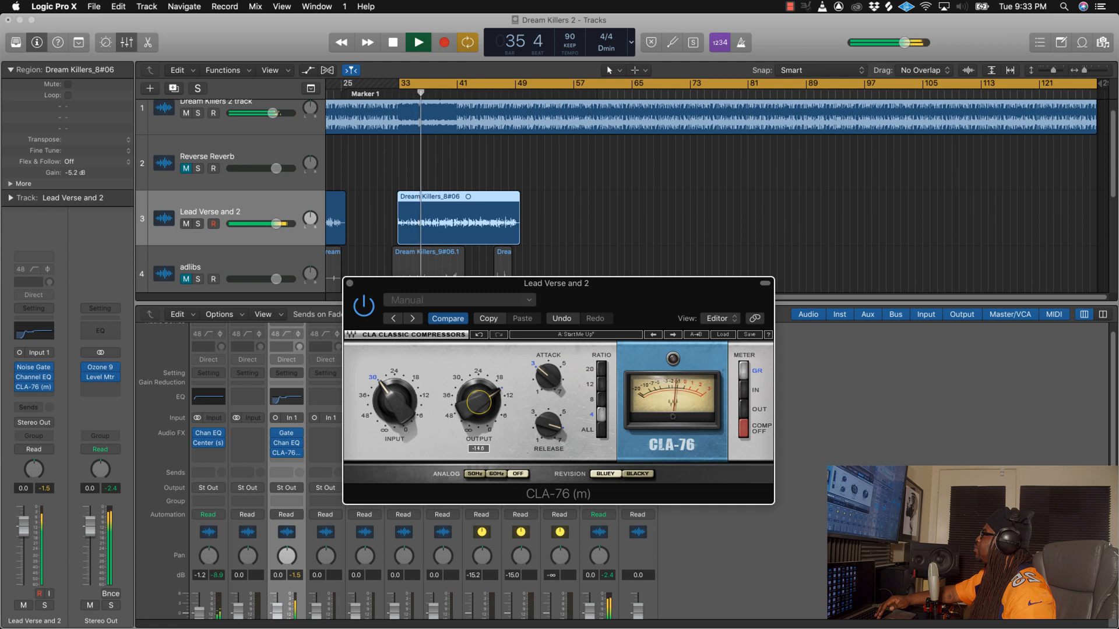
pyautogui.moveTo(390, 404); pyautogui.dragTo(390, 406)
pyautogui.moveTo(478, 402); pyautogui.dragTo(478, 400)
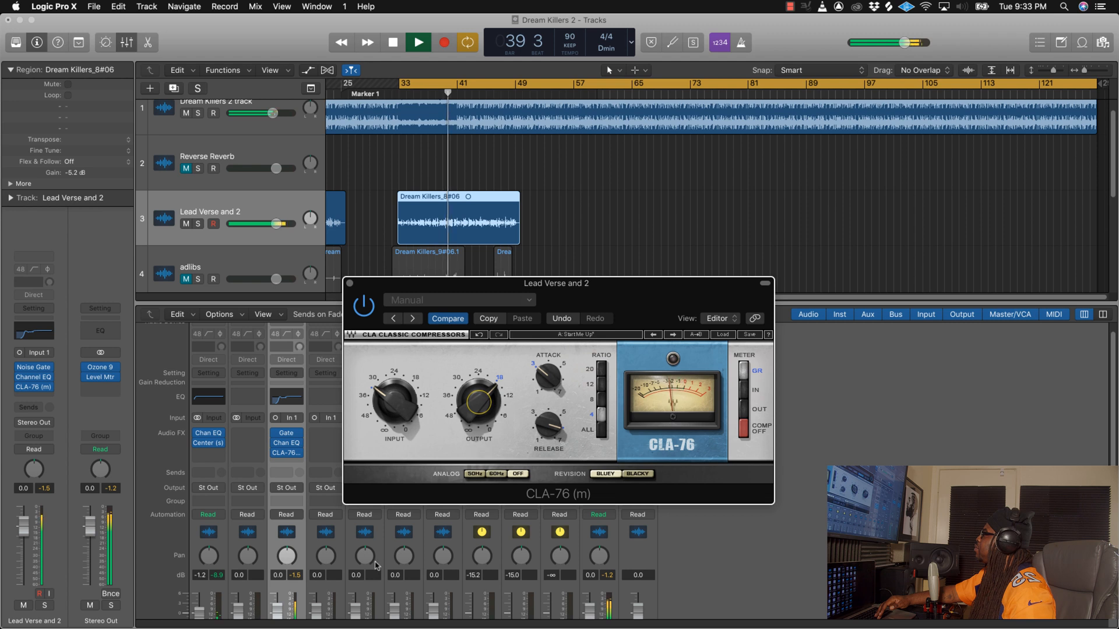
# Step: Lower the Lead Verse and 2 volume fader to -1.0 dB during playback
pyautogui.scroll(-3, 376, 565)
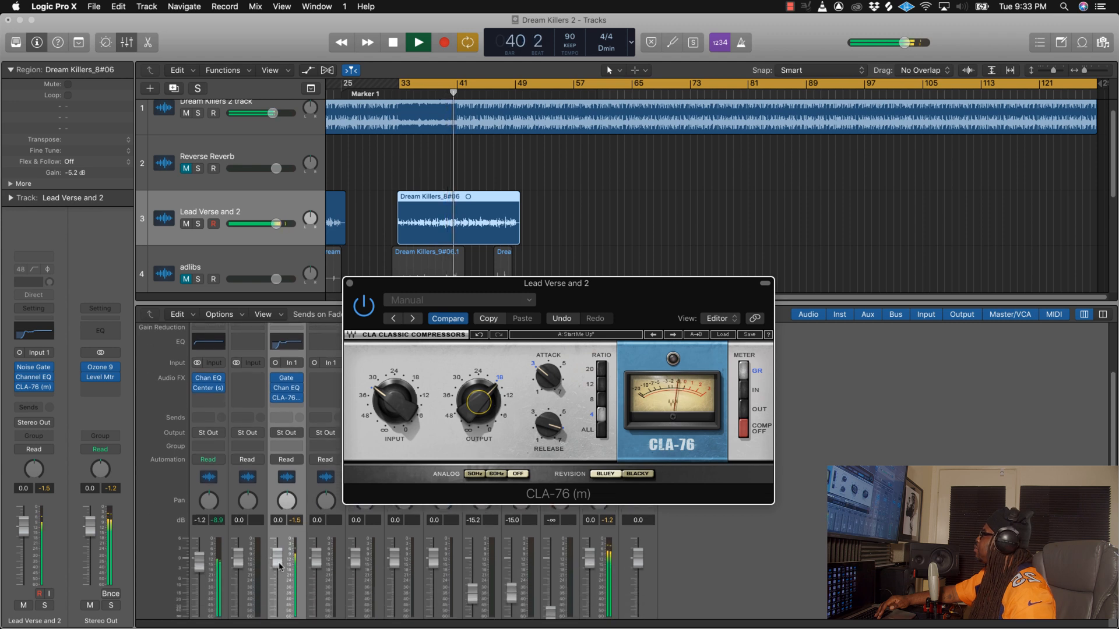
pyautogui.moveTo(281, 567); pyautogui.dragTo(280, 570)
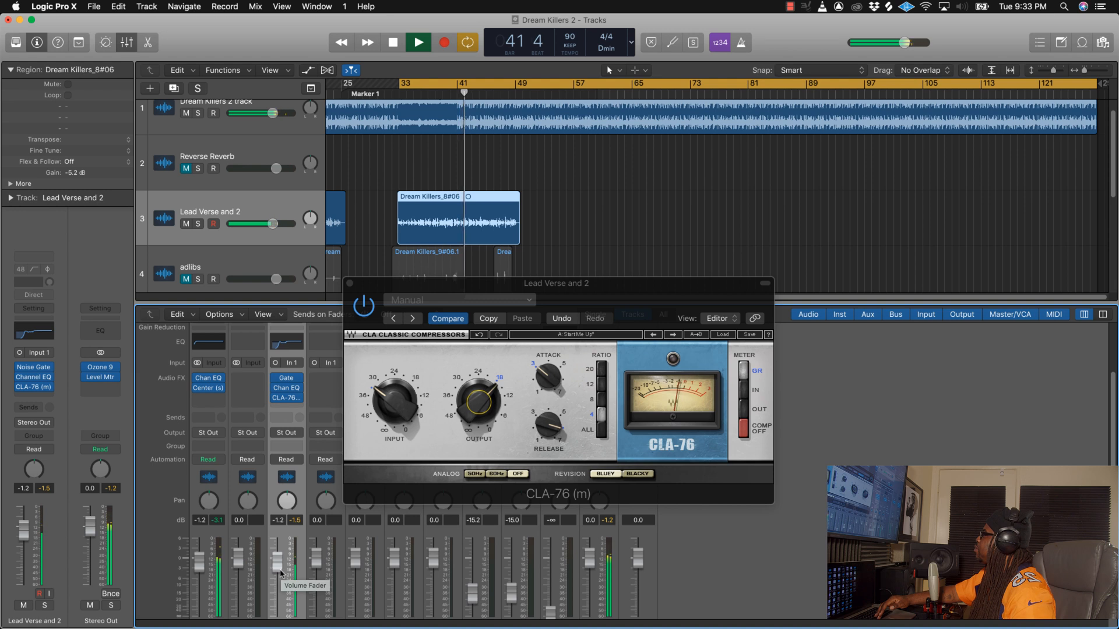
pyautogui.moveTo(281, 570); pyautogui.dragTo(280, 570)
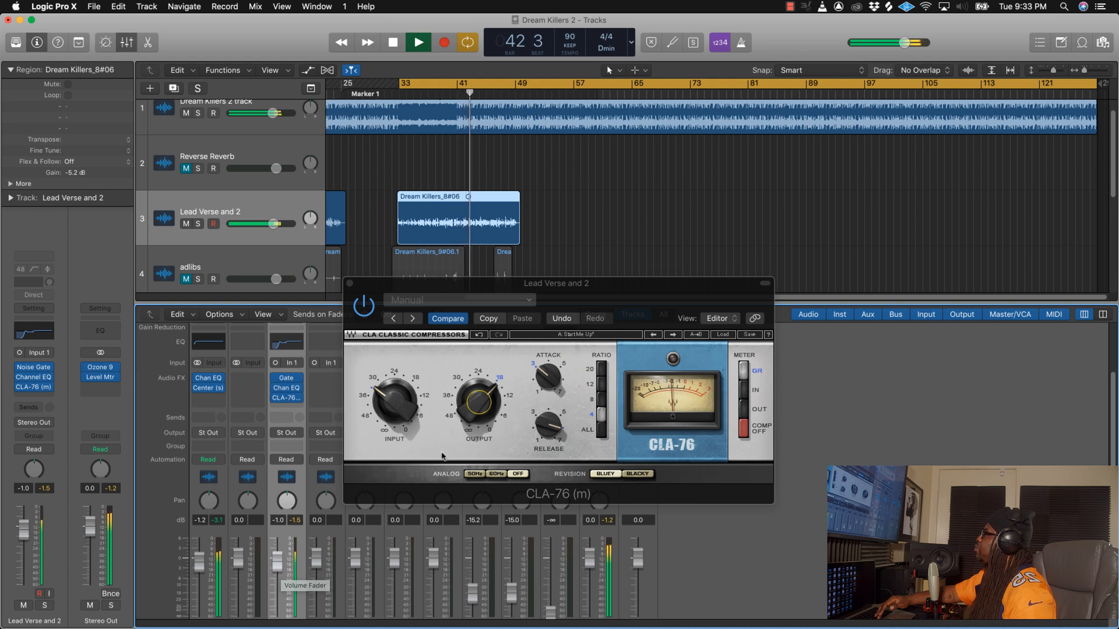
# Step: Raise the CLA-76 output slightly, check its release at 6.15, stop playback and close the compressor
pyautogui.moveTo(489, 403); pyautogui.dragTo(489, 400)
pyautogui.moveTo(548, 425); pyautogui.dragTo(548, 425)
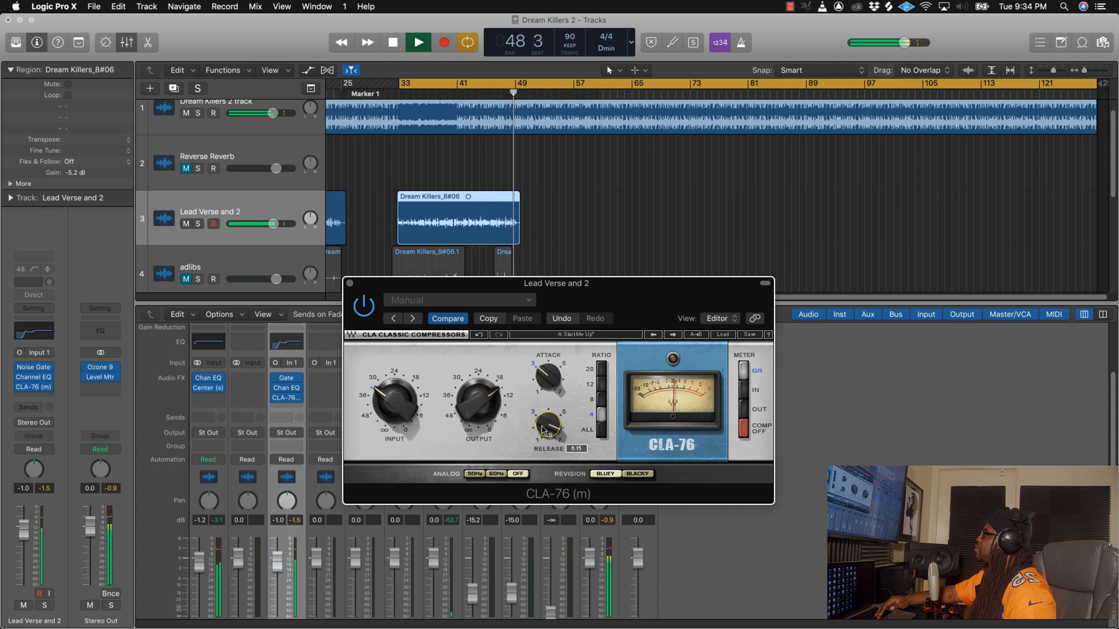
pyautogui.press('space')
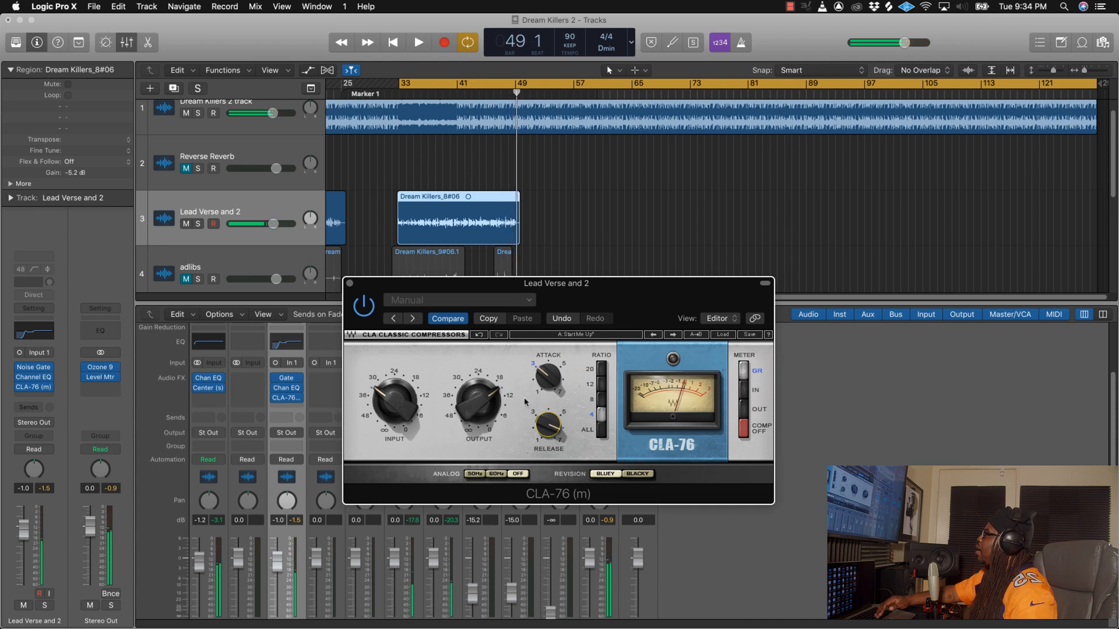
pyautogui.moveTo(568, 289)
pyautogui.mouseDown()
pyautogui.moveTo(611, 285)
pyautogui.moveTo(523, 291)
pyautogui.moveTo(585, 293)
pyautogui.mouseUp()
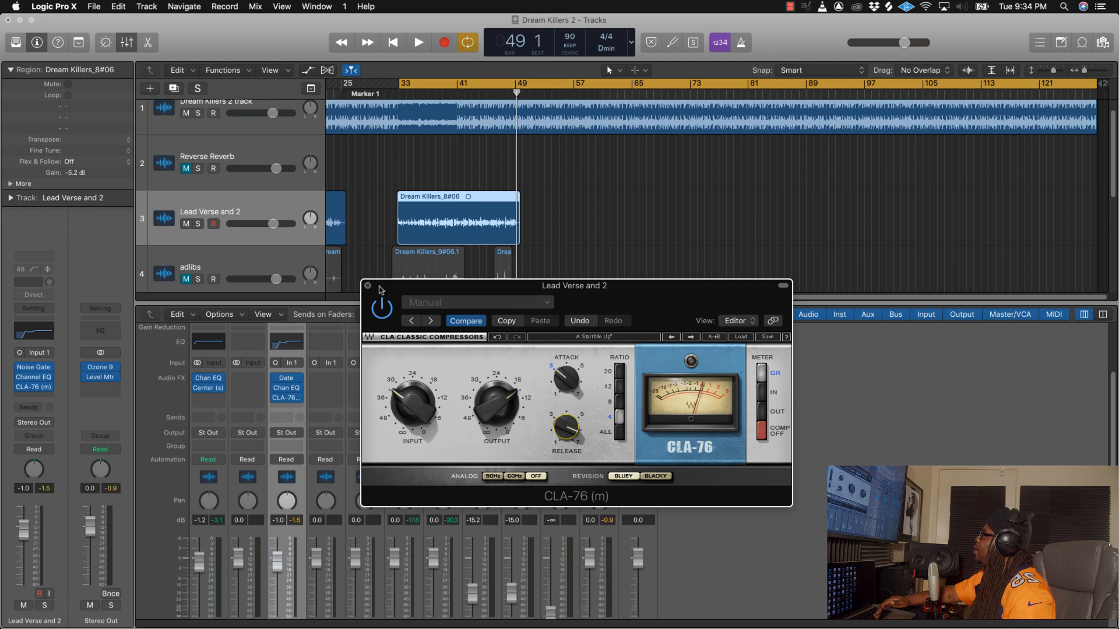
pyautogui.moveTo(380, 289); pyautogui.dragTo(554, 287)
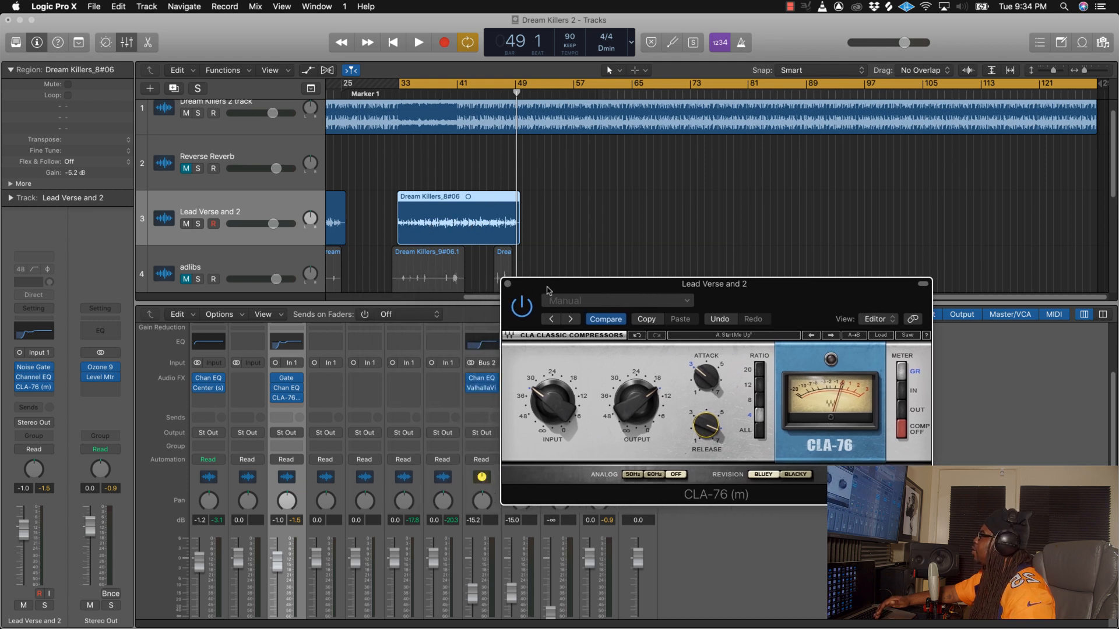
pyautogui.moveTo(548, 290); pyautogui.dragTo(564, 318)
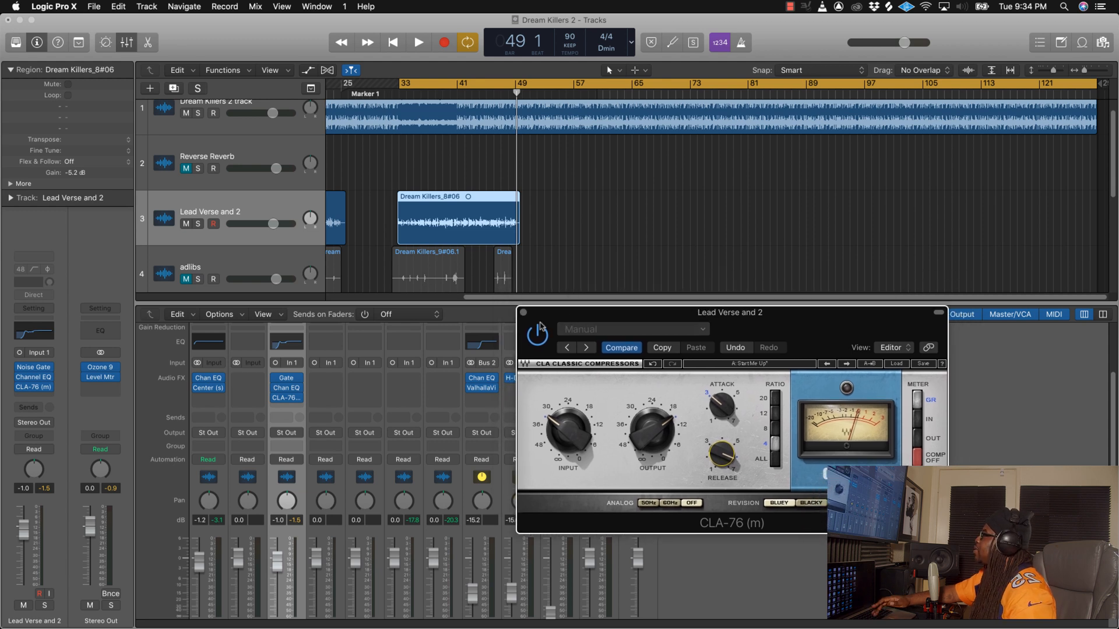
pyautogui.click(522, 314)
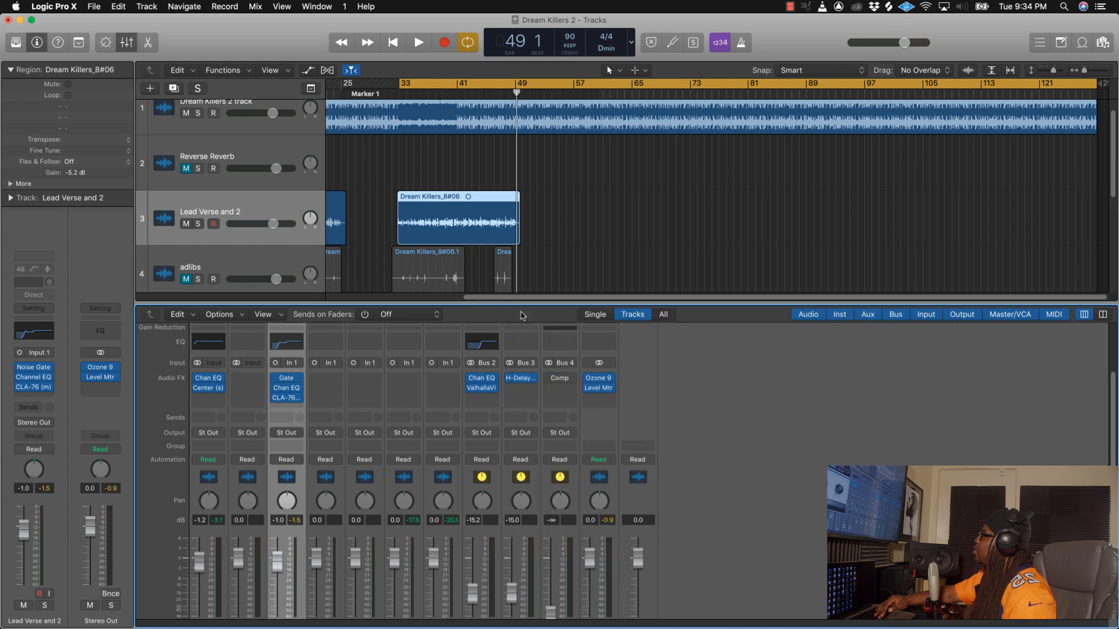
# Step: Insert a mono Waves API-550B equalizer after the CLA-76 on Lead Verse and 2
pyautogui.click(299, 406)
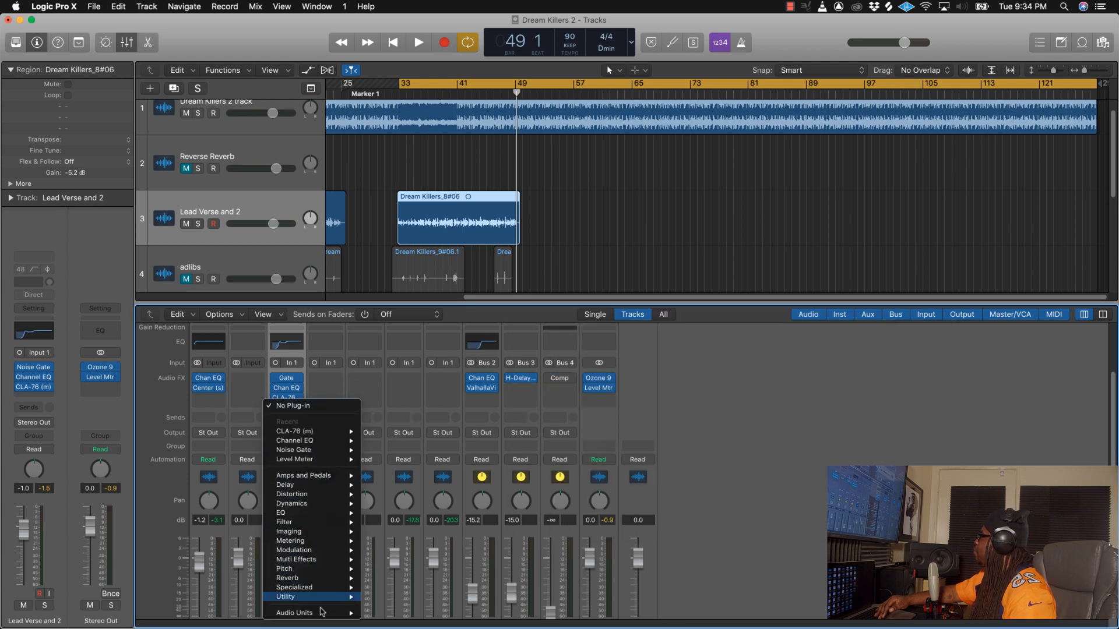
pyautogui.moveTo(321, 613)
pyautogui.moveTo(397, 592)
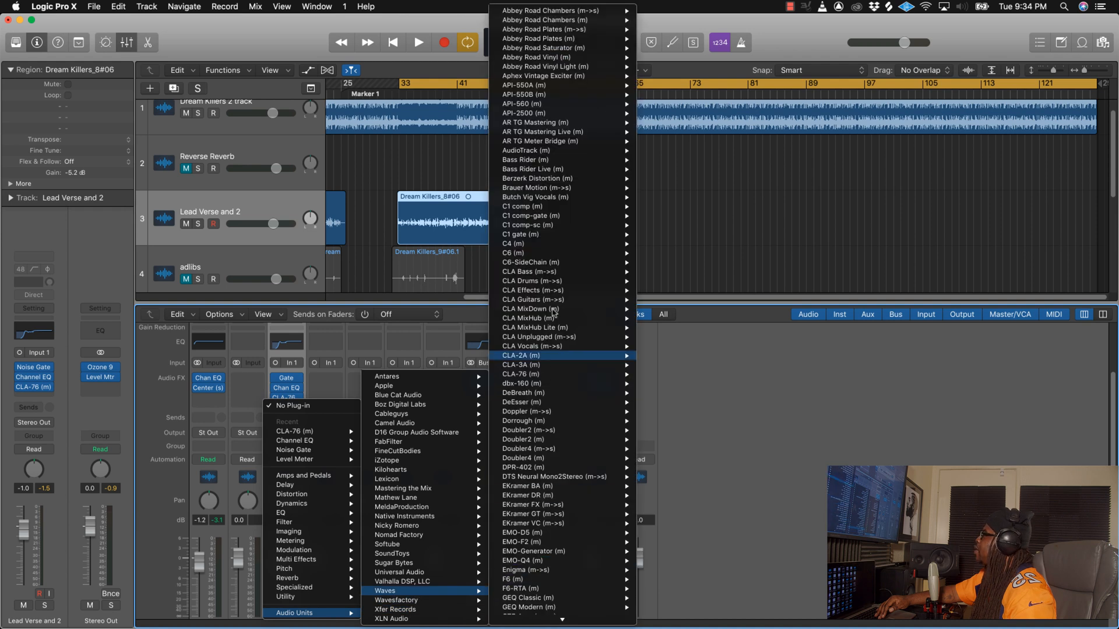
pyautogui.moveTo(547, 98)
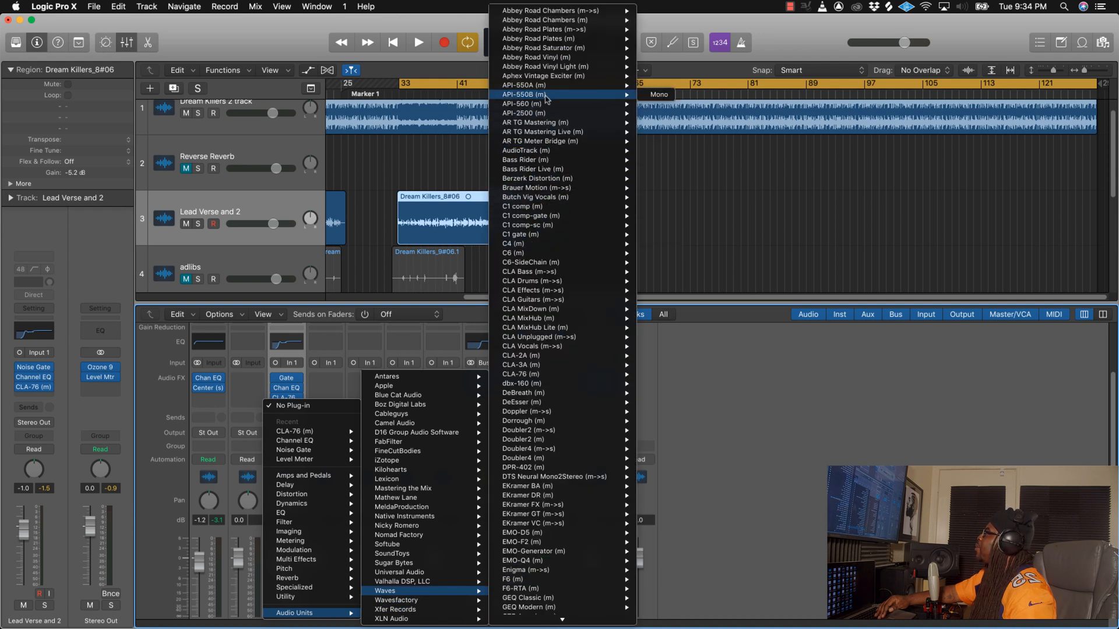
pyautogui.click(658, 94)
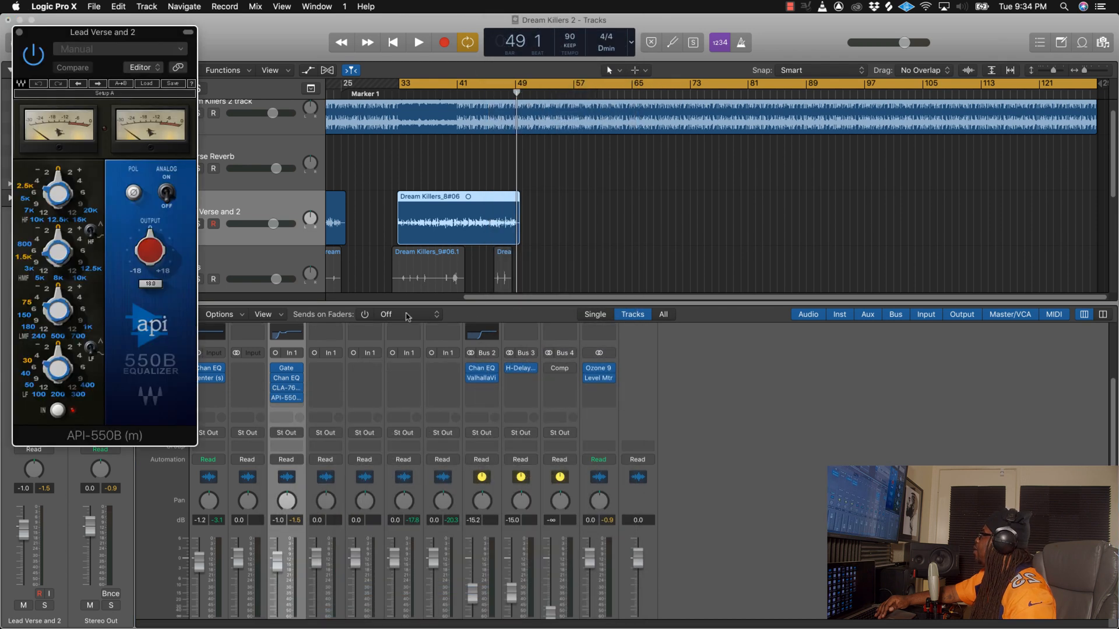
# Step: Boost the API-550B's high-frequency band to about +4 dB while the lead vocal plays
pyautogui.moveTo(128, 26); pyautogui.dragTo(621, 139)
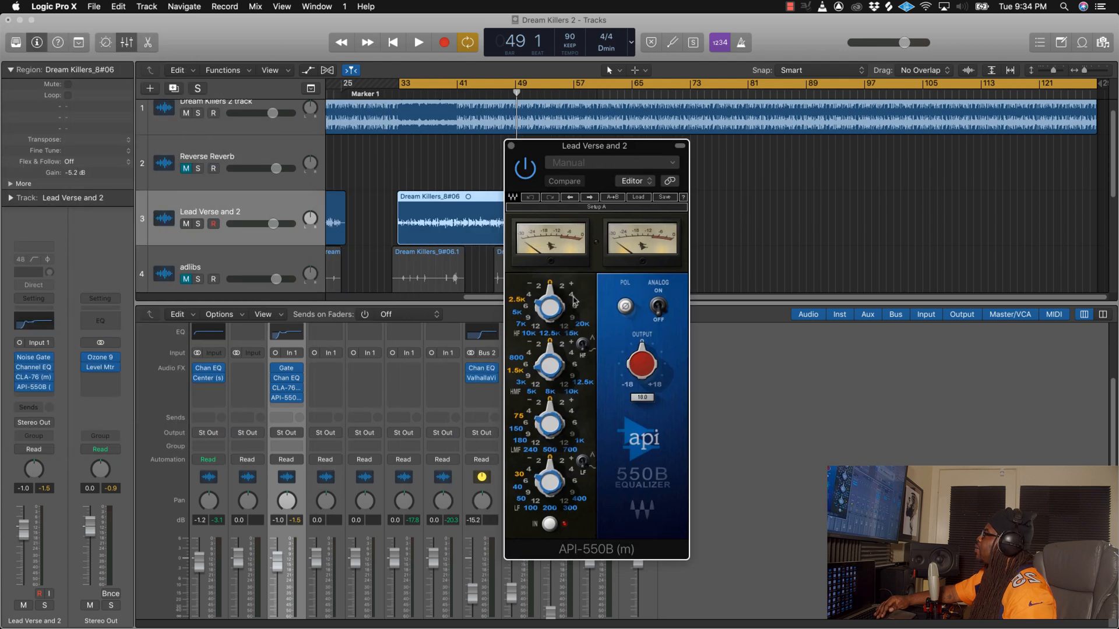
pyautogui.press('space')
pyautogui.scroll(1, 574, 301)
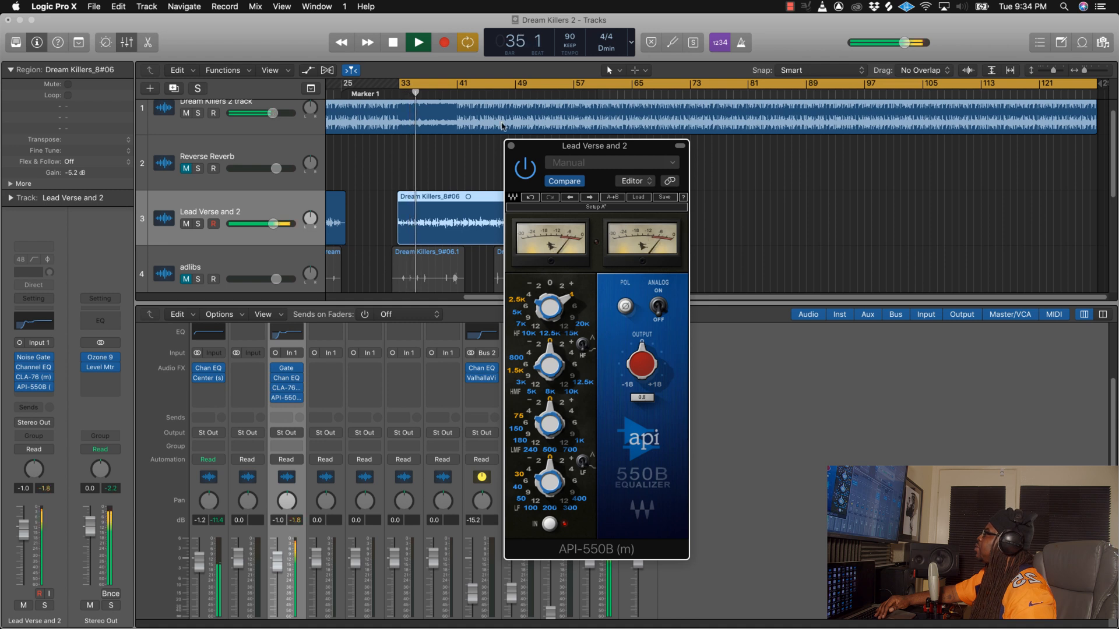
pyautogui.click(571, 295)
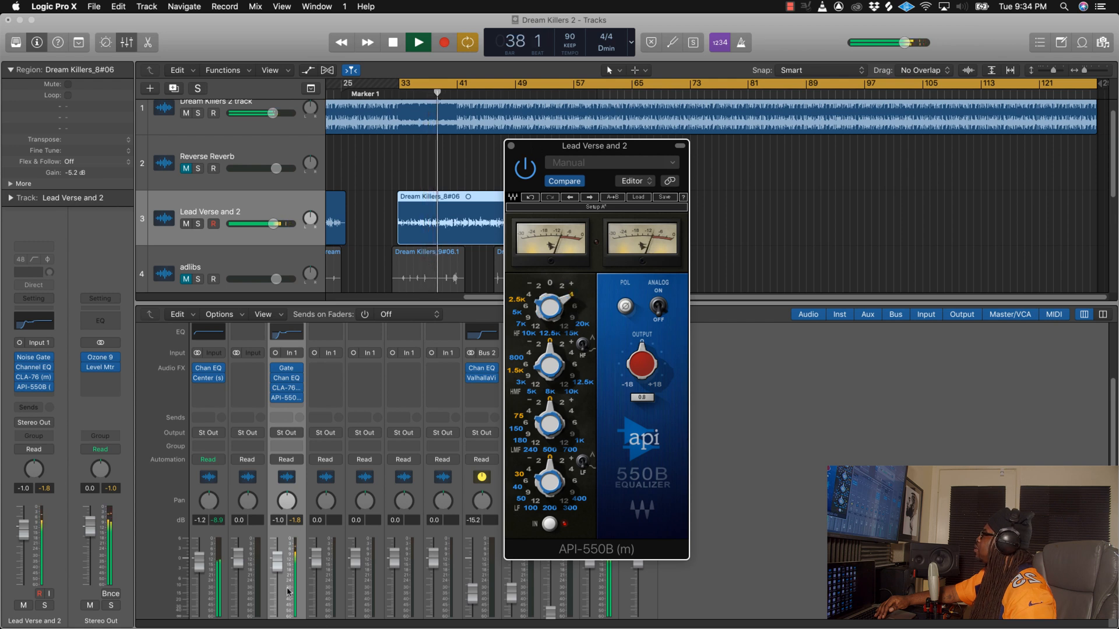
# Step: Lower the Lead Verse and 2 volume fader to -5.0 dB, stop playback and close the API-550B
pyautogui.moveTo(277, 561); pyautogui.dragTo(282, 598)
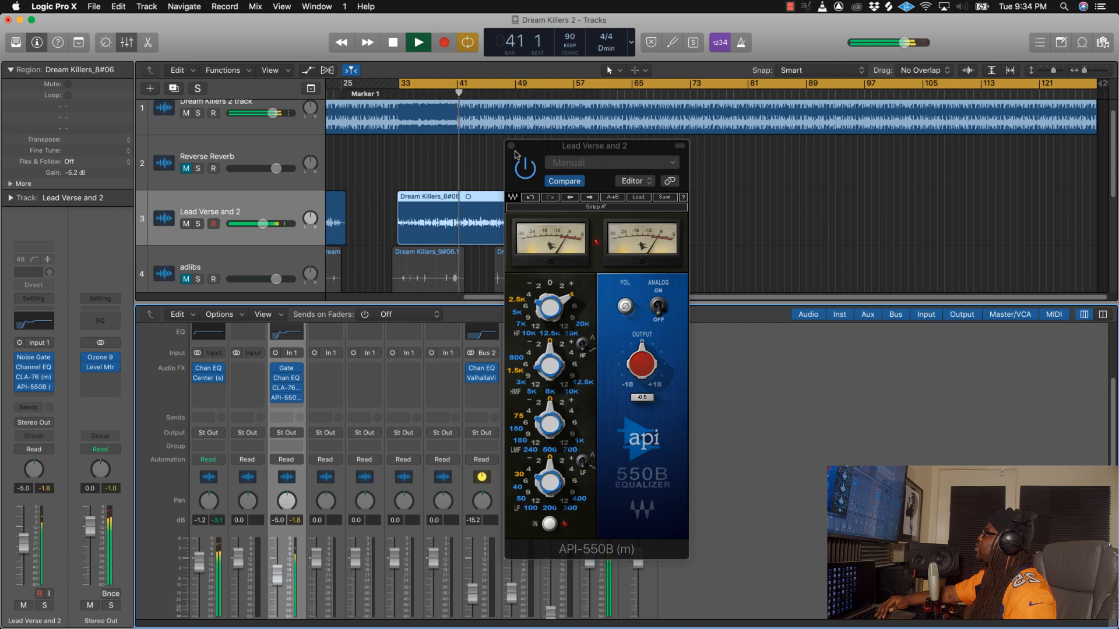
pyautogui.press('space')
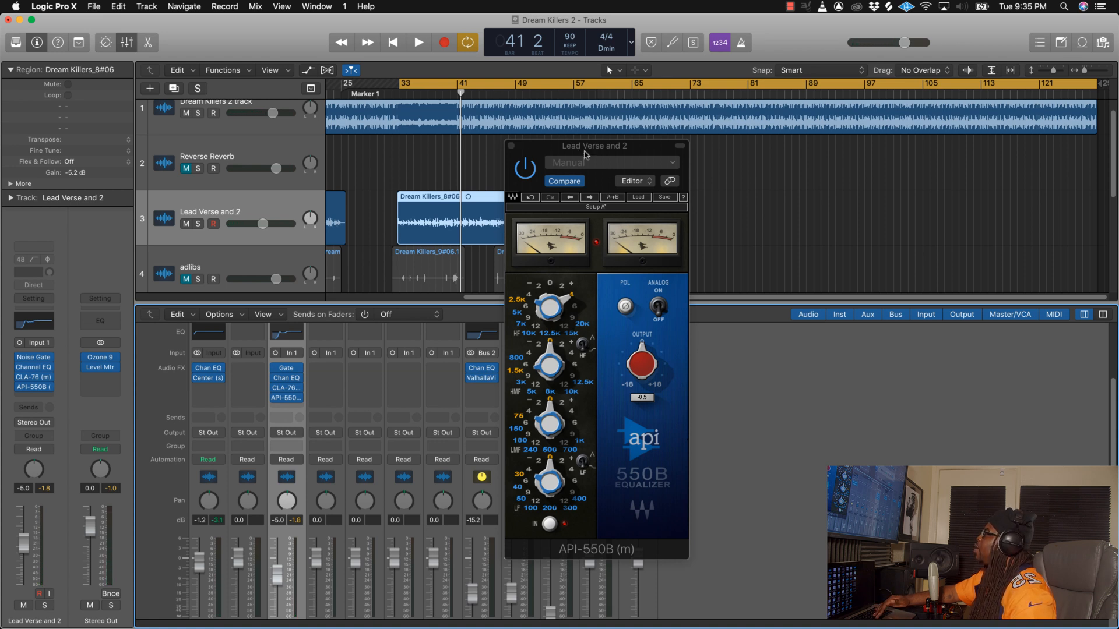
pyautogui.moveTo(584, 153); pyautogui.dragTo(637, 165)
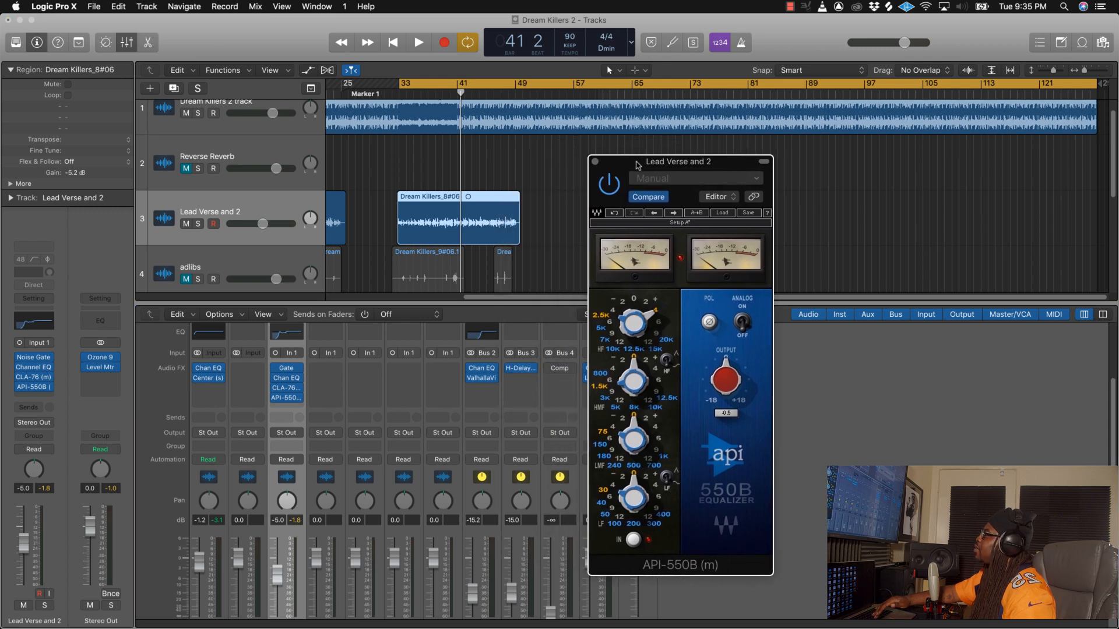
pyautogui.click(595, 162)
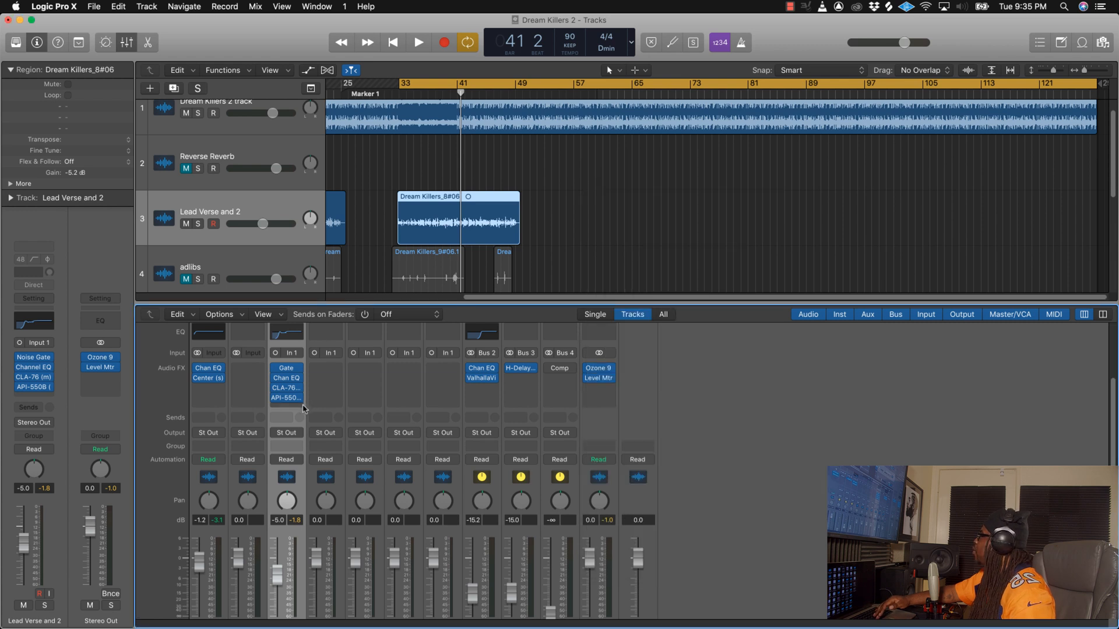
# Step: Insert a mono Waves DeEsser after the API-550B on Lead Verse and 2 and load its Male Ess preset
pyautogui.click(299, 408)
pyautogui.moveTo(315, 612)
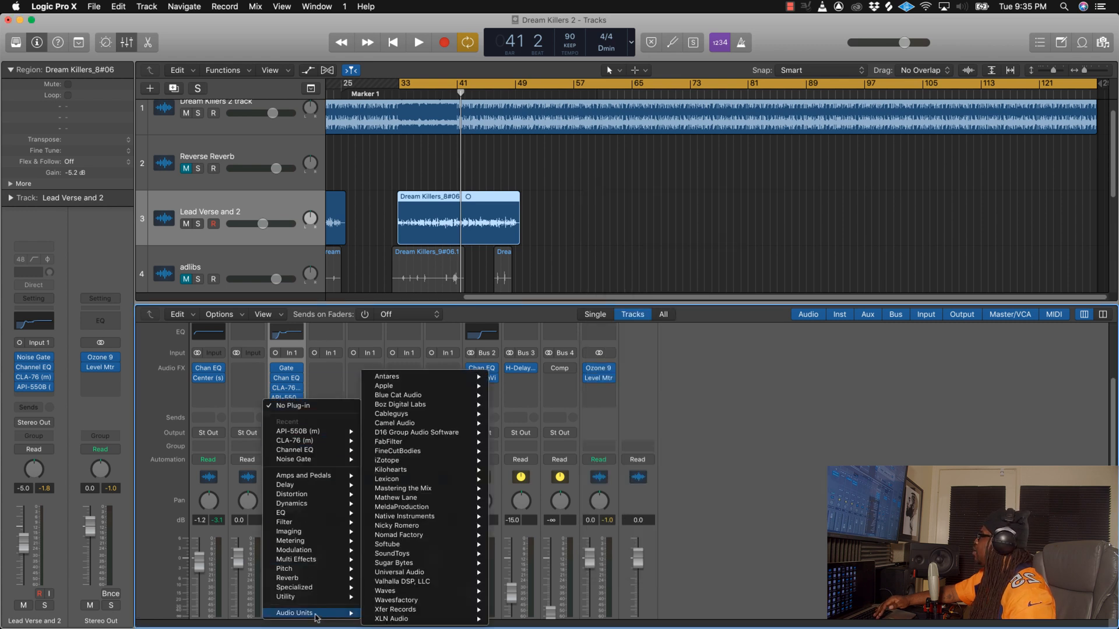
pyautogui.moveTo(401, 590)
pyautogui.moveTo(548, 415)
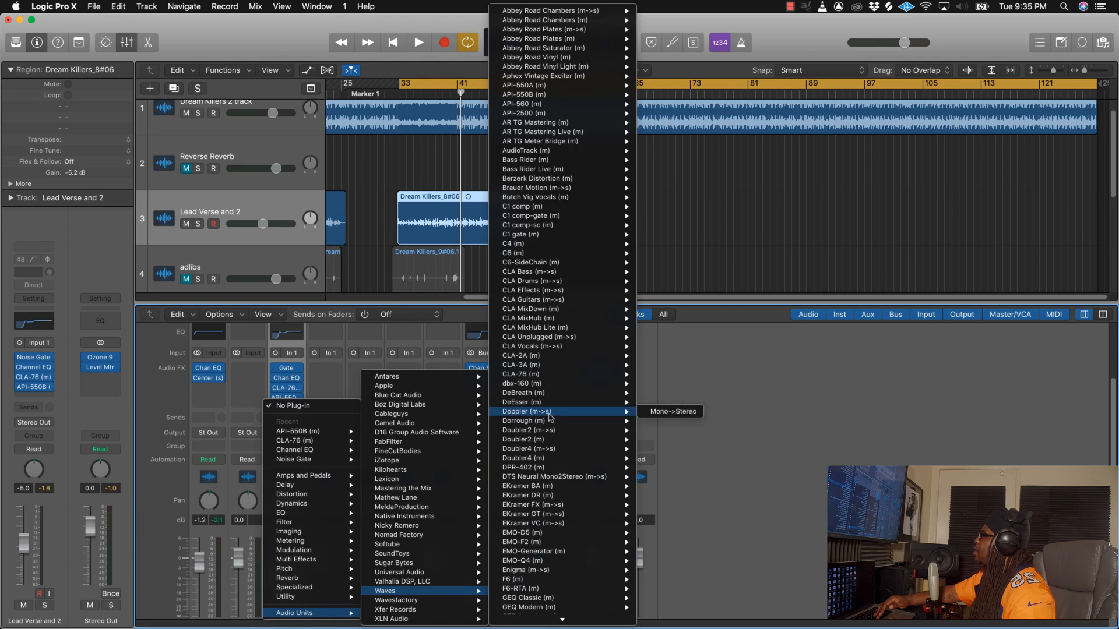
pyautogui.click(660, 402)
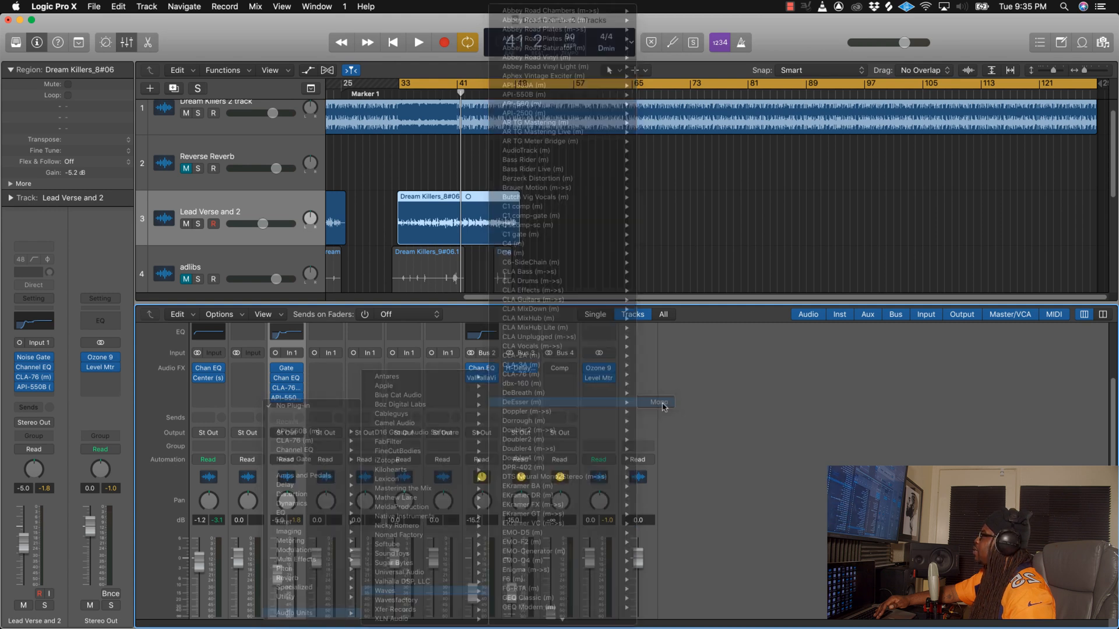
pyautogui.moveTo(133, 33); pyautogui.dragTo(488, 261)
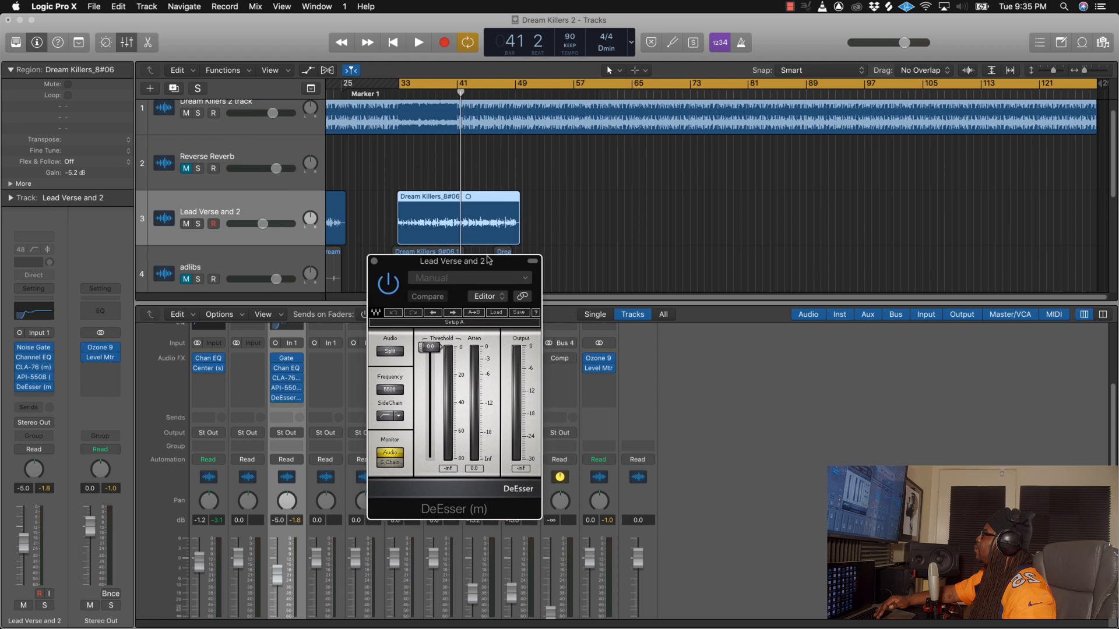
pyautogui.click(502, 316)
pyautogui.click(517, 393)
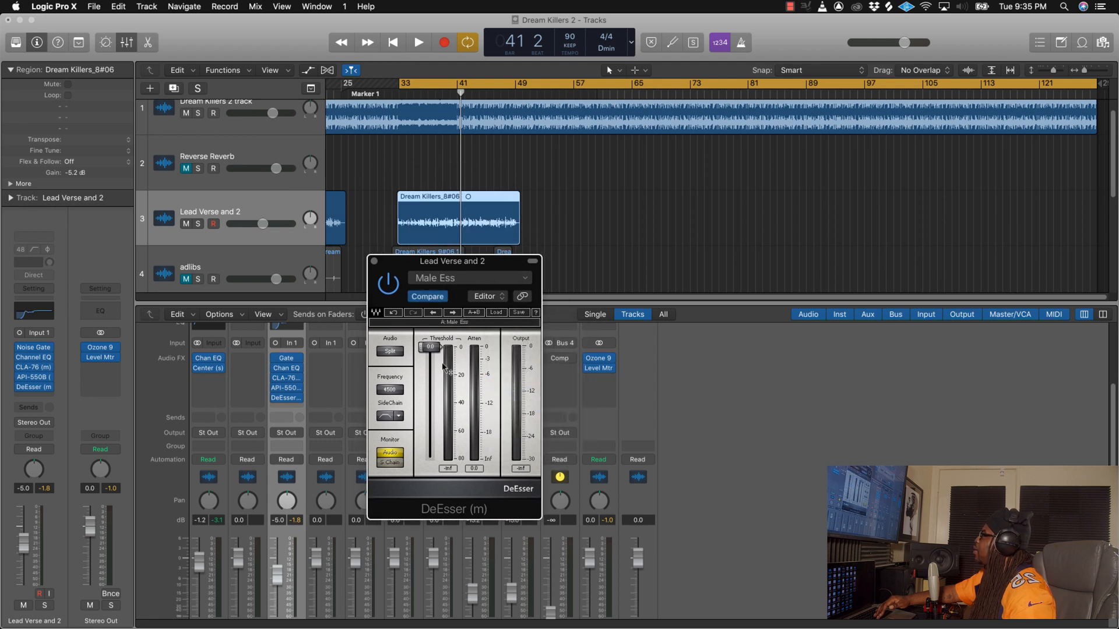
# Step: Play the vocal through the DeEsser, briefly audition its sidechain signal, and return monitoring to Audio
pyautogui.press('space')
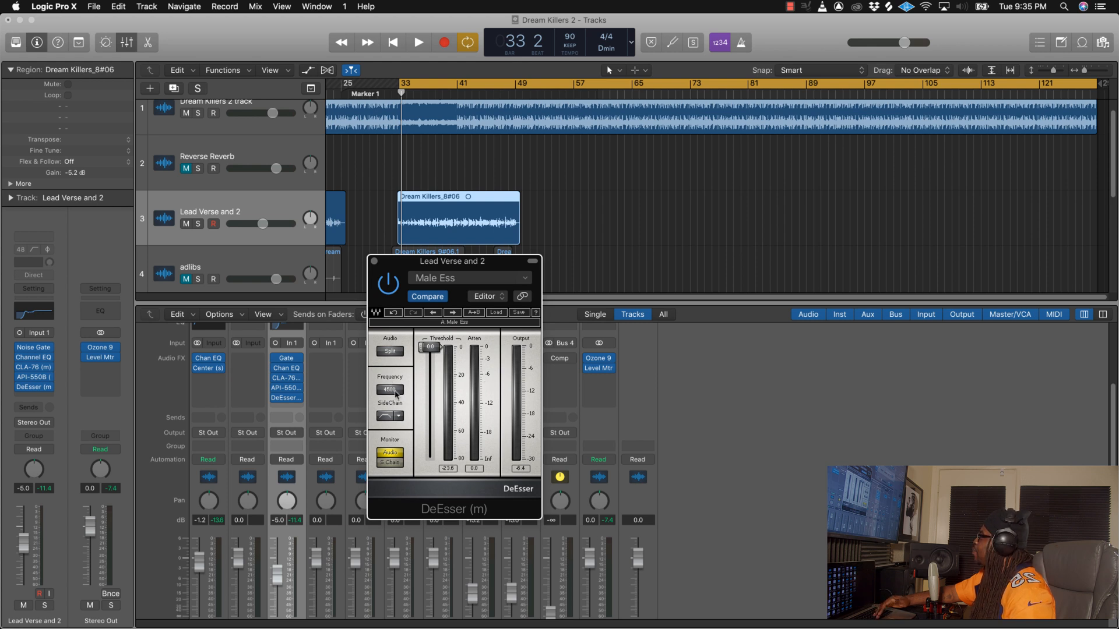
pyautogui.click(392, 462)
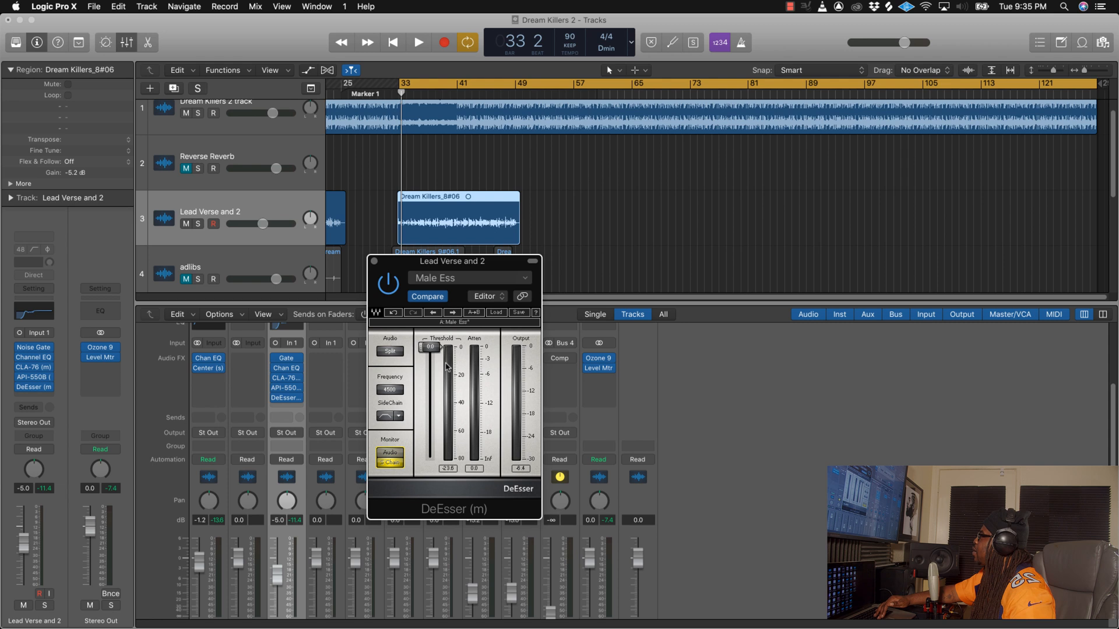
pyautogui.press('space')
pyautogui.press('space')
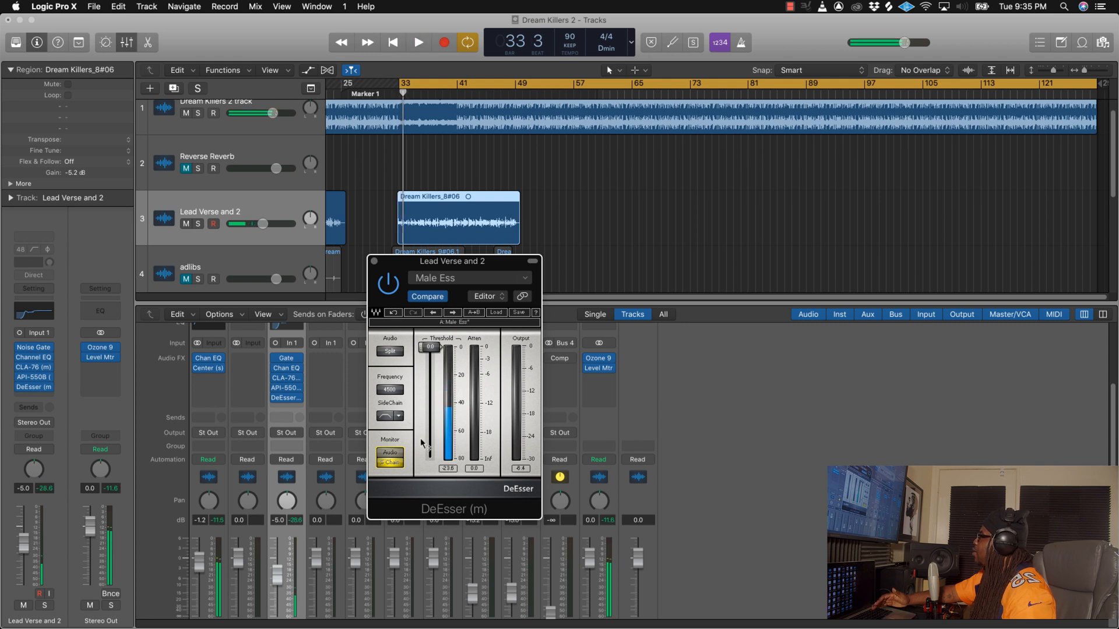
pyautogui.click(390, 453)
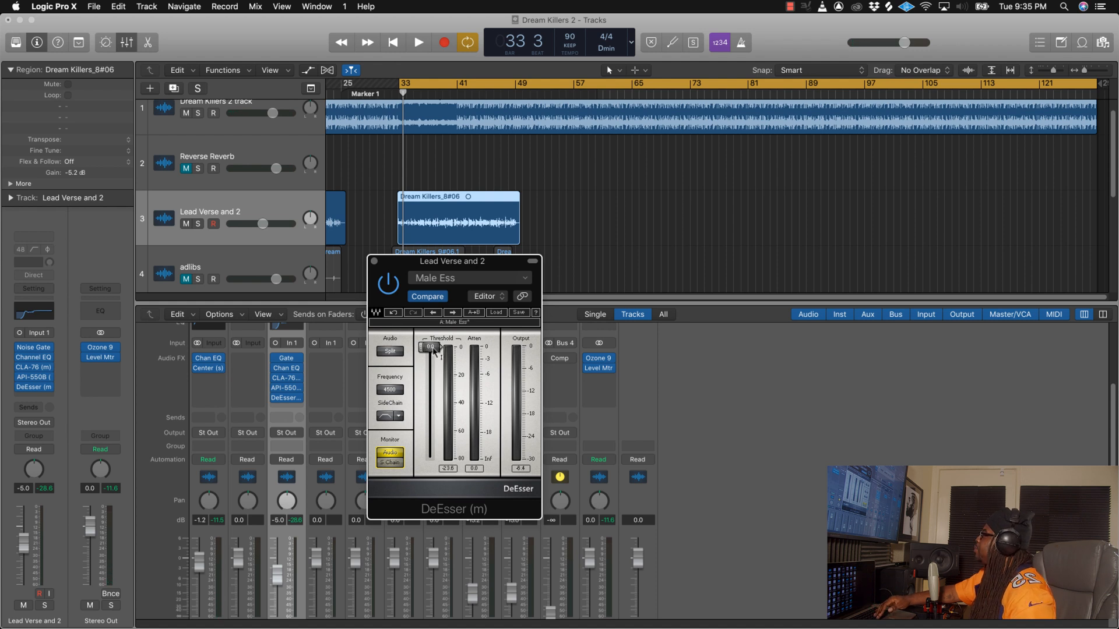
# Step: Lower the DeEsser threshold to about -32 during playback, then stop and close the plug-in
pyautogui.press('space')
pyautogui.moveTo(430, 347); pyautogui.dragTo(431, 395)
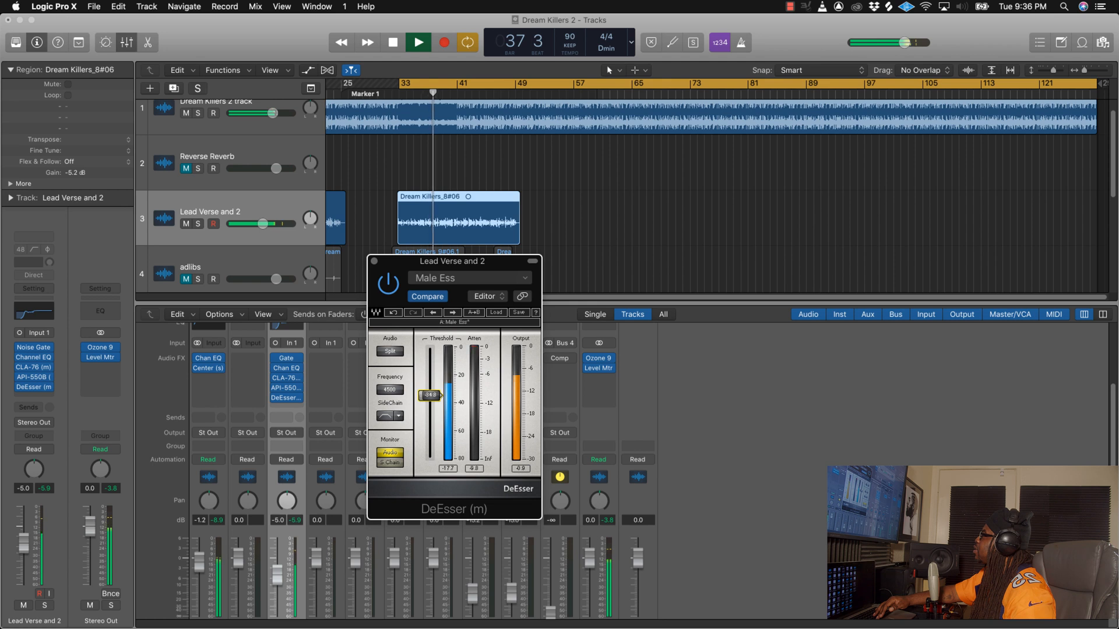
pyautogui.moveTo(430, 395); pyautogui.dragTo(430, 392)
pyautogui.press('space')
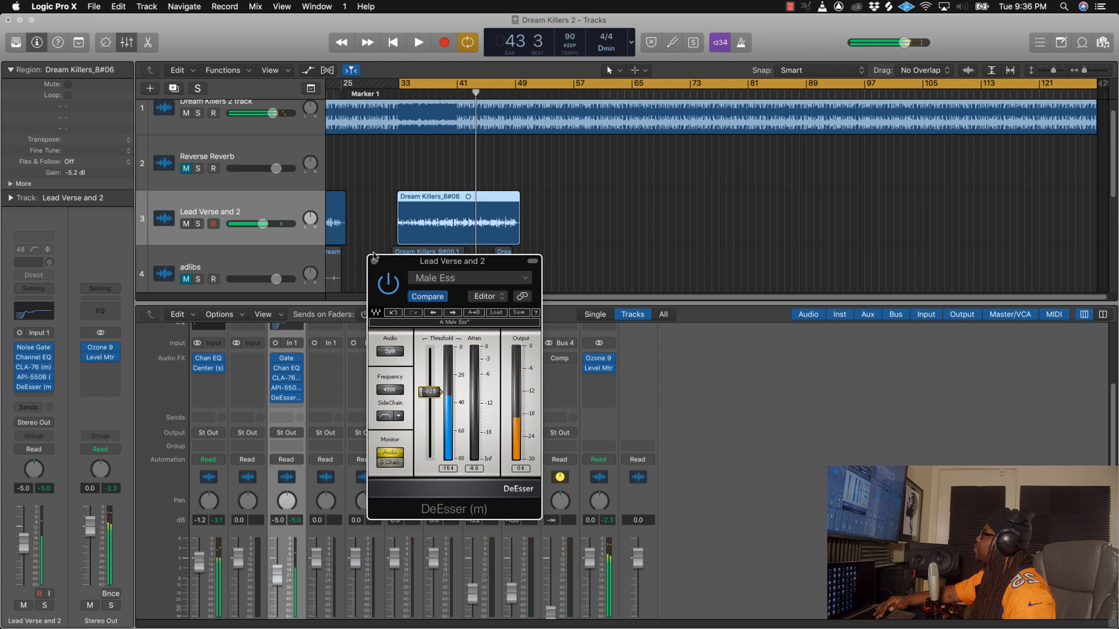
pyautogui.click(374, 261)
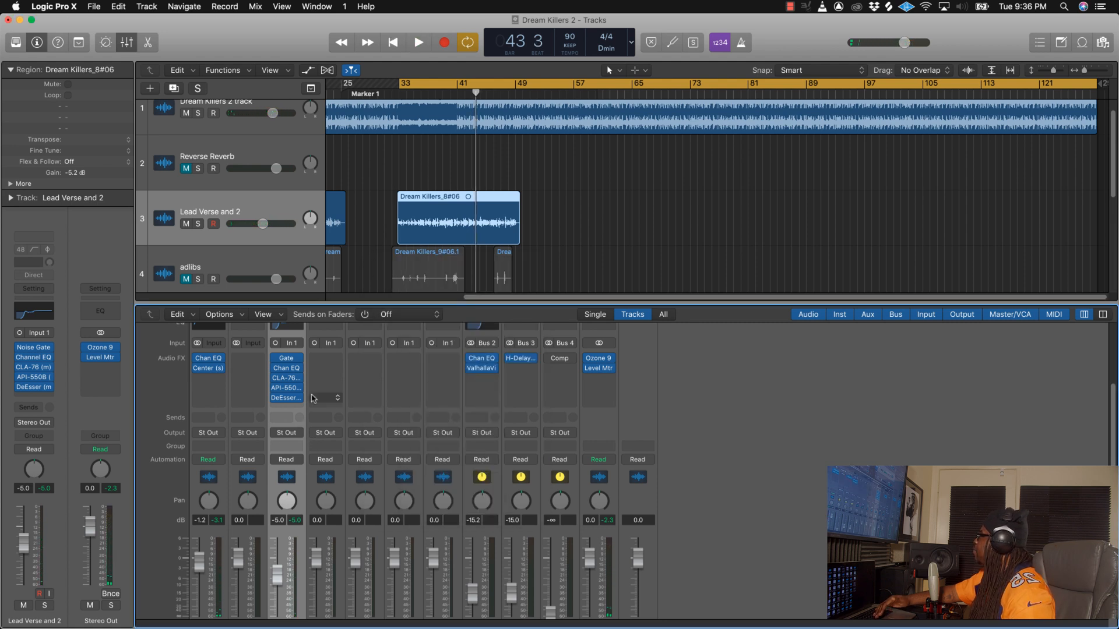
# Step: Add a send from Lead Verse and 2 to Bus 2 (REVERB) at 0.0 dB
pyautogui.moveTo(302, 402)
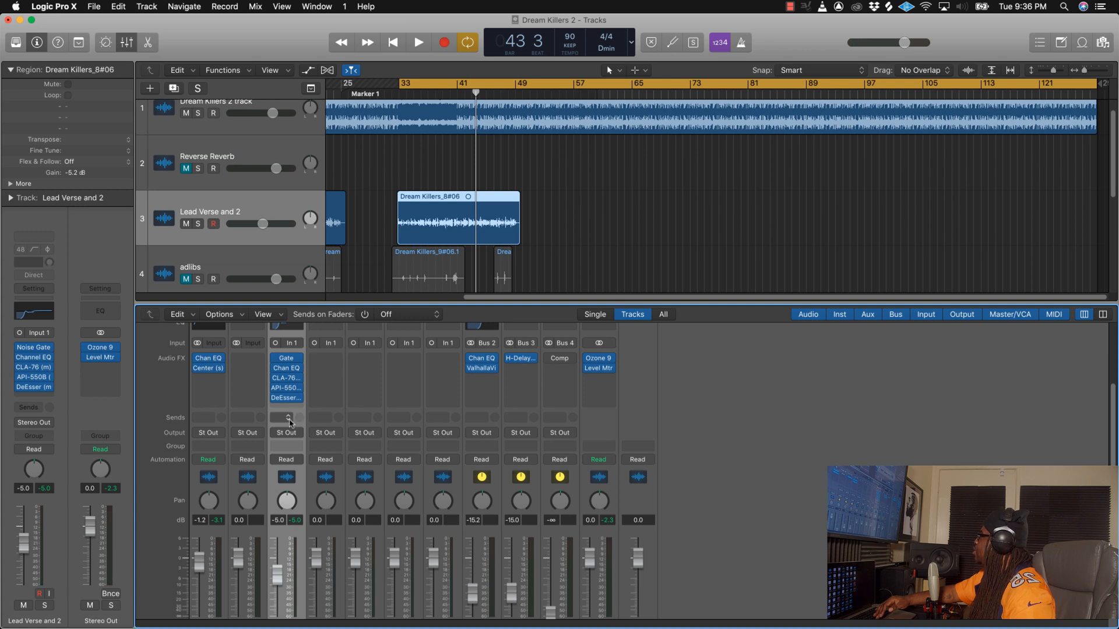
pyautogui.click(288, 420)
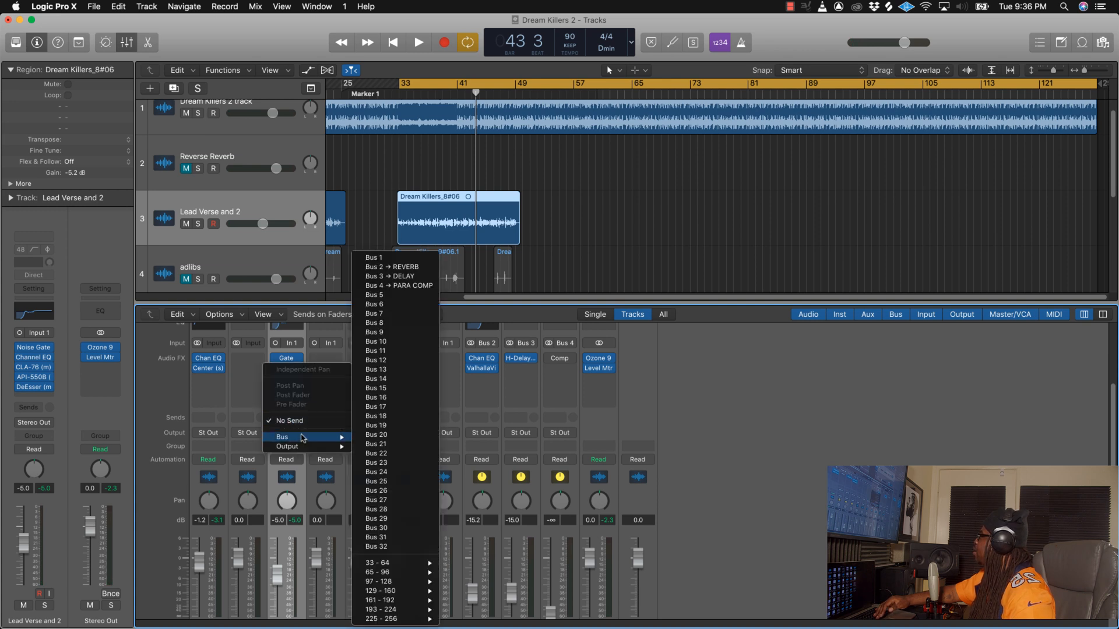
pyautogui.moveTo(301, 438)
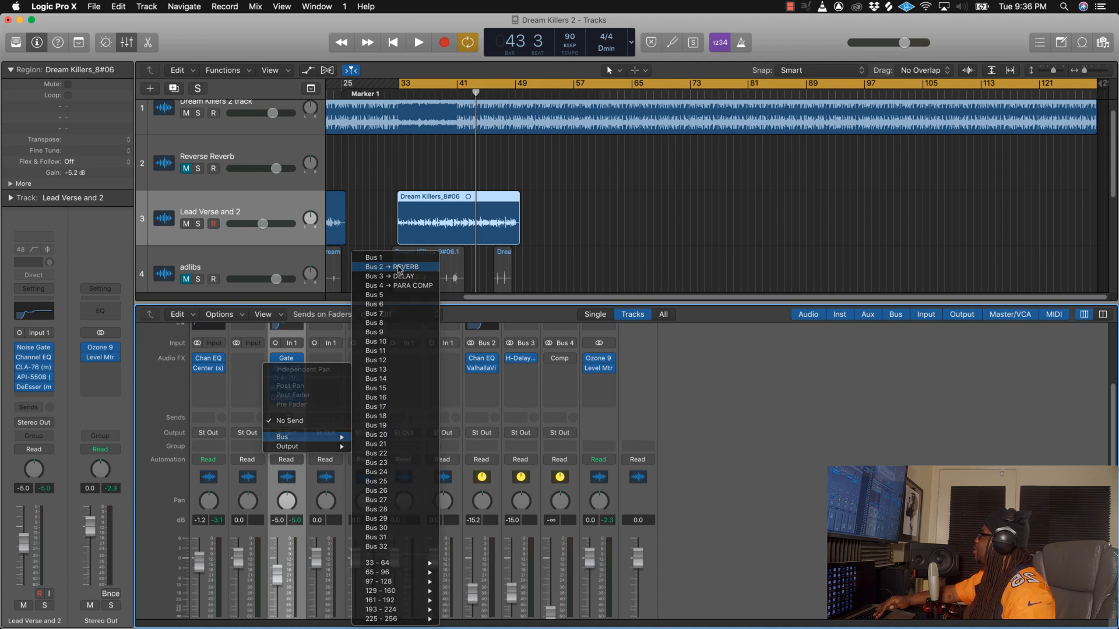
pyautogui.click(400, 268)
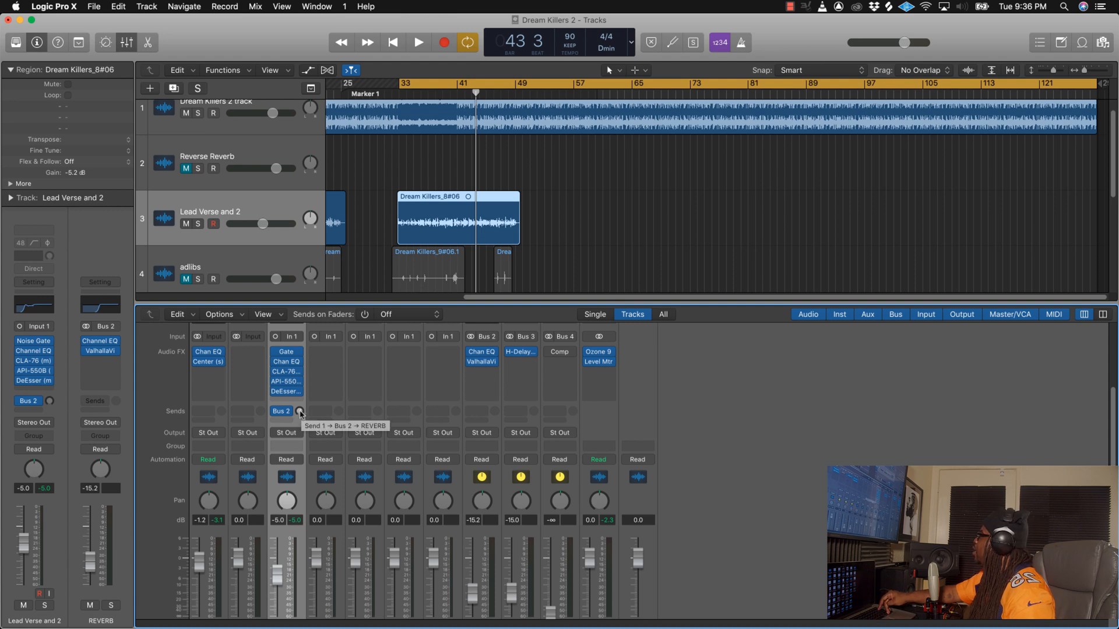
pyautogui.keyDown('alt'); pyautogui.click(300, 413); pyautogui.keyUp('alt')
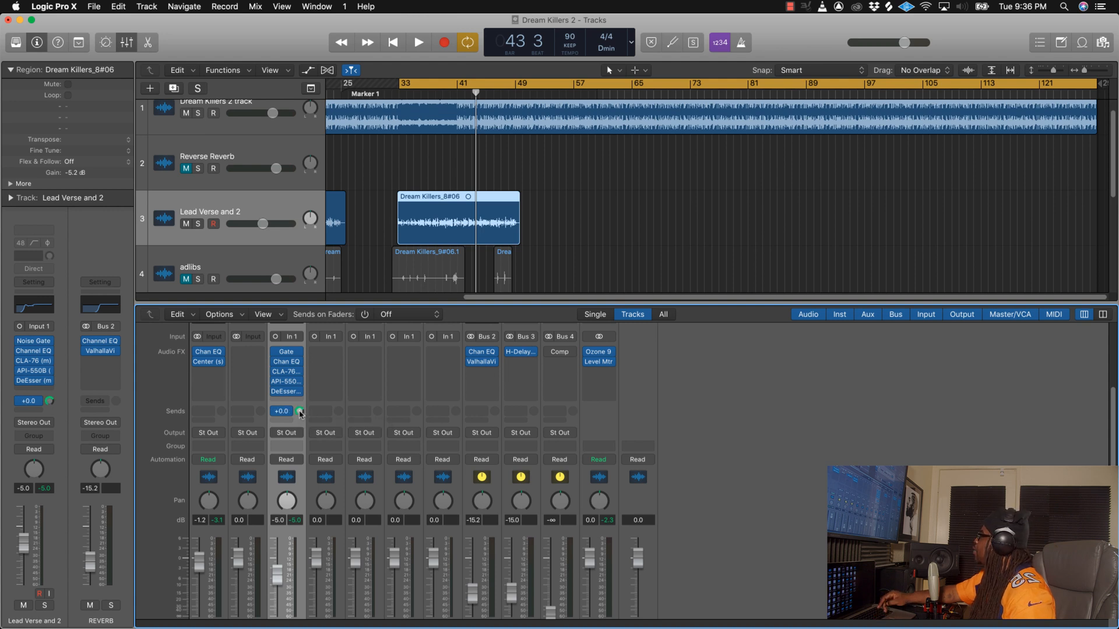
# Step: Lower the REVERB bus fader to -20.0 dB and play back the vocal with the reverb
pyautogui.scroll(-3, 503, 484)
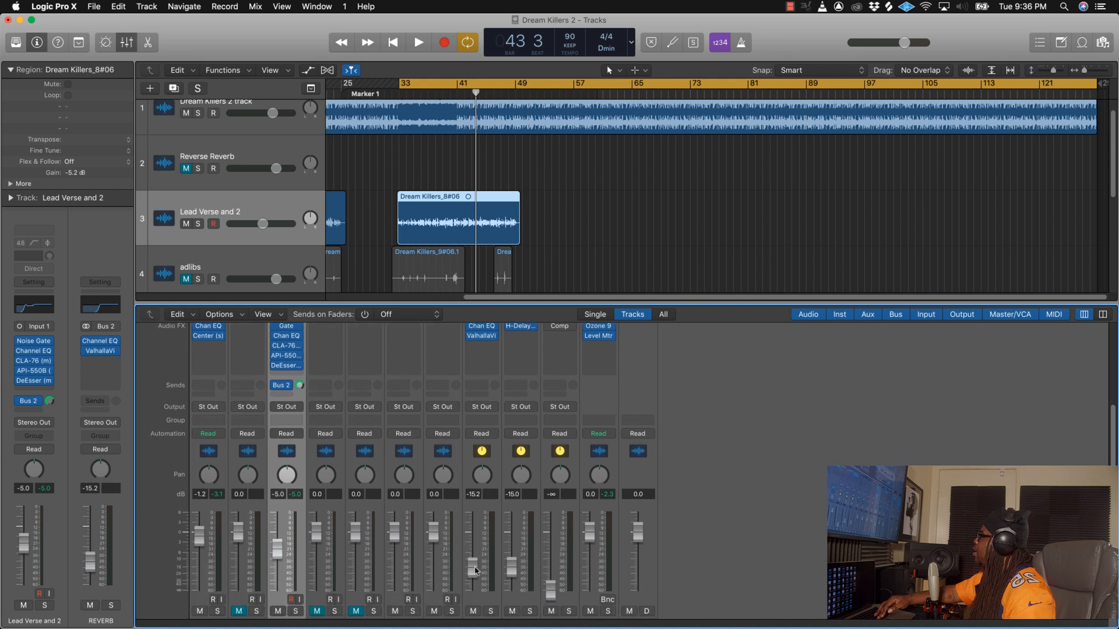
pyautogui.moveTo(475, 570)
pyautogui.mouseDown()
pyautogui.moveTo(477, 591)
pyautogui.moveTo(475, 569)
pyautogui.mouseUp()
pyautogui.press('space')
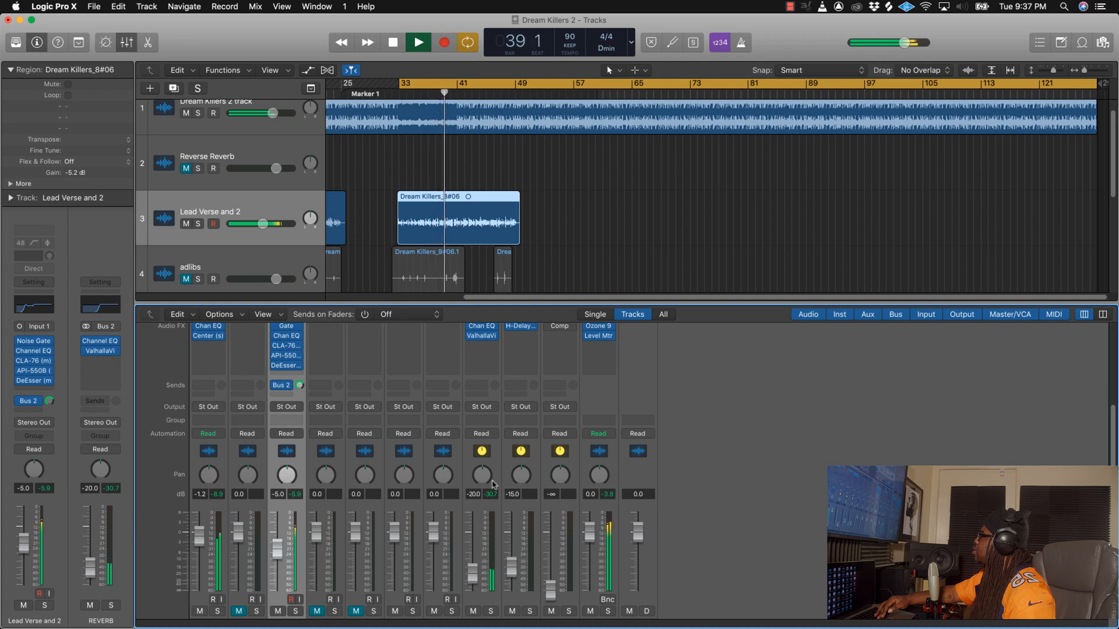
pyautogui.press('space')
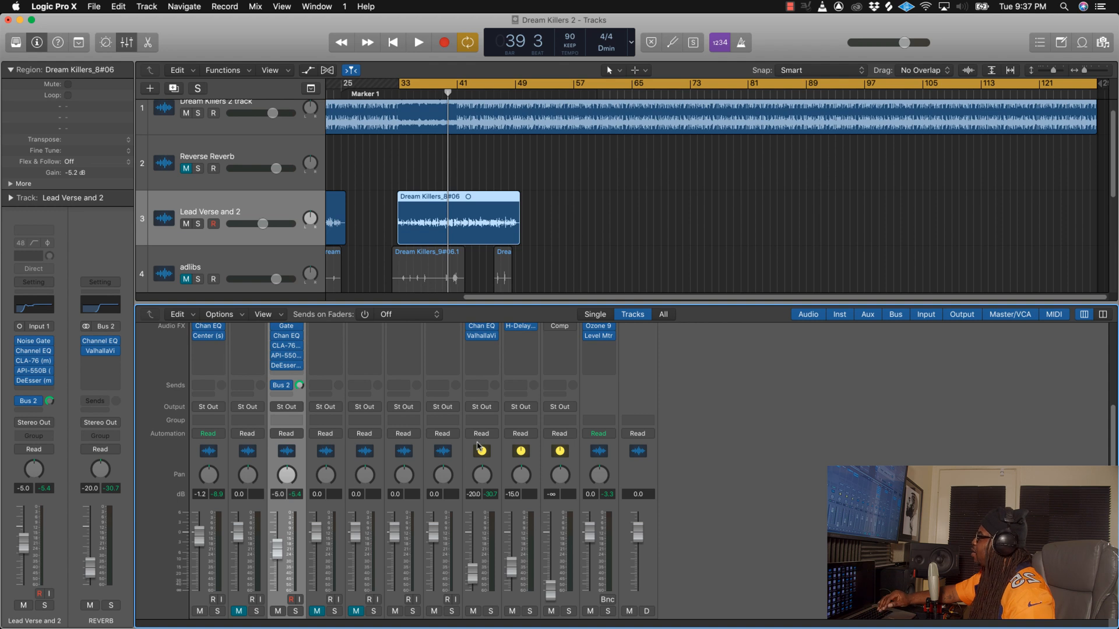
# Step: In the REVERB bus's ValhallaVintageVerb, set the predelay to 10.07 ms and the EQ low cut to 510 Hz
pyautogui.scroll(3, 478, 466)
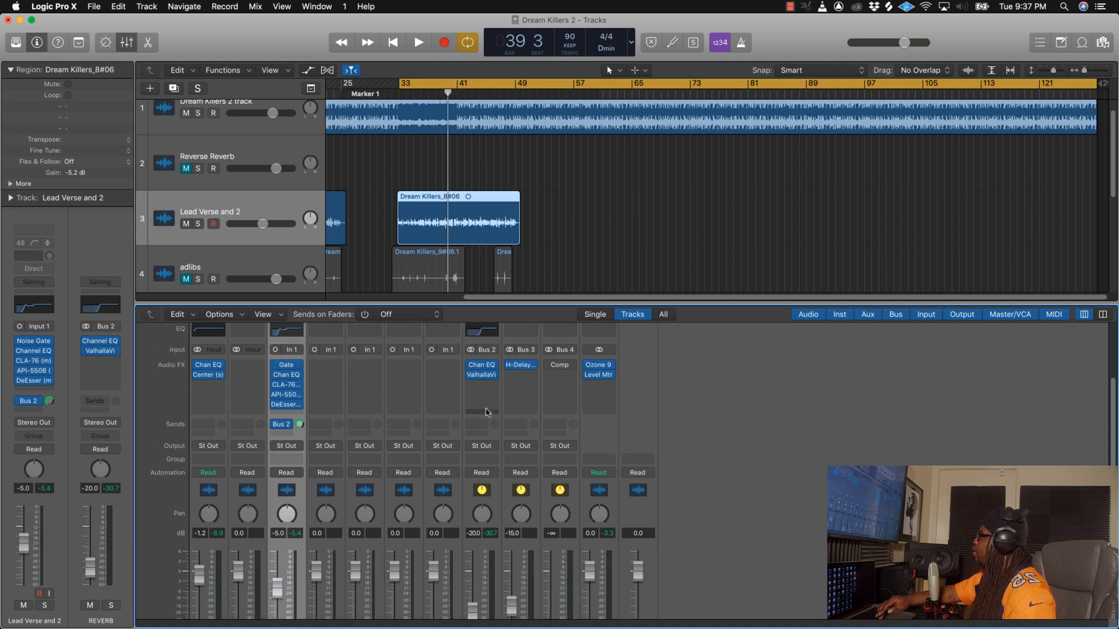
pyautogui.click(483, 376)
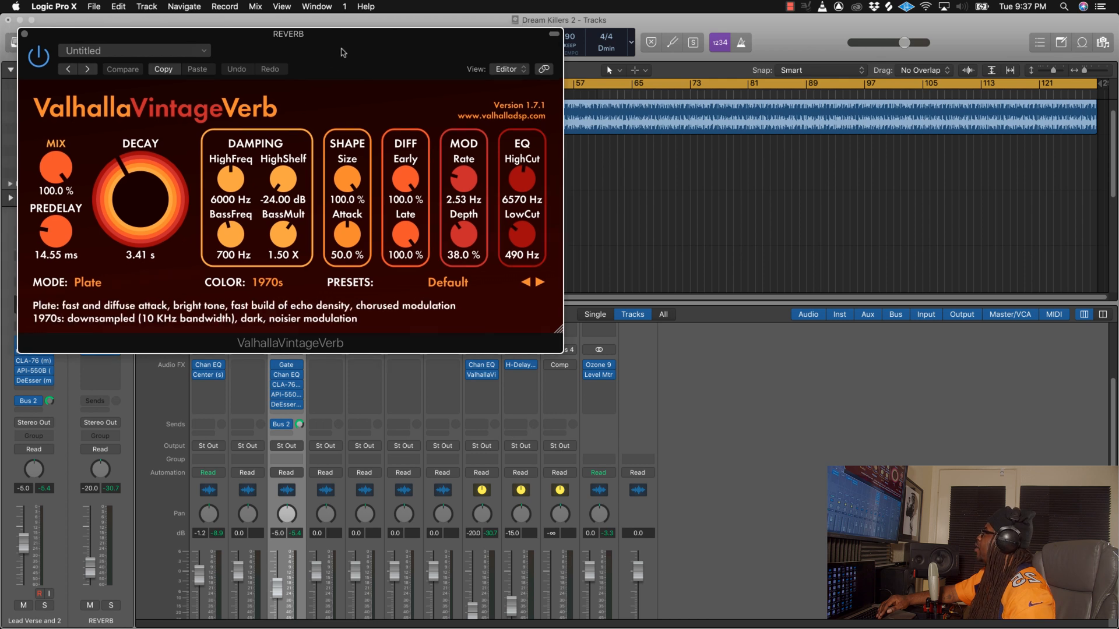
pyautogui.moveTo(330, 36); pyautogui.dragTo(508, 123)
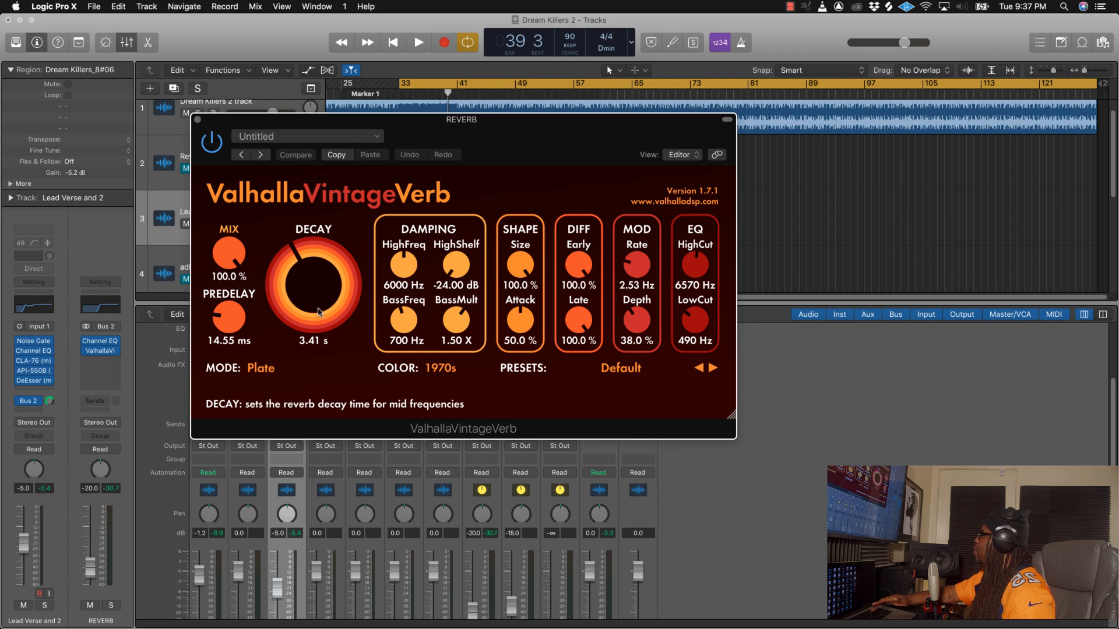
pyautogui.moveTo(458, 125); pyautogui.dragTo(427, 153)
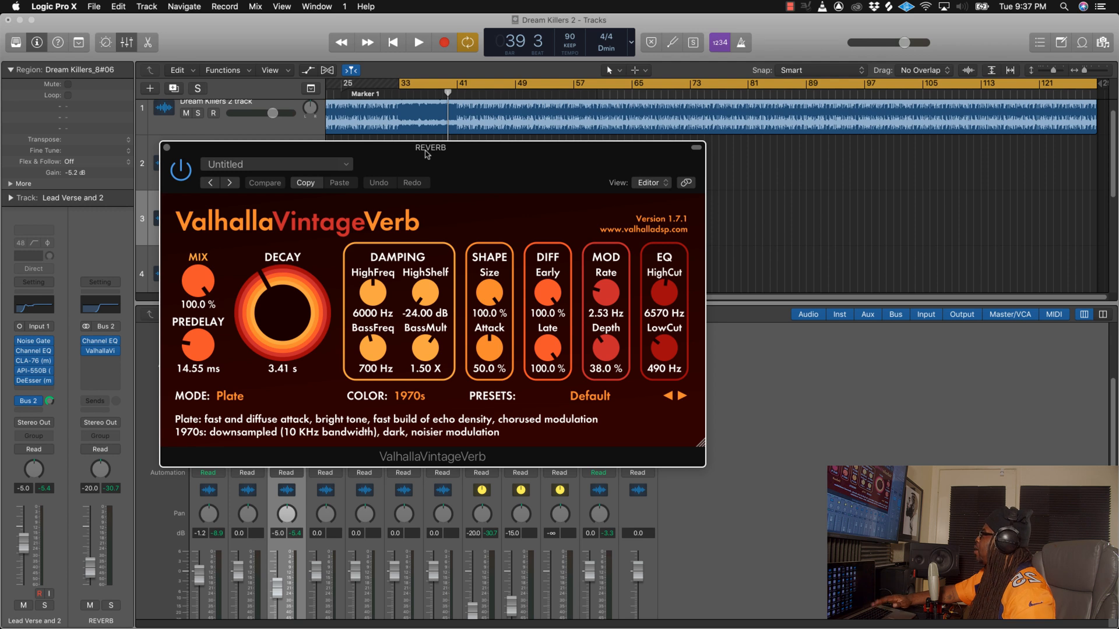
pyautogui.moveTo(428, 155); pyautogui.dragTo(532, 162)
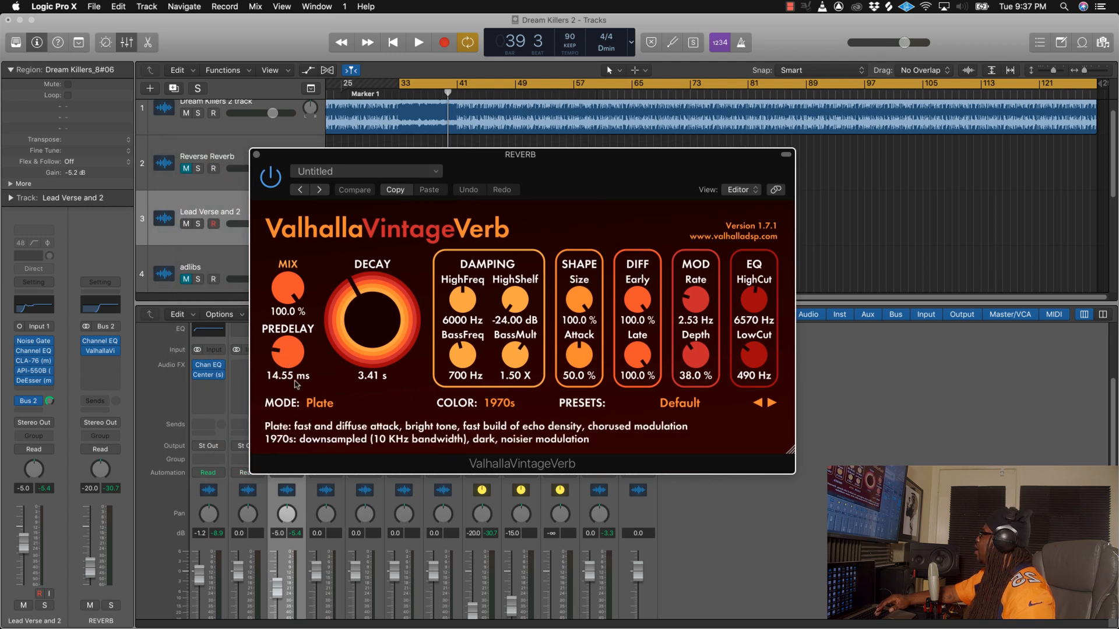
pyautogui.click(280, 352)
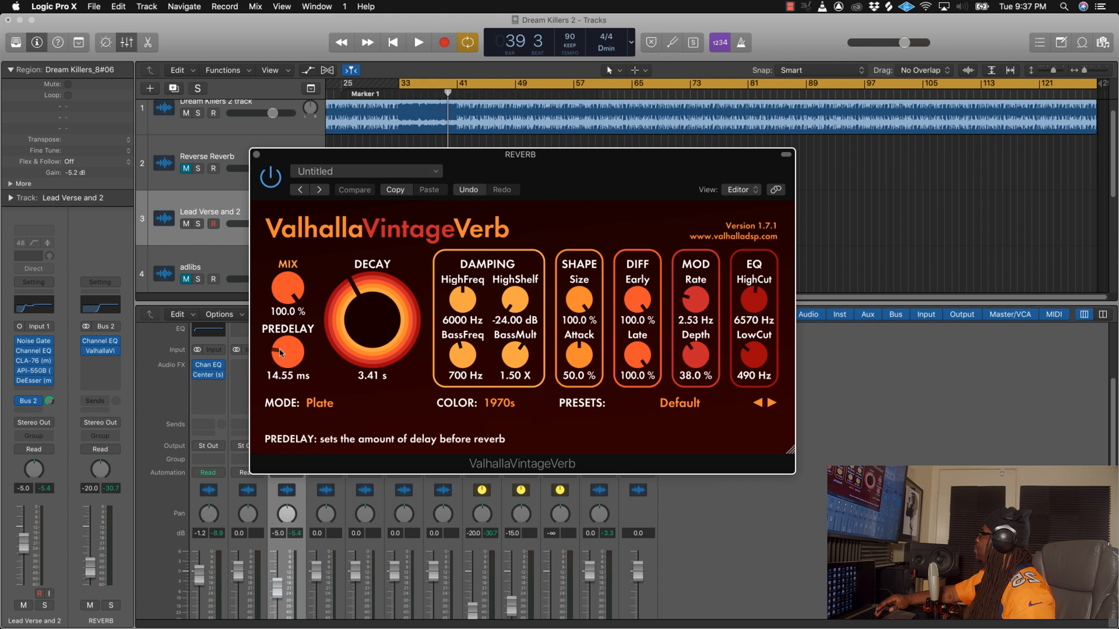
pyautogui.moveTo(280, 352); pyautogui.dragTo(280, 354)
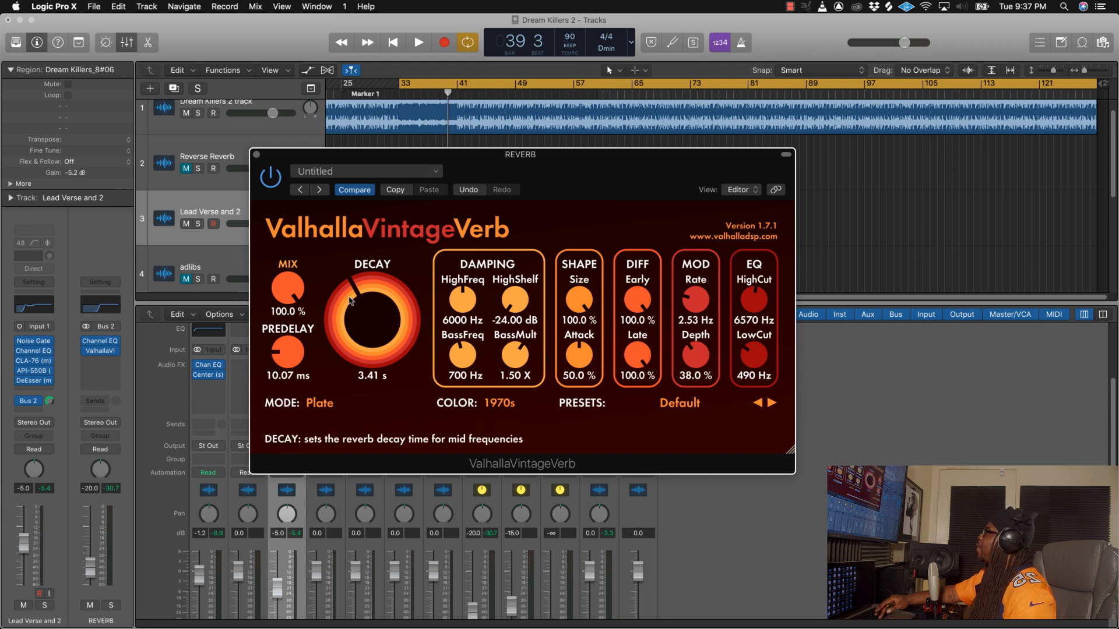
pyautogui.moveTo(759, 359); pyautogui.dragTo(758, 358)
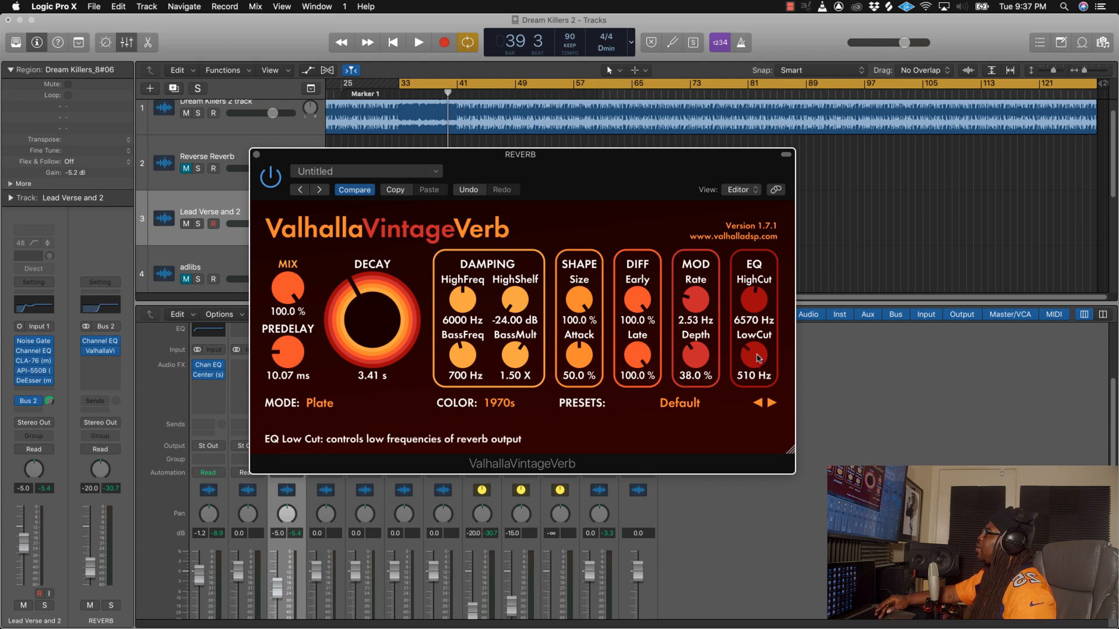
# Step: Close the reverb plug-in and review the REVERB bus's Channel EQ low-cut curve, then close the EQ
pyautogui.click(255, 156)
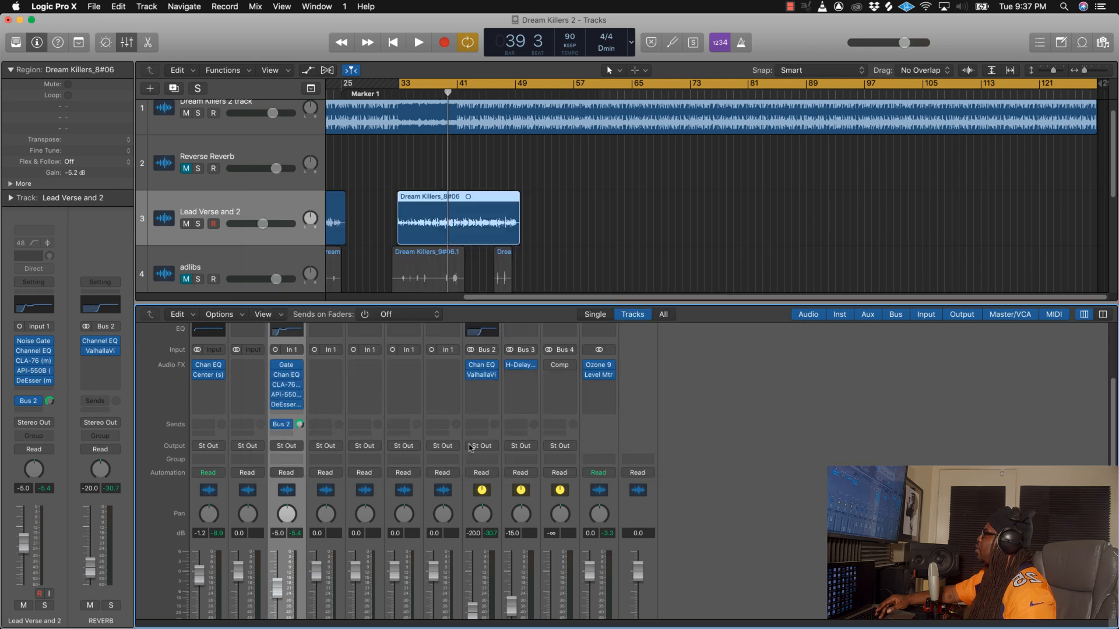
pyautogui.click(482, 332)
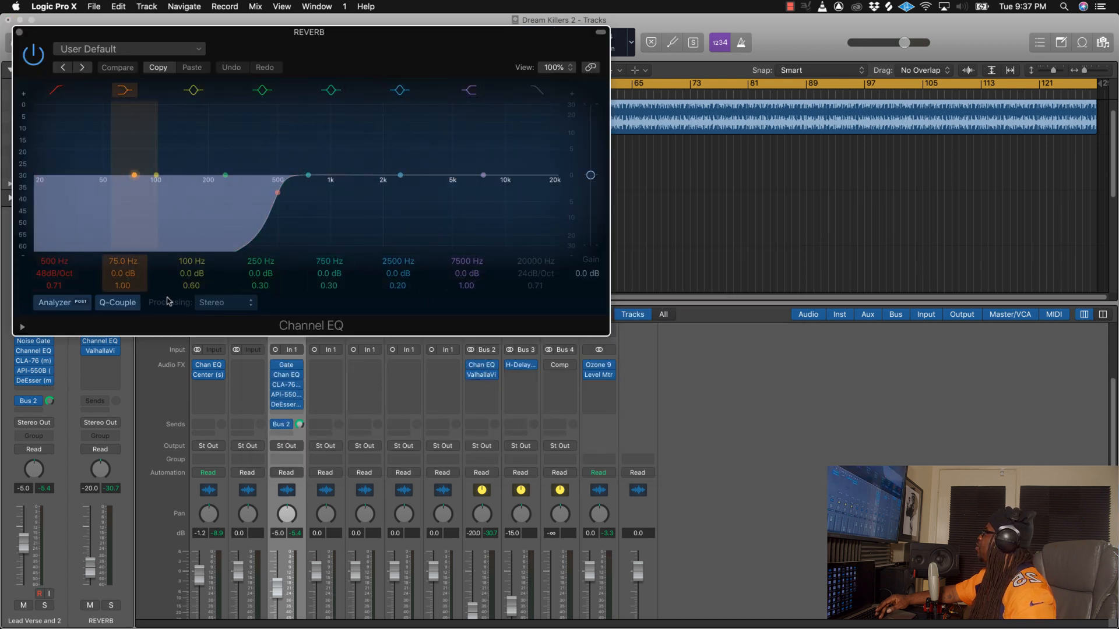
pyautogui.click(19, 33)
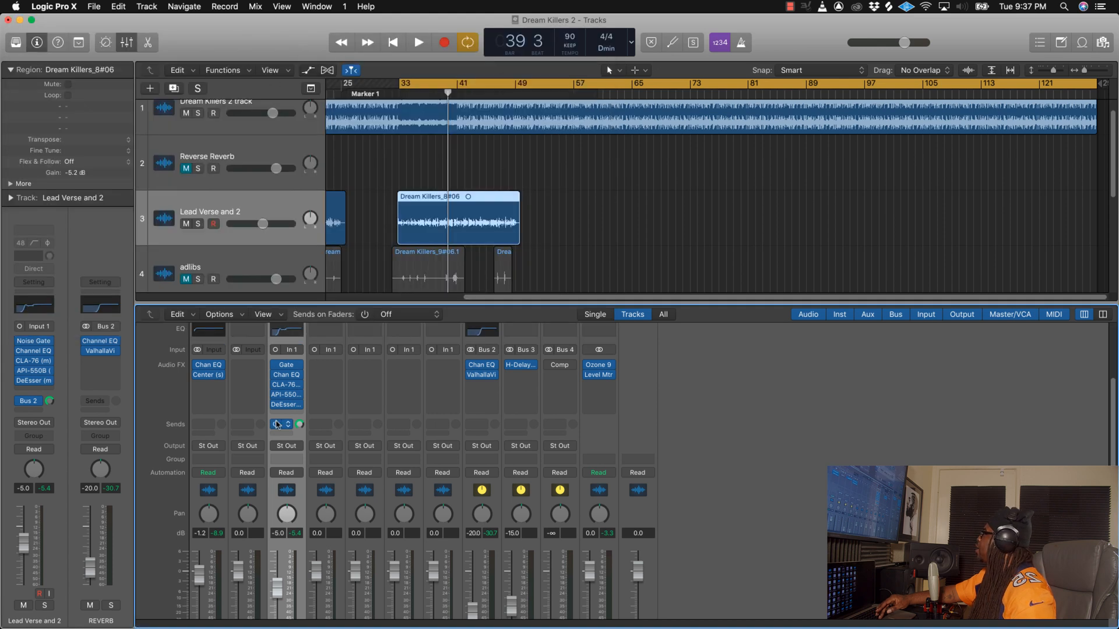
# Step: Play back the lead vocal over the beat to hear the reverb, then stop playback
pyautogui.press('space')
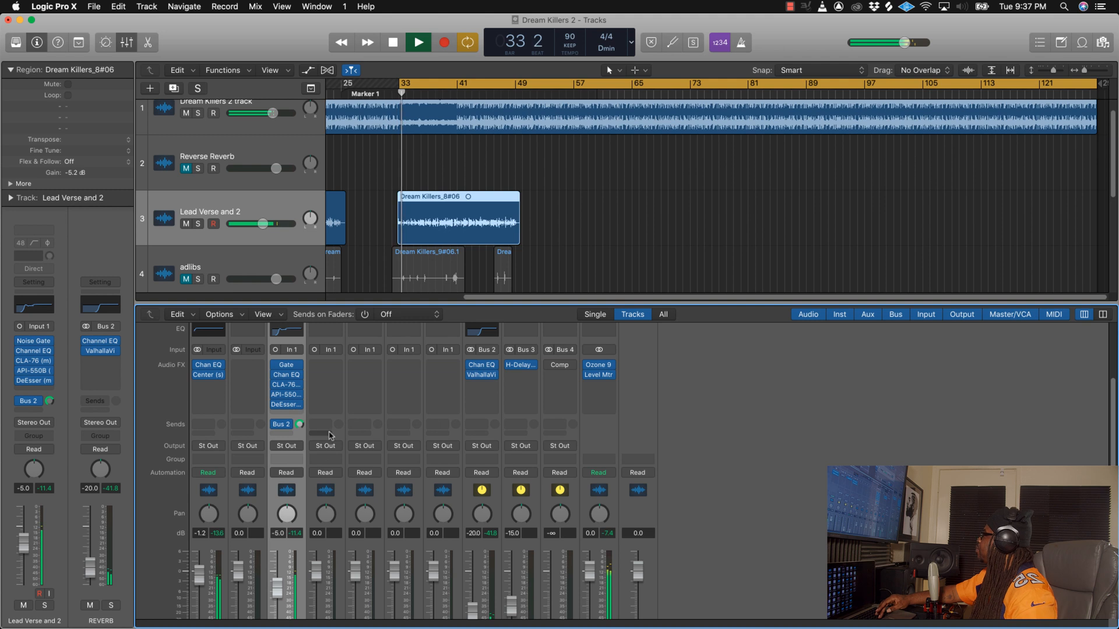
pyautogui.scroll(-2, 326, 443)
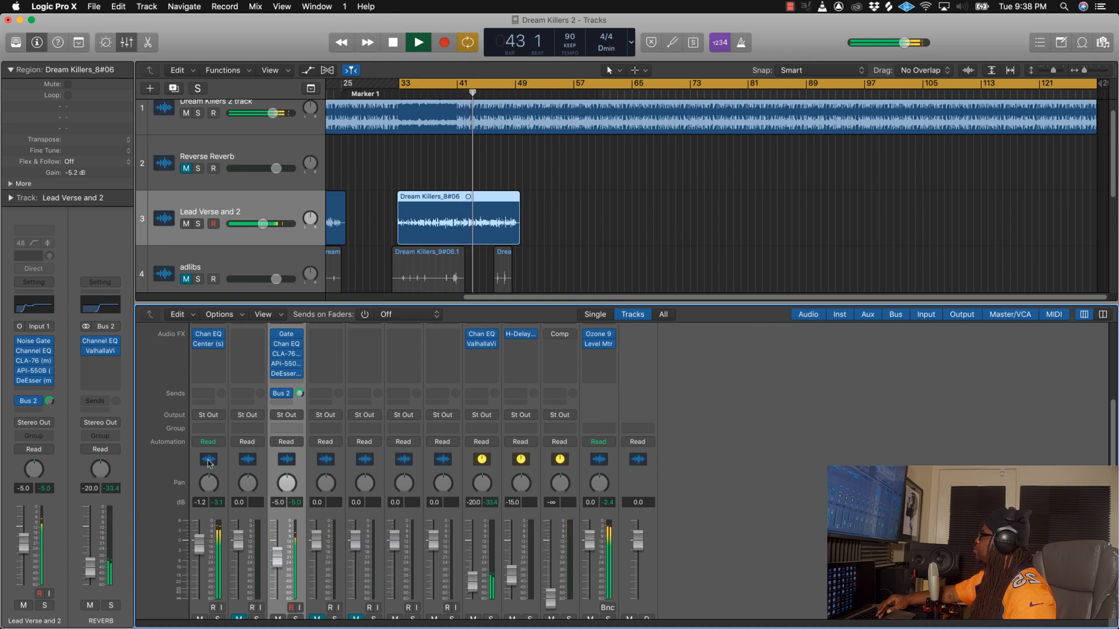
pyautogui.press('space')
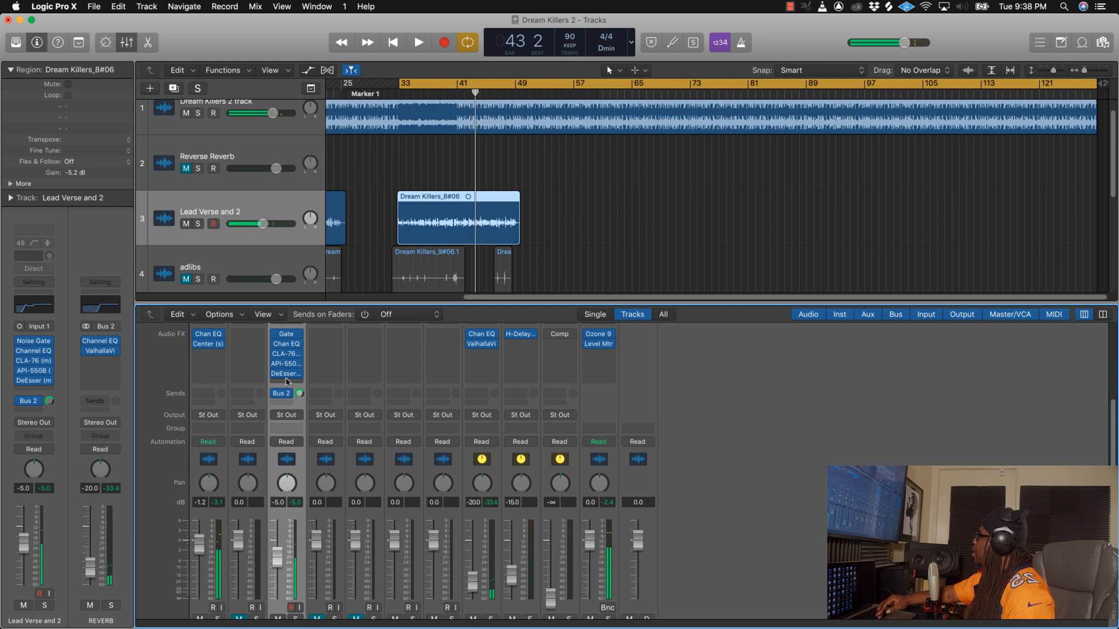
# Step: Insert the mono SoundToys Decapitator after the DeEsser on the Lead Verse and 2 channel
pyautogui.scroll(1, 303, 417)
pyautogui.scroll(2, 303, 412)
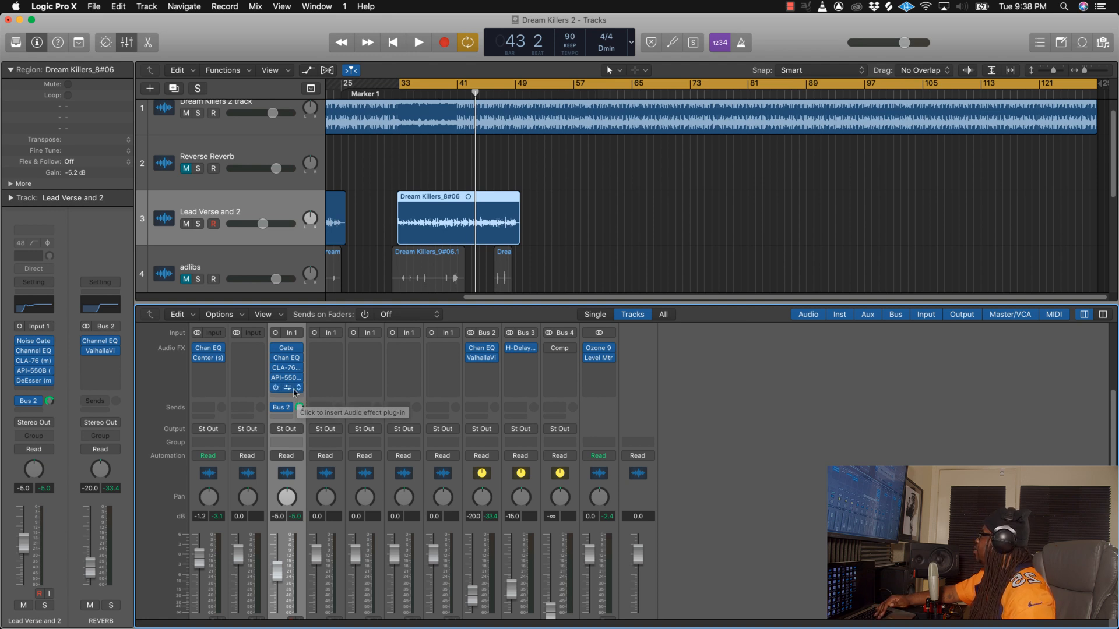
pyautogui.click(298, 396)
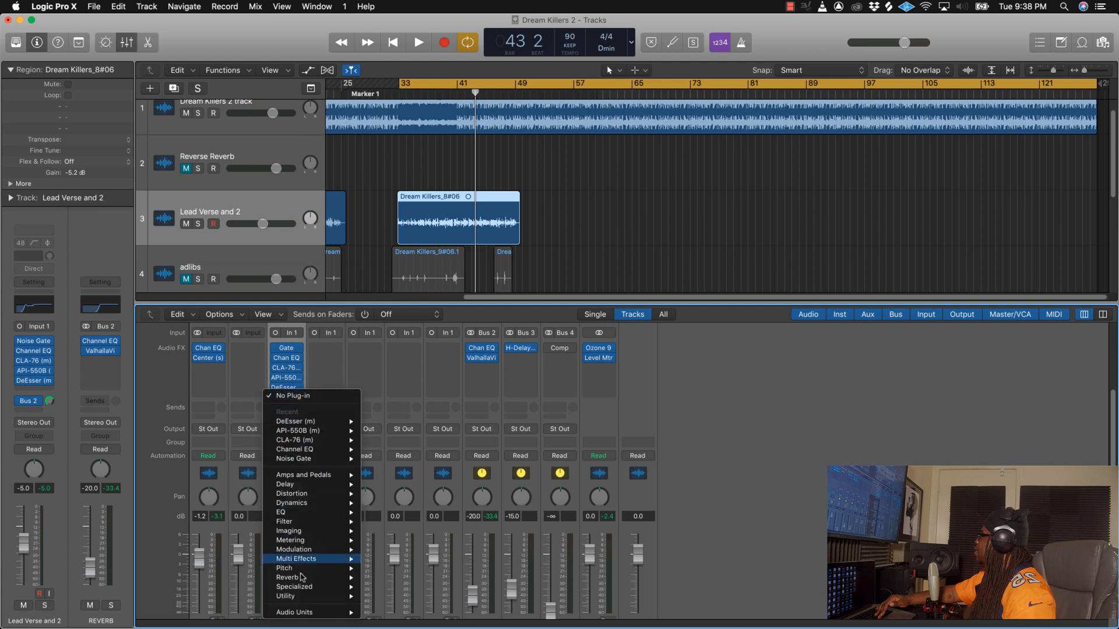
pyautogui.moveTo(305, 613)
pyautogui.moveTo(420, 554)
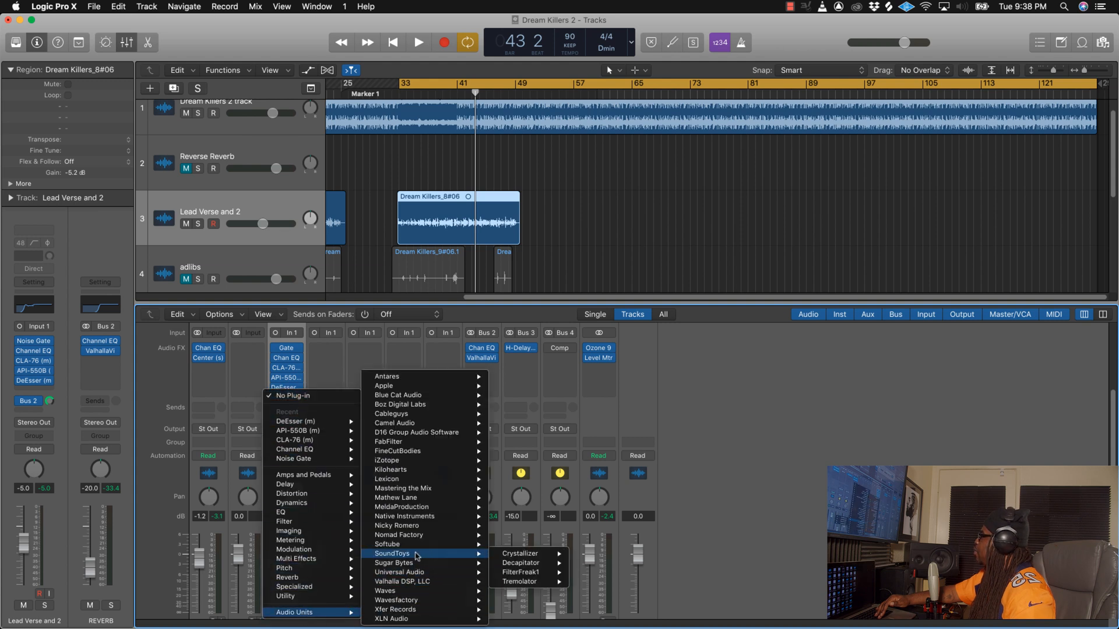
pyautogui.moveTo(549, 564)
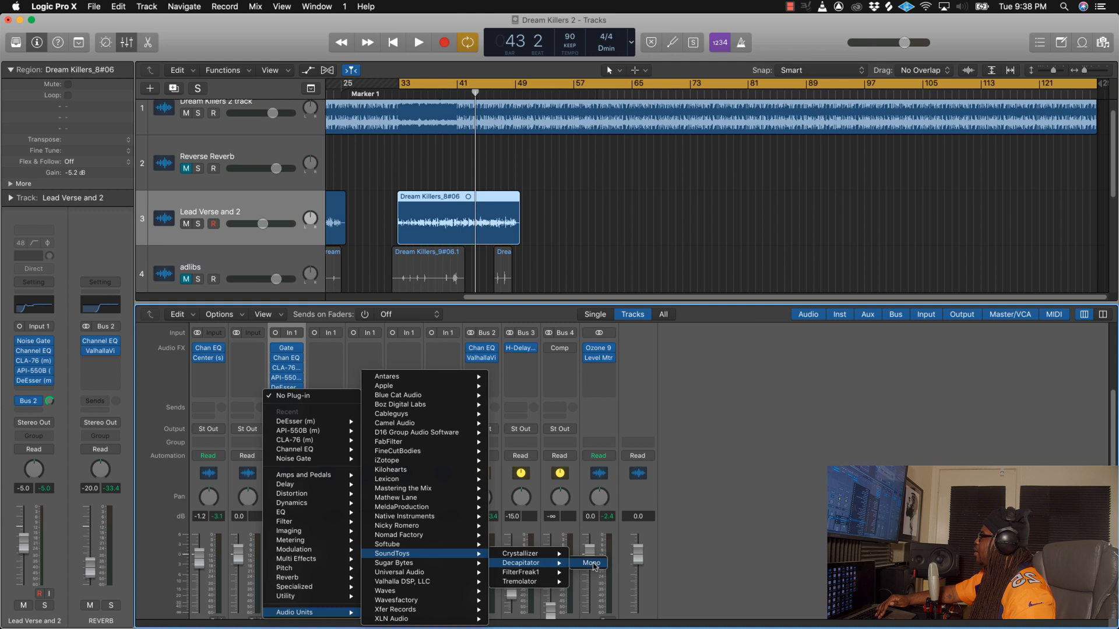
pyautogui.click(593, 564)
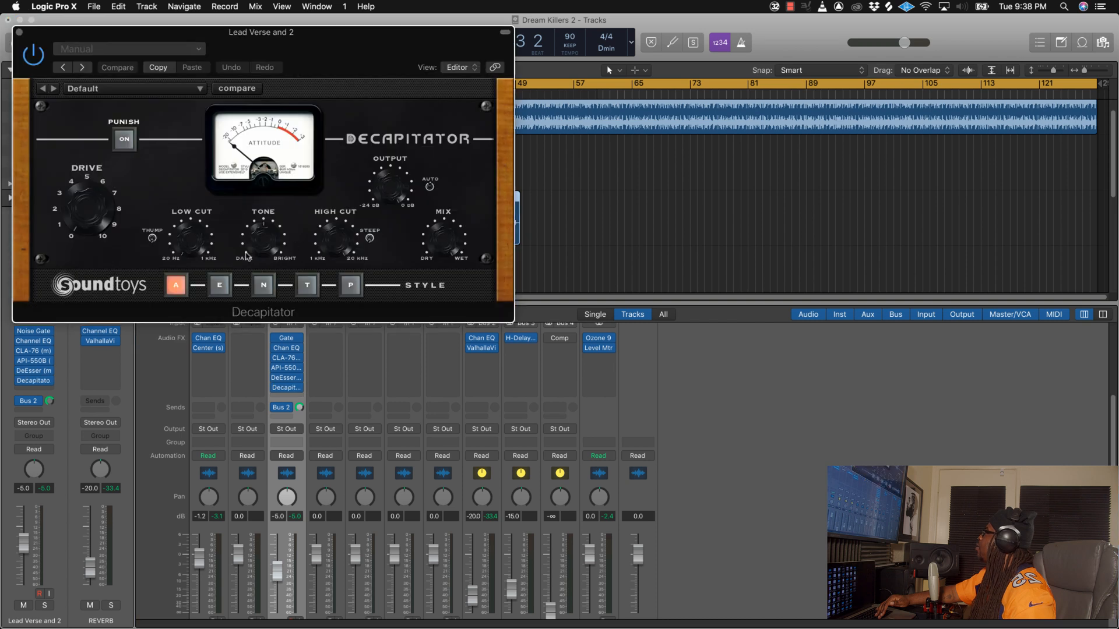
# Step: In Decapitator, choose style E and raise the Drive slightly during playback, then stop and close the plug-in
pyautogui.click(219, 286)
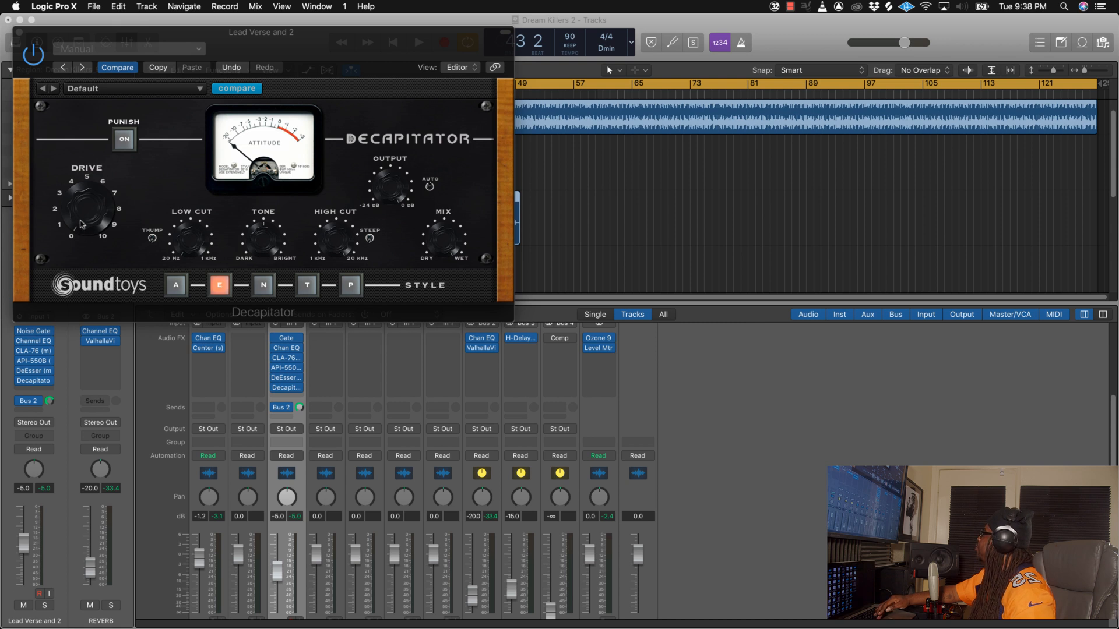
pyautogui.click(250, 42)
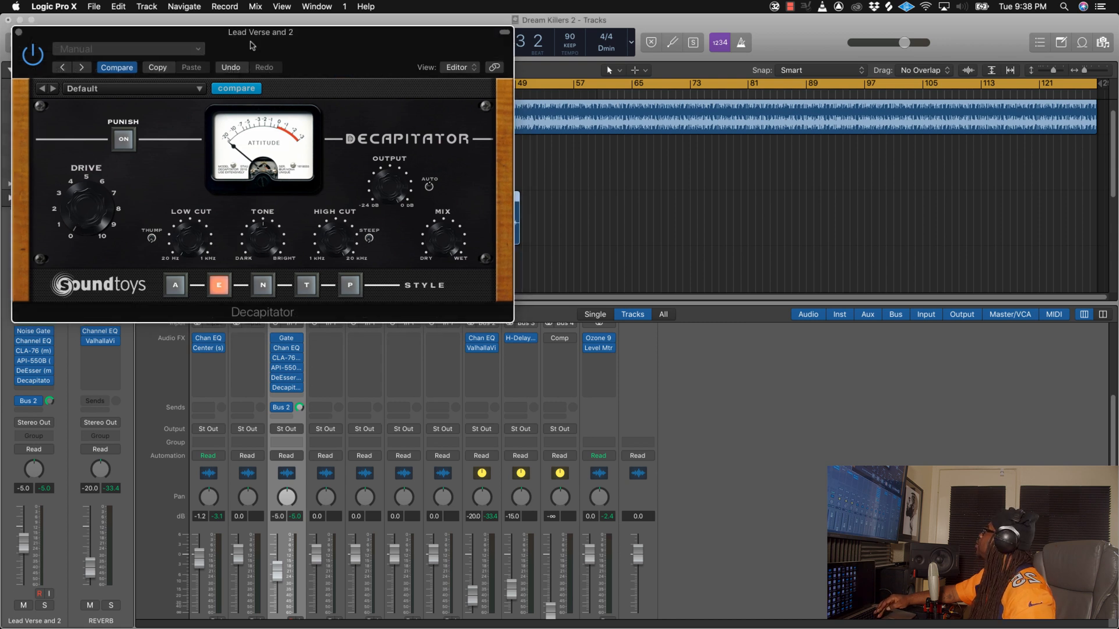
pyautogui.press('space')
pyautogui.moveTo(82, 219); pyautogui.dragTo(81, 203)
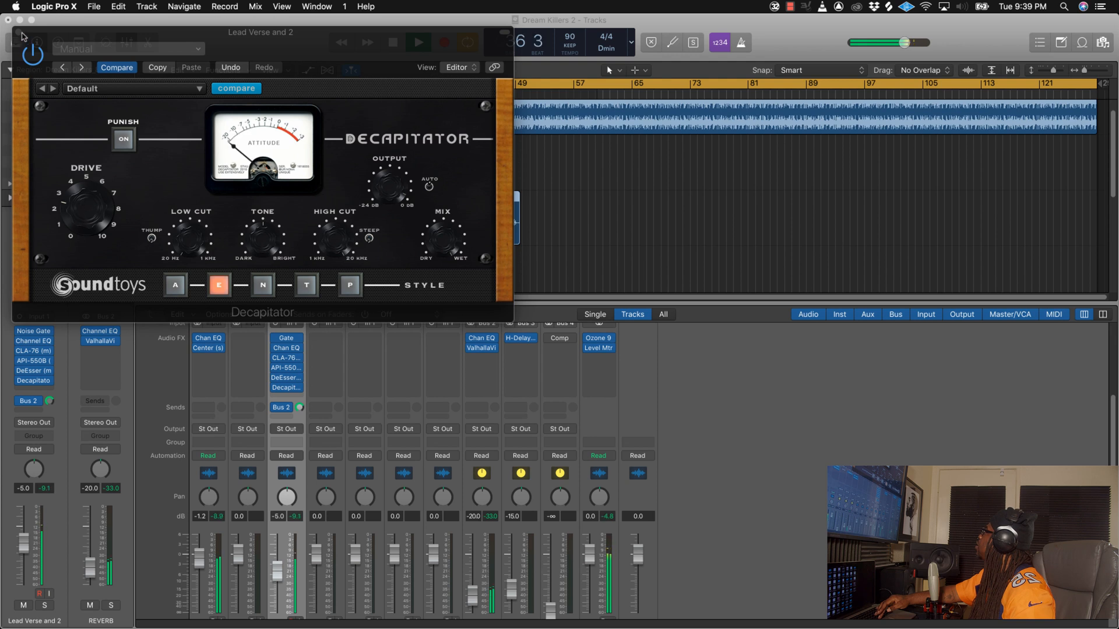
pyautogui.click(110, 36)
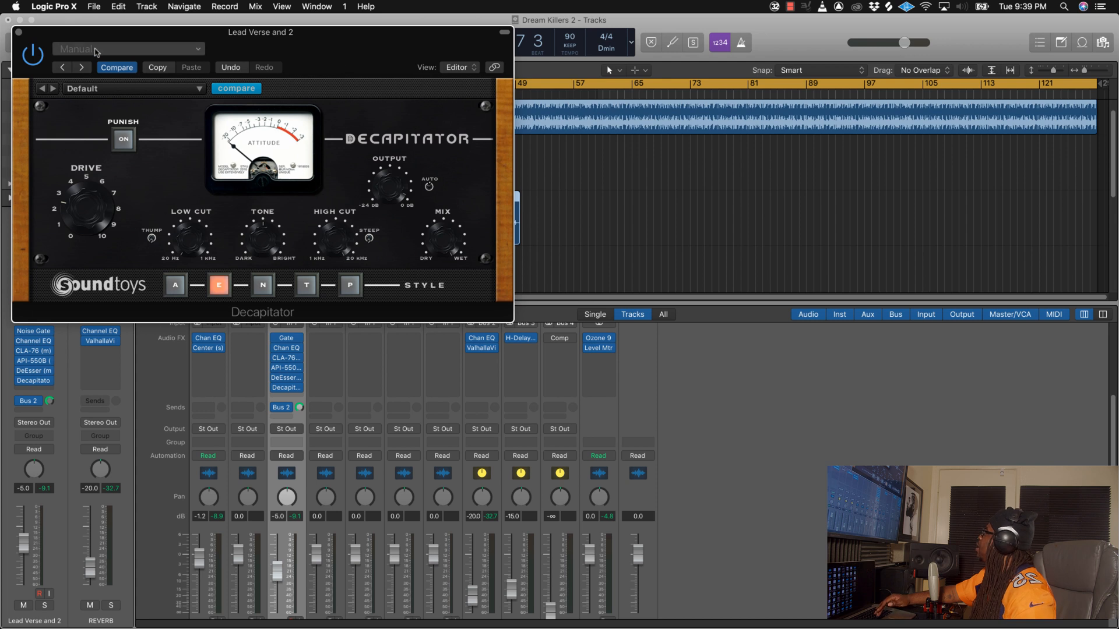
pyautogui.click(19, 34)
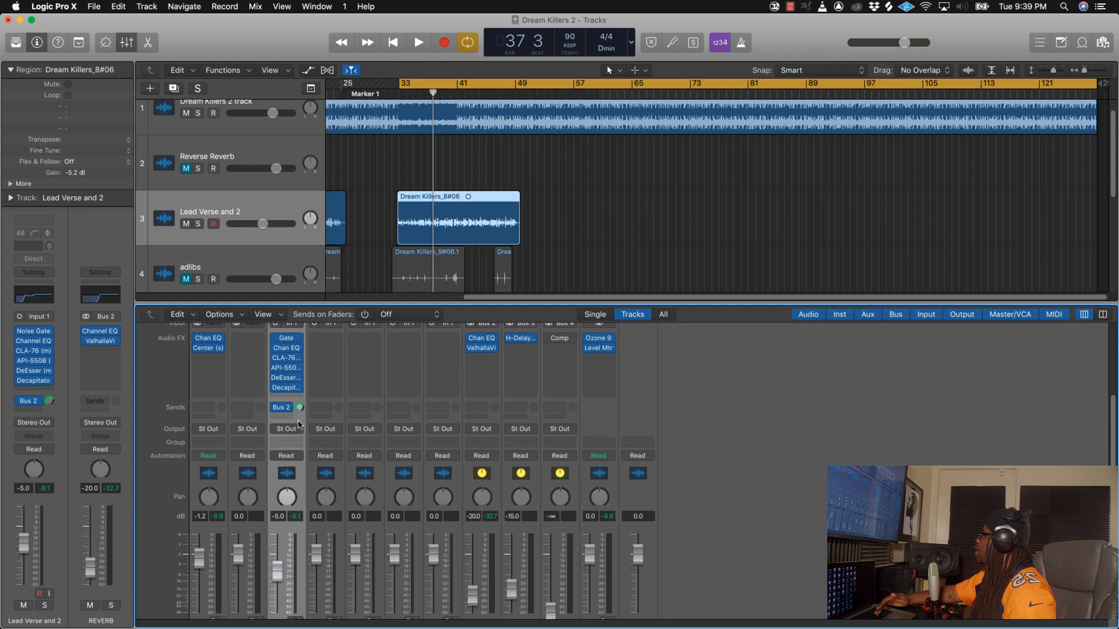
# Step: Copy the Lead Verse and 2 channel strip setting and paste it onto the adlibs channel
pyautogui.scroll(3, 282, 471)
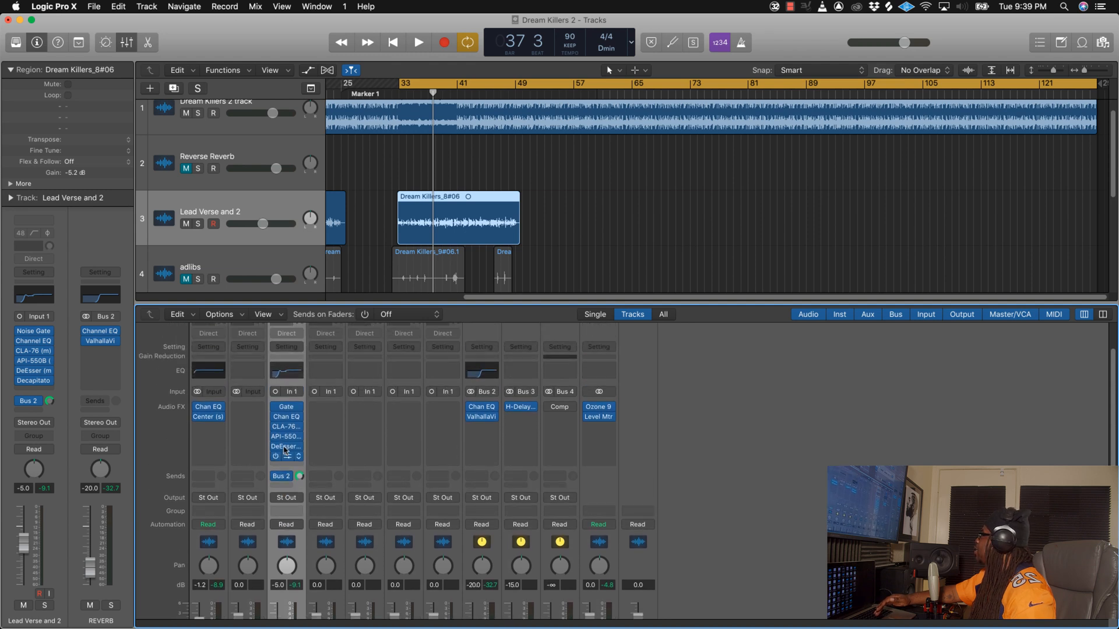
pyautogui.click(297, 348)
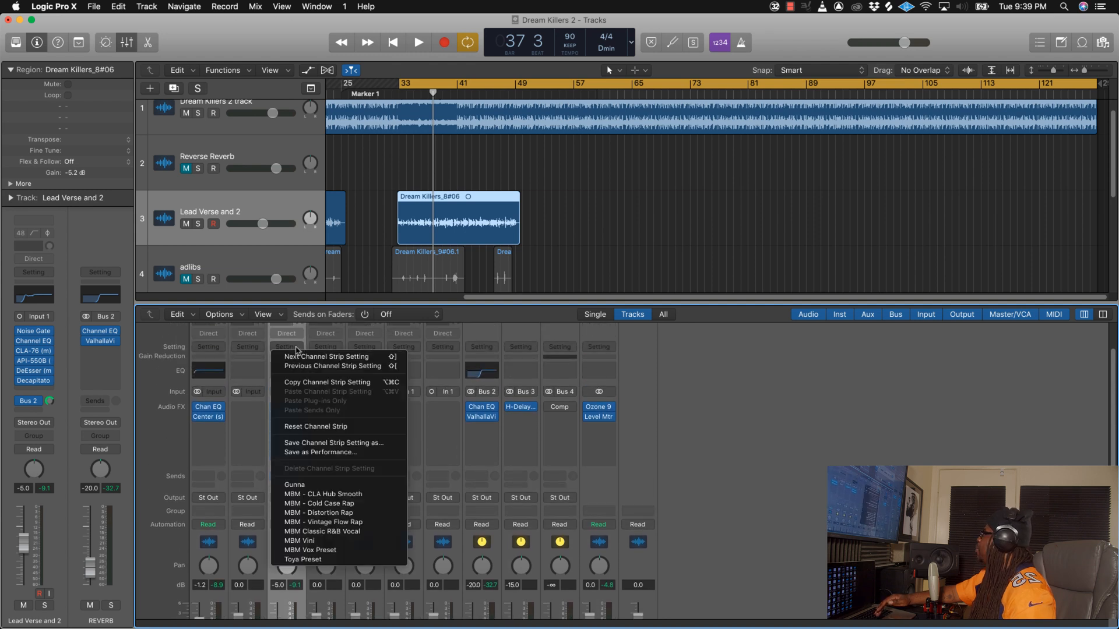
pyautogui.click(304, 383)
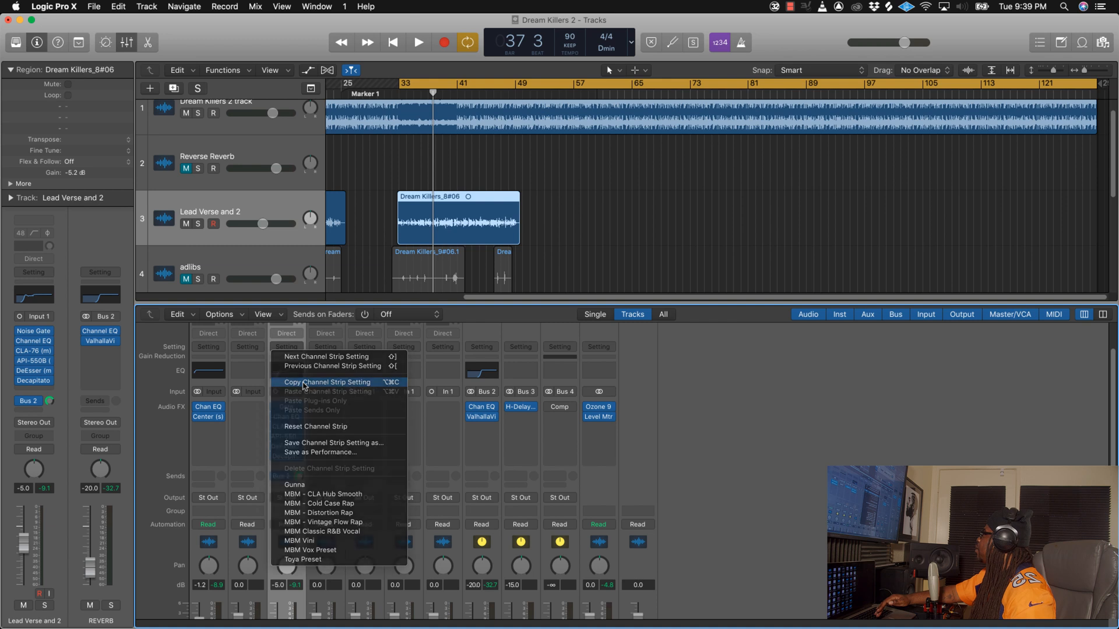
pyautogui.click(331, 348)
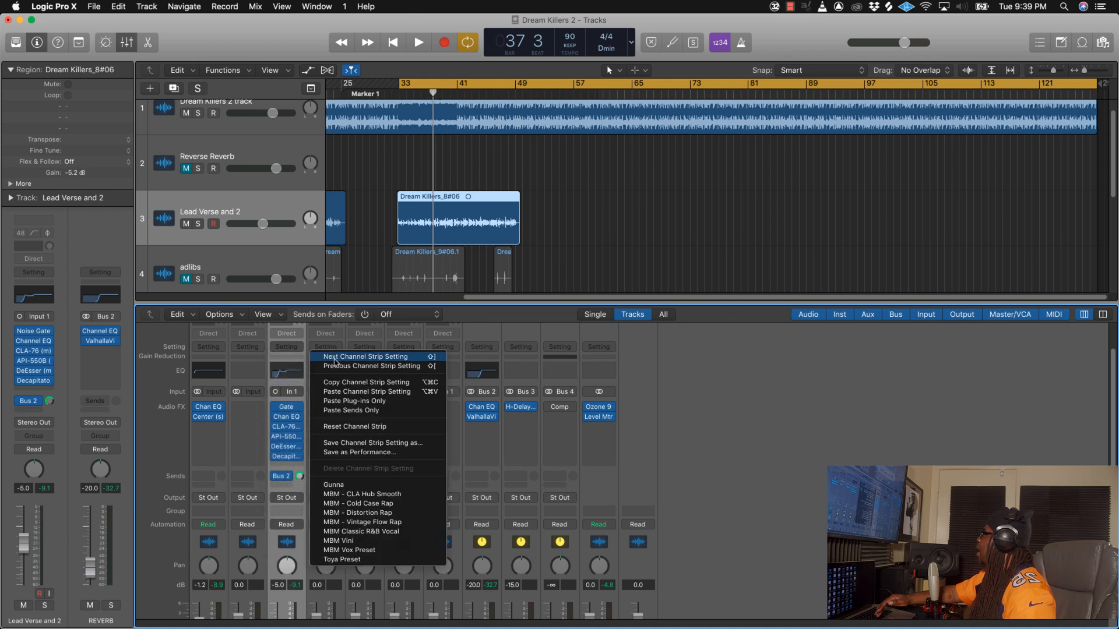
pyautogui.click(348, 391)
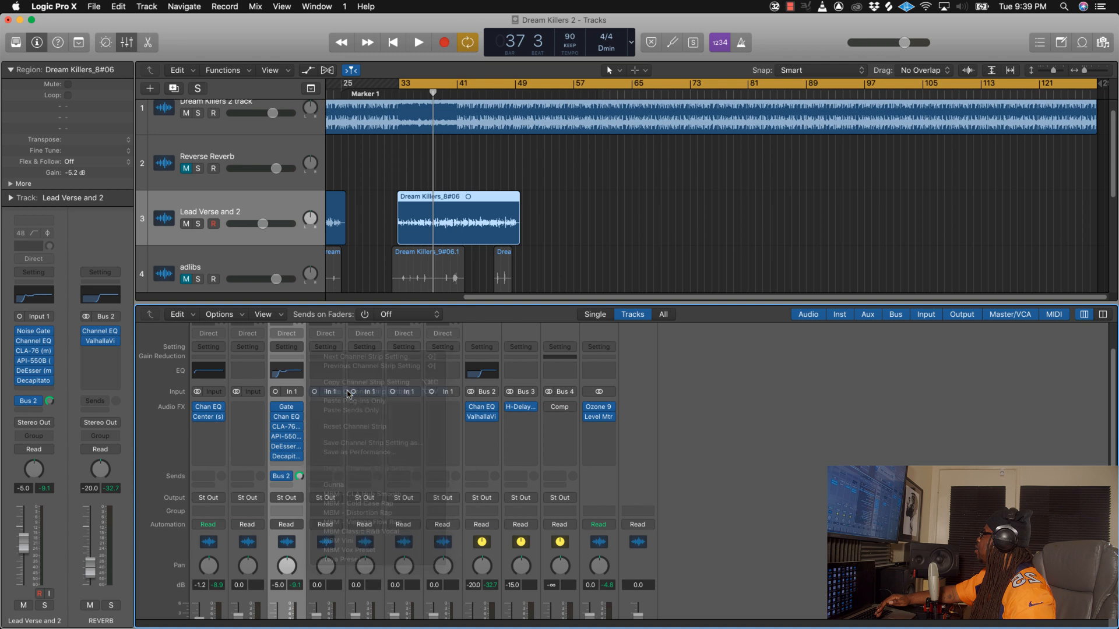
# Step: Unmute the adlibs with the fader fully down, raise the fader to -7.6 dB during playback, then stop
pyautogui.scroll(-3, 338, 500)
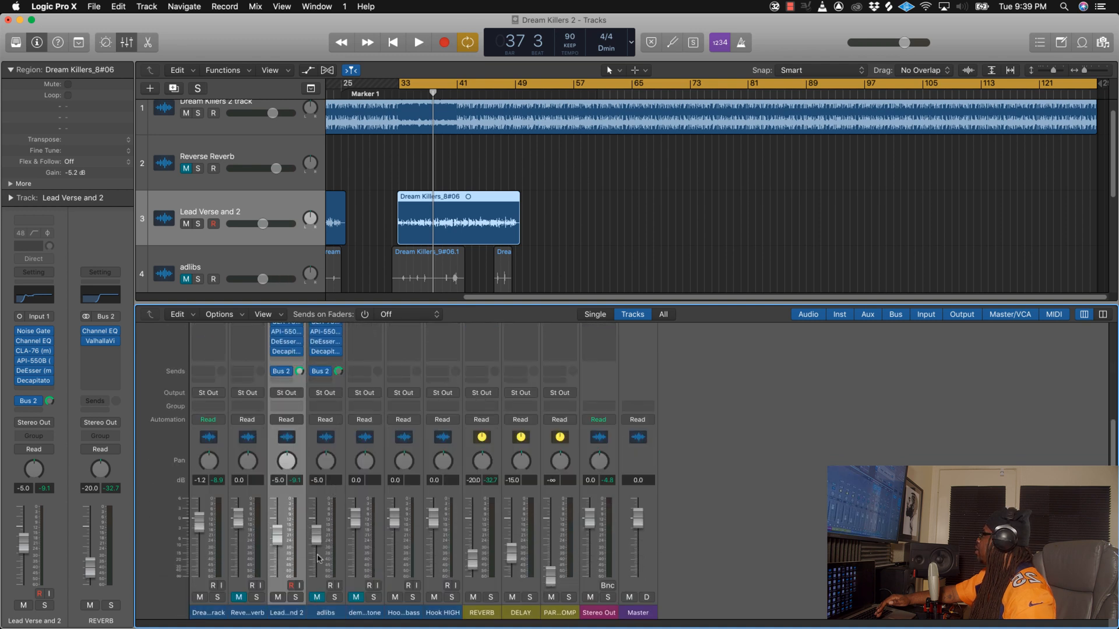
pyautogui.moveTo(318, 559); pyautogui.dragTo(330, 623)
pyautogui.click(317, 598)
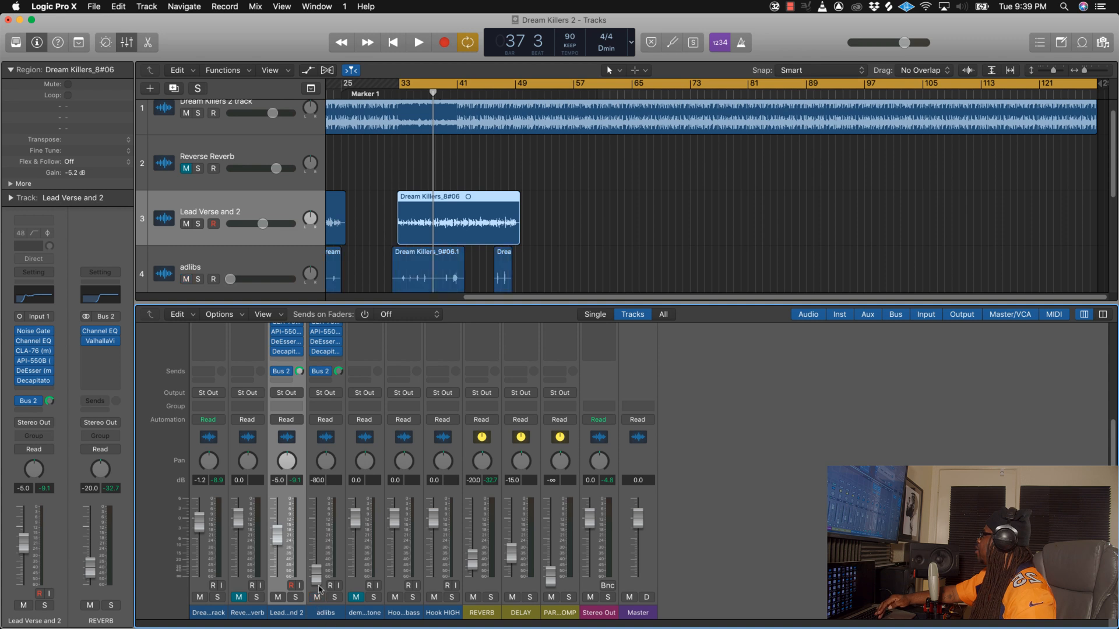
pyautogui.press('space')
pyautogui.moveTo(316, 574); pyautogui.dragTo(316, 535)
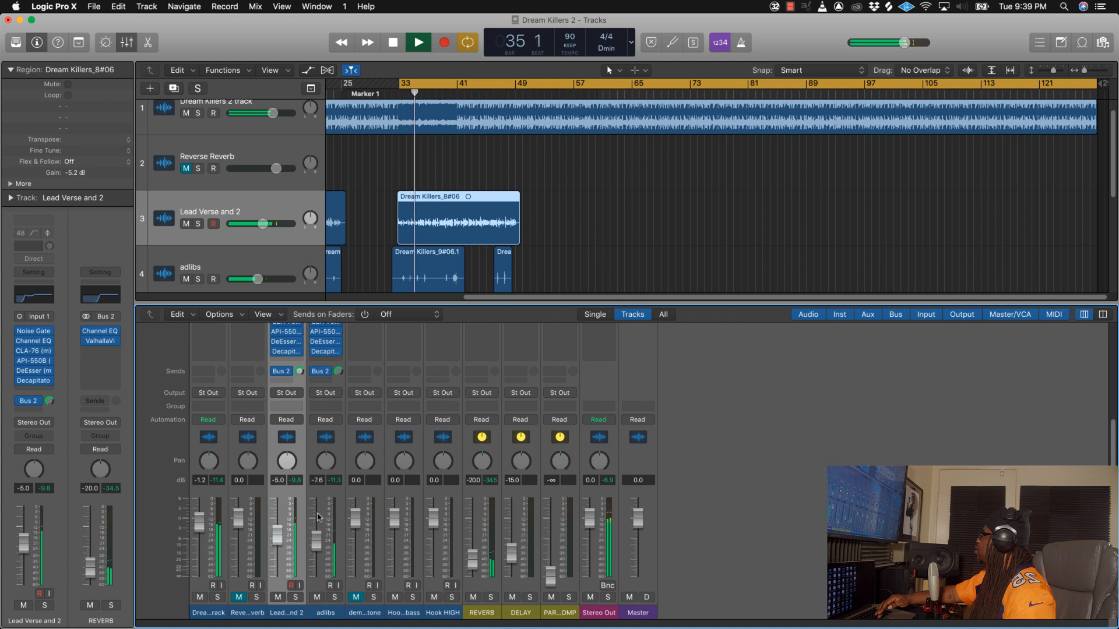
pyautogui.scroll(3, 328, 446)
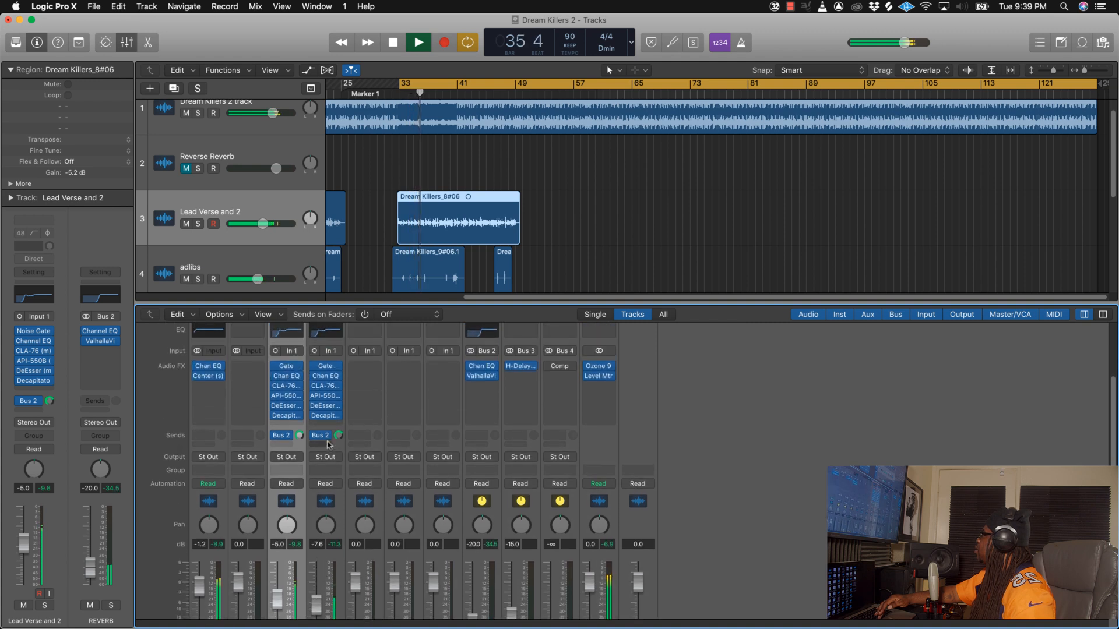
pyautogui.press('space')
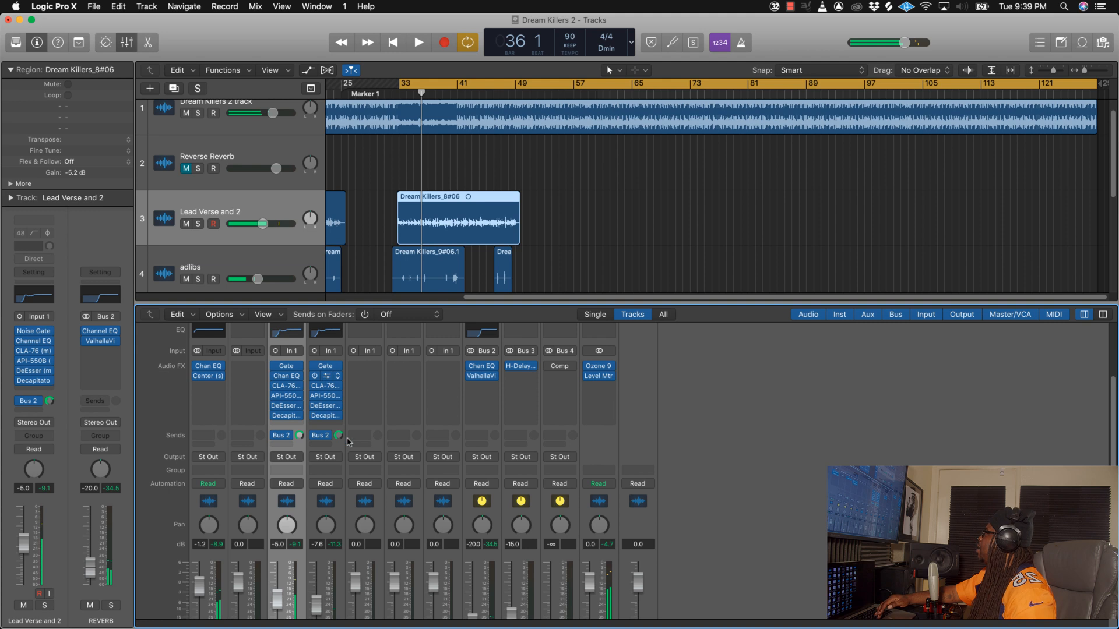
# Step: In the adlibs channel's Channel EQ, raise the low-cut frequency to 370 Hz
pyautogui.click(325, 378)
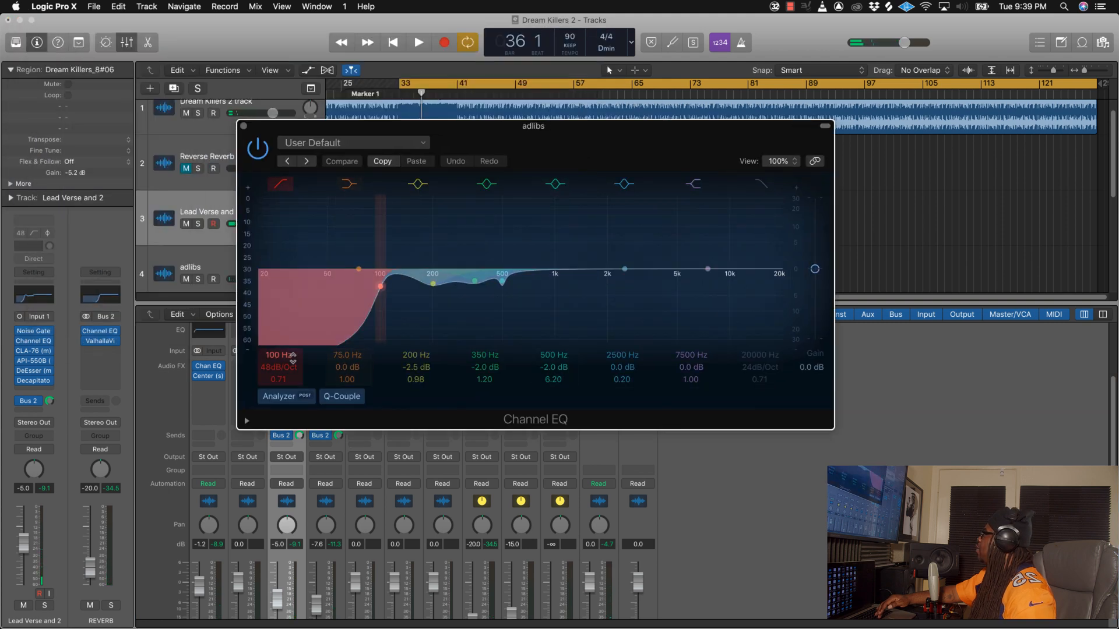
pyautogui.moveTo(361, 341); pyautogui.dragTo(472, 341)
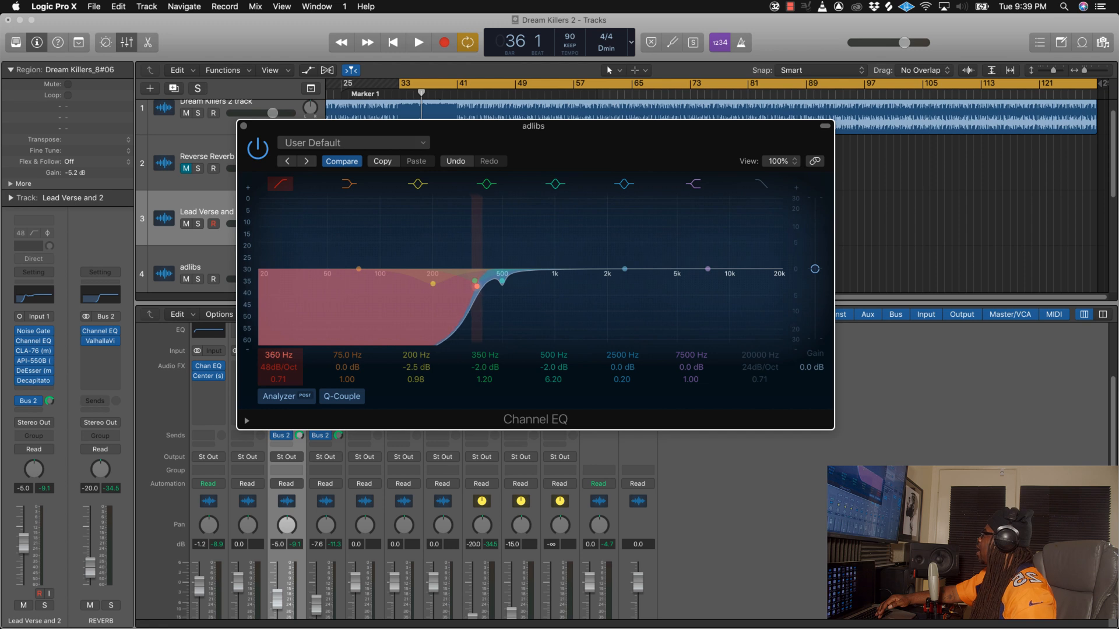
pyautogui.moveTo(280, 355); pyautogui.dragTo(279, 353)
# Step: Play back the adlibs, close their EQ and lower the adlibs fader to -8.6 dB, then stop
pyautogui.press('space')
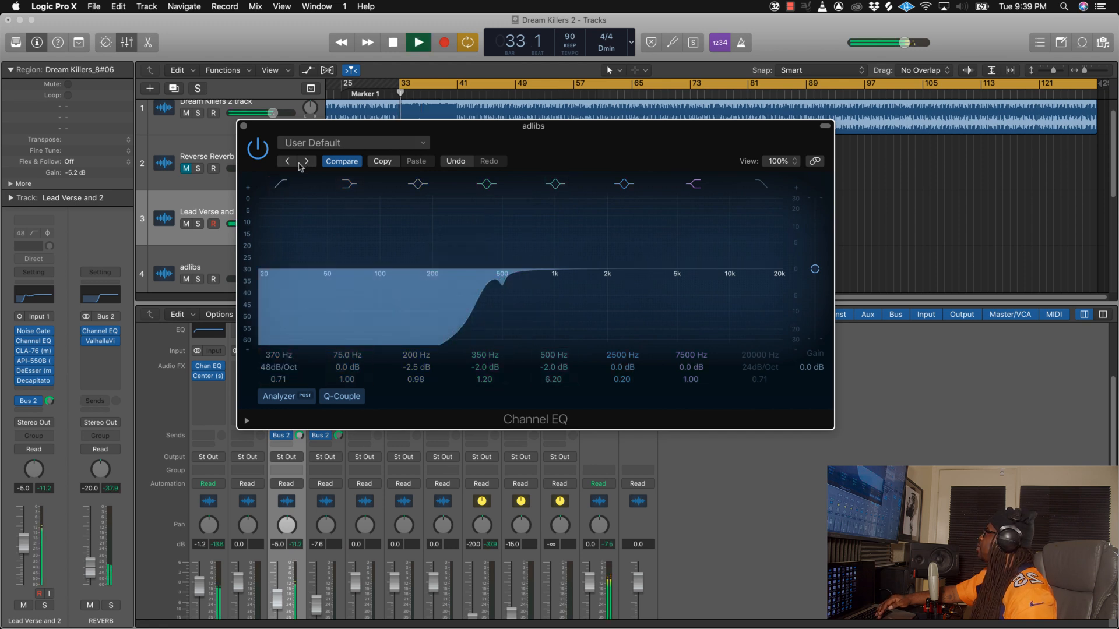
pyautogui.click(244, 126)
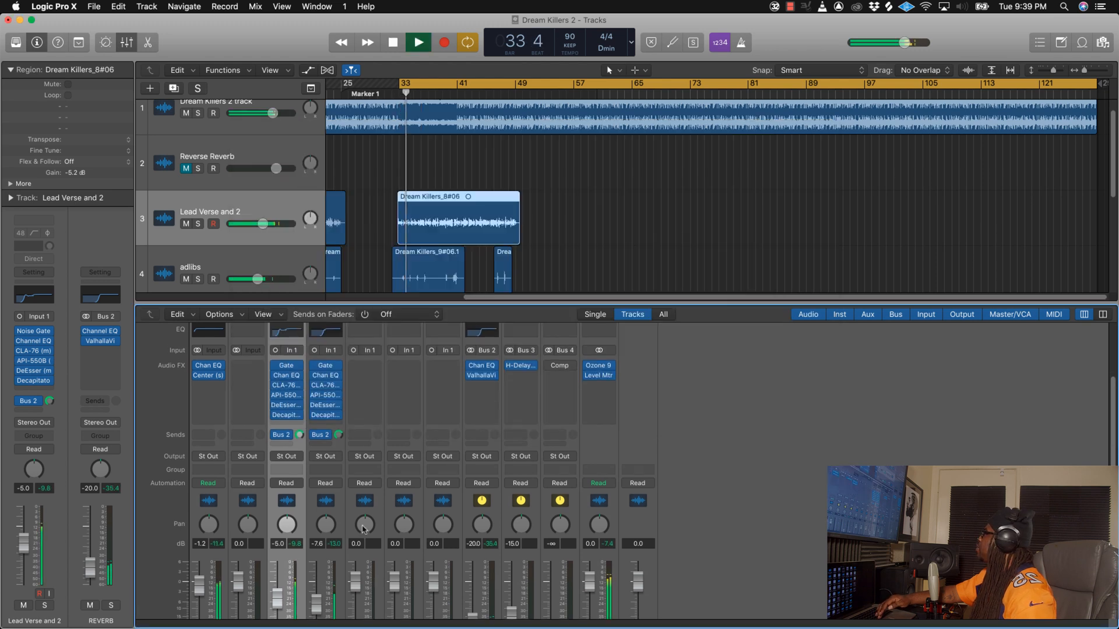
pyautogui.scroll(-3, 363, 529)
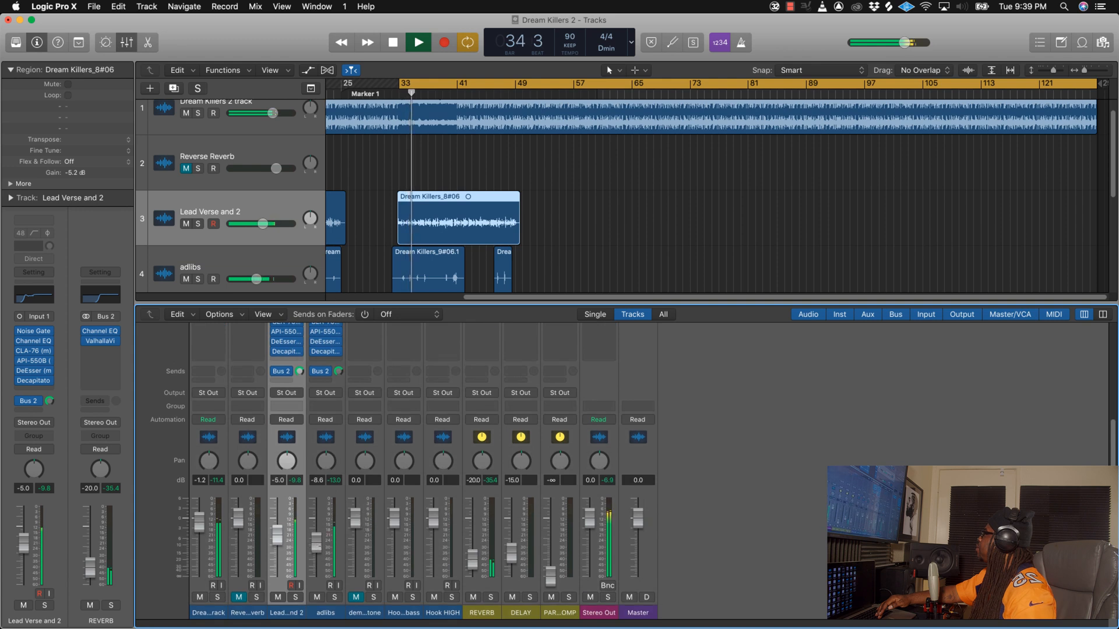
pyautogui.press('space')
# Step: Try to add a second send from the adlibs channel to Bus 2 (REVERB)
pyautogui.scroll(1, 330, 473)
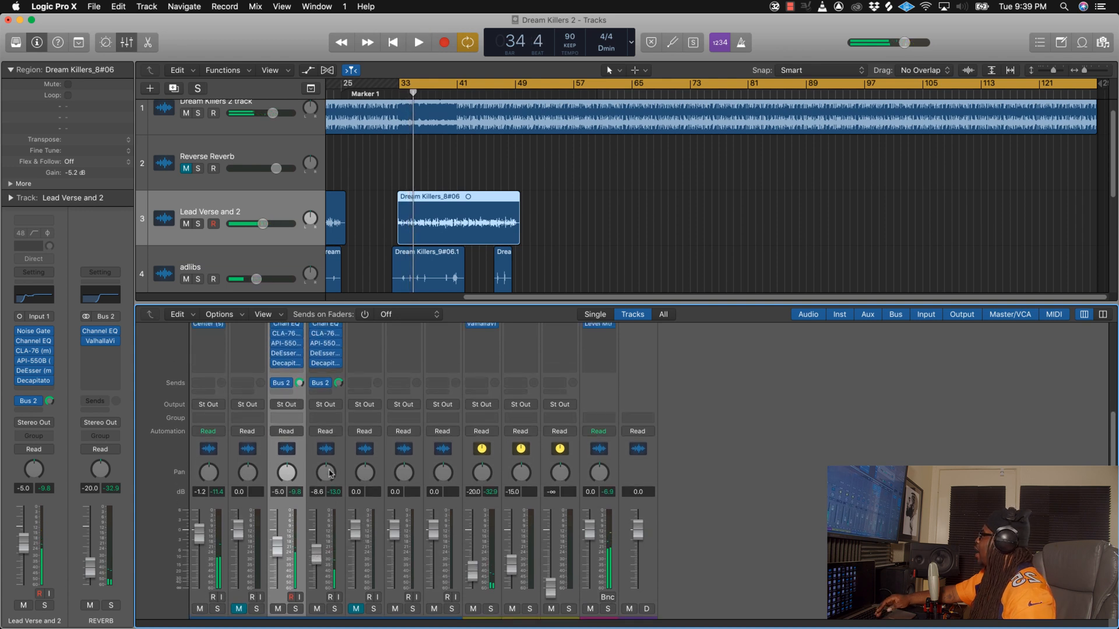
pyautogui.scroll(5, 330, 473)
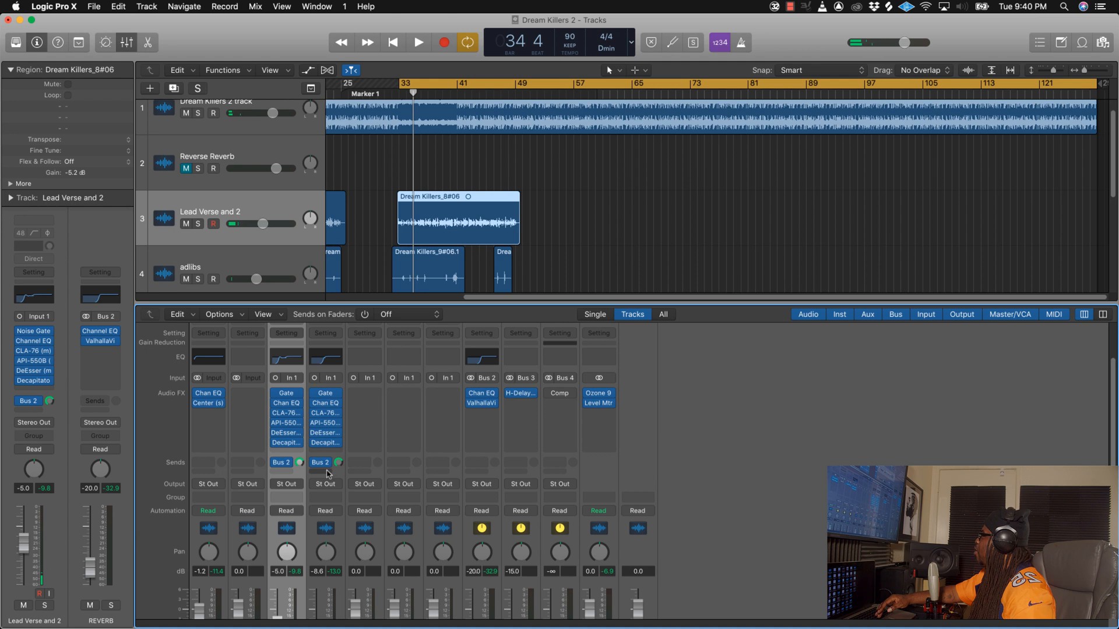
pyautogui.click(328, 471)
pyautogui.moveTo(330, 490)
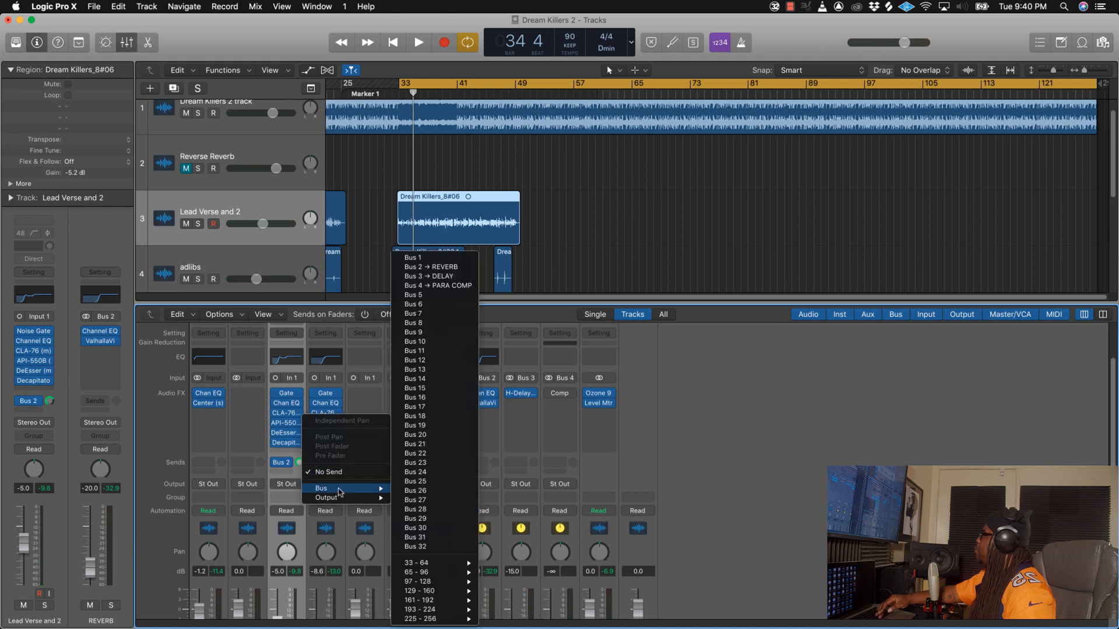
pyautogui.click(431, 267)
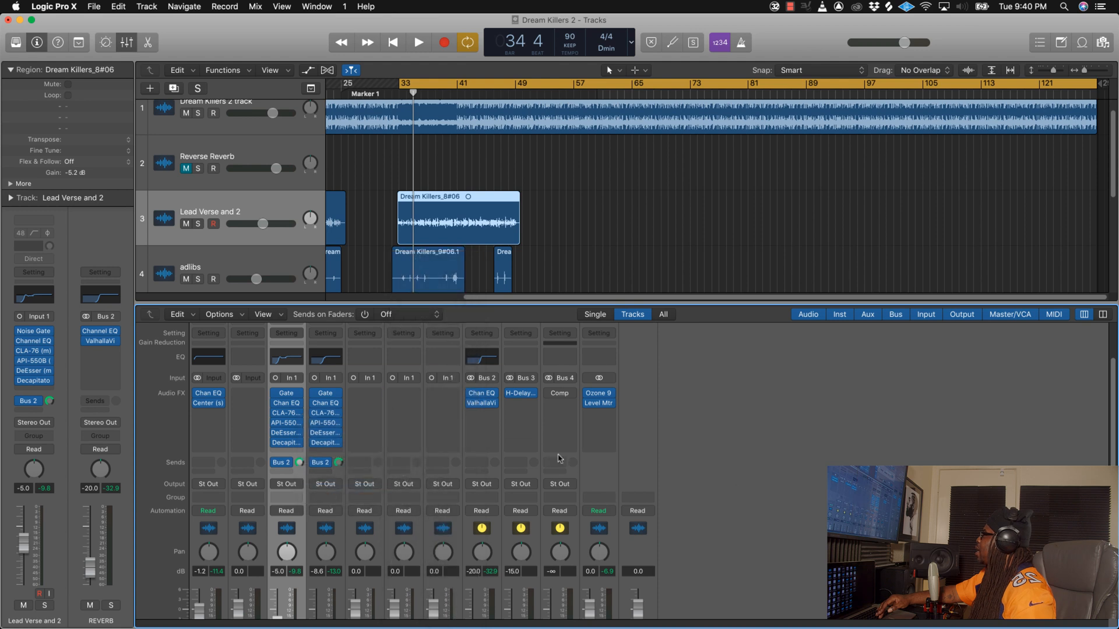
# Step: Add a second send to Bus 3 (DELAY) on the Lead Verse and 2 channel and turn up its send level
pyautogui.scroll(-1, 311, 464)
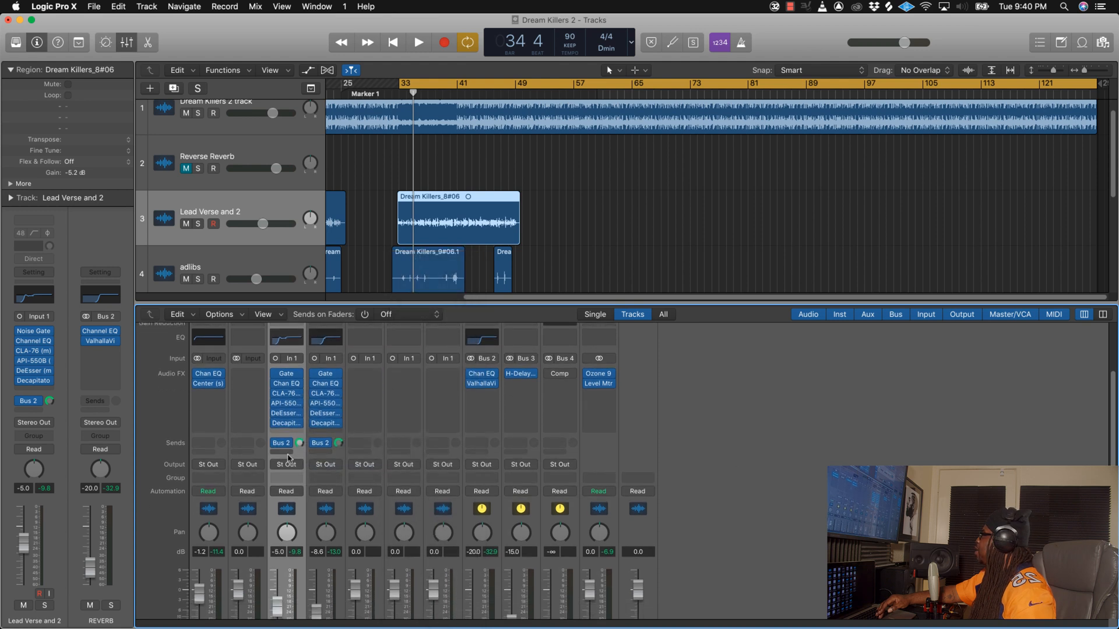
pyautogui.click(288, 453)
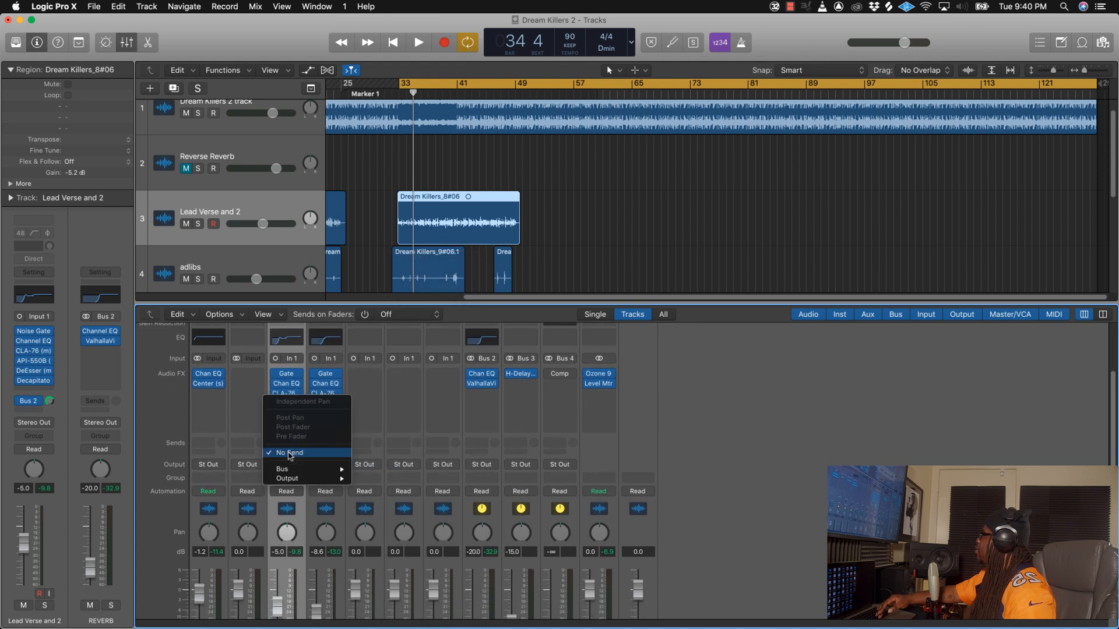
pyautogui.moveTo(309, 469)
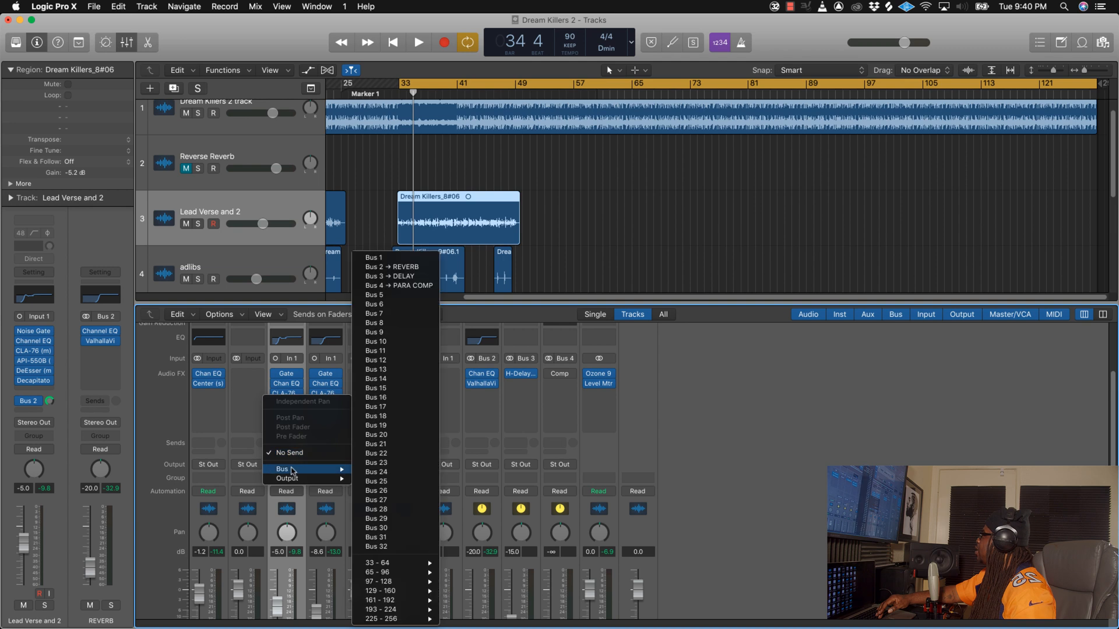
pyautogui.click(404, 276)
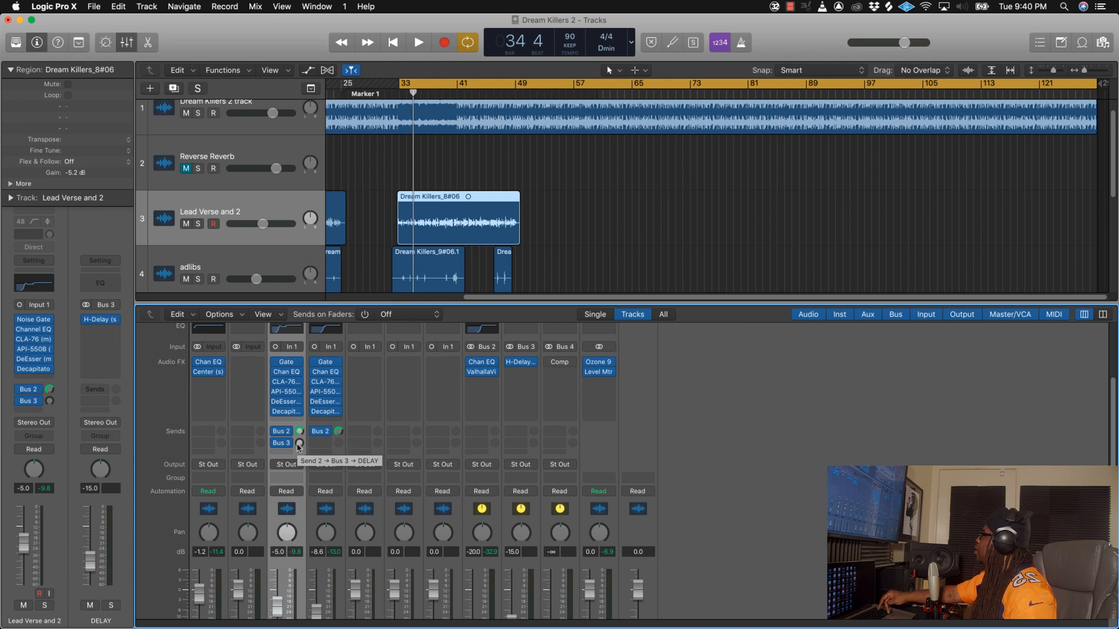
pyautogui.click(299, 444)
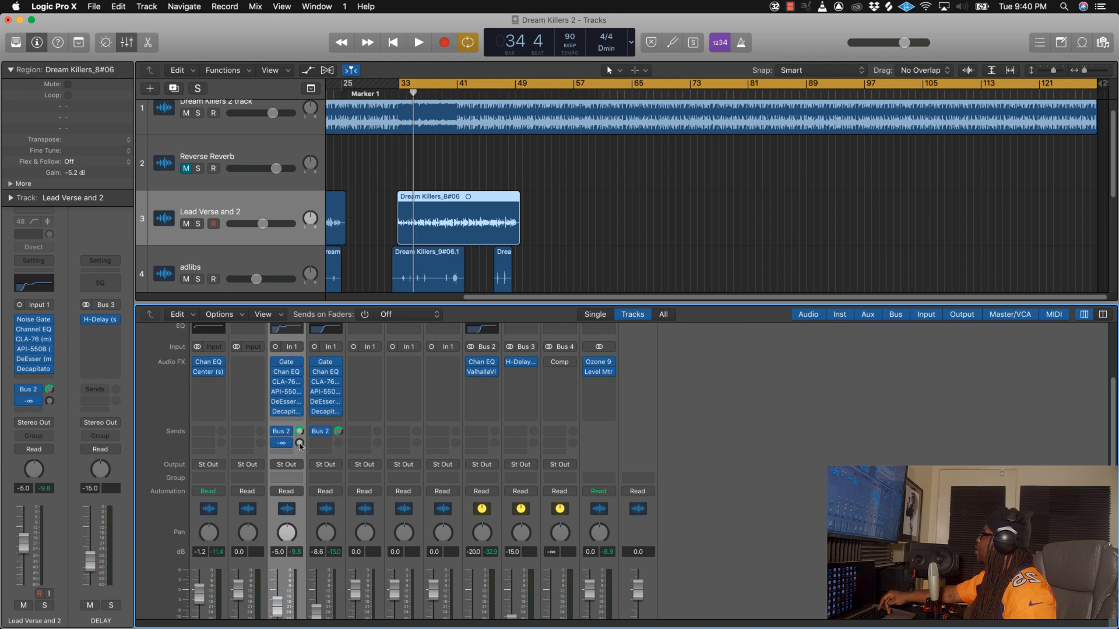
pyautogui.keyDown('alt'); pyautogui.click(299, 445); pyautogui.keyUp('alt')
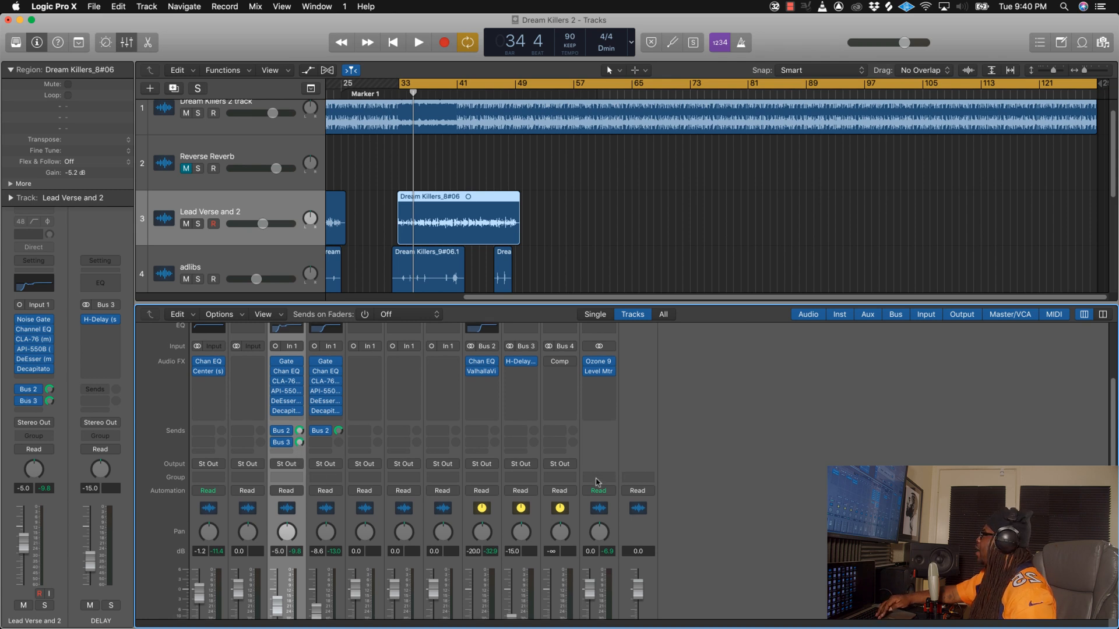
# Step: Pull the DELAY channel fader fully down, raise it to -17.8 dB during playback, then stop
pyautogui.scroll(-3, 548, 505)
pyautogui.moveTo(509, 556); pyautogui.dragTo(510, 563)
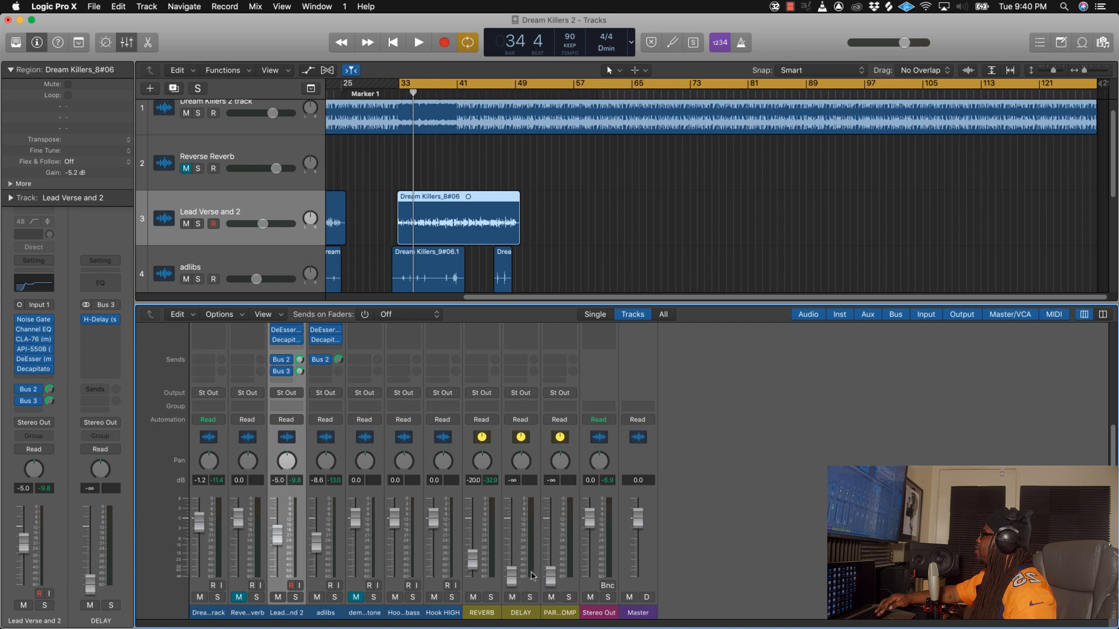
pyautogui.press('space')
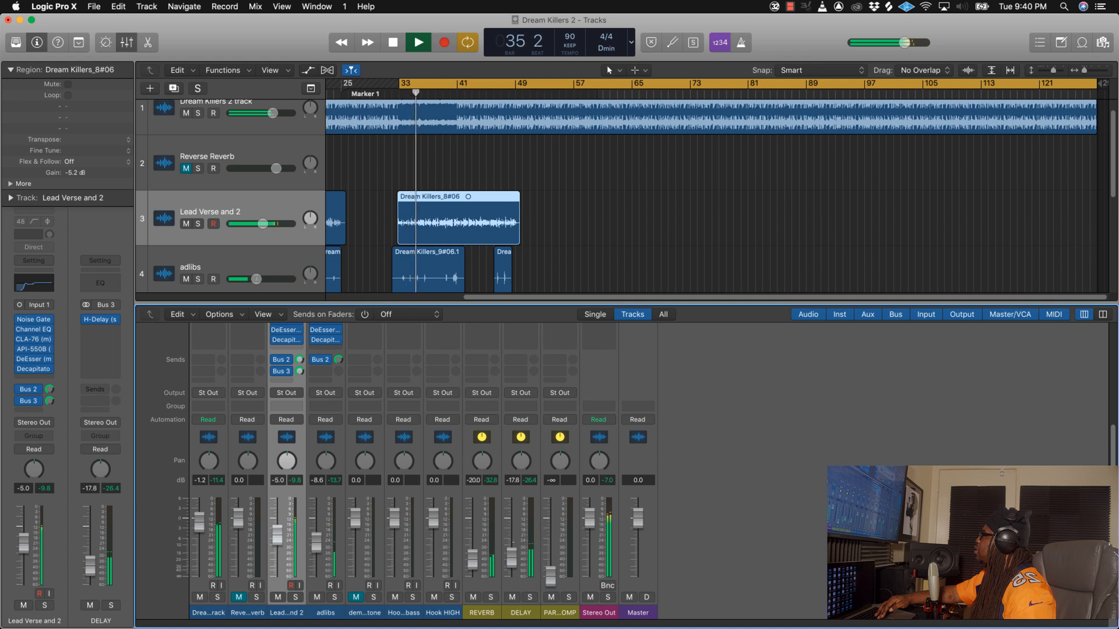
pyautogui.press('space')
# Step: Open H-Delay on the DELAY channel, switch its delay time to BPM mode and adjust the HiPass and LoPass filters
pyautogui.scroll(1, 515, 529)
pyautogui.scroll(5, 516, 529)
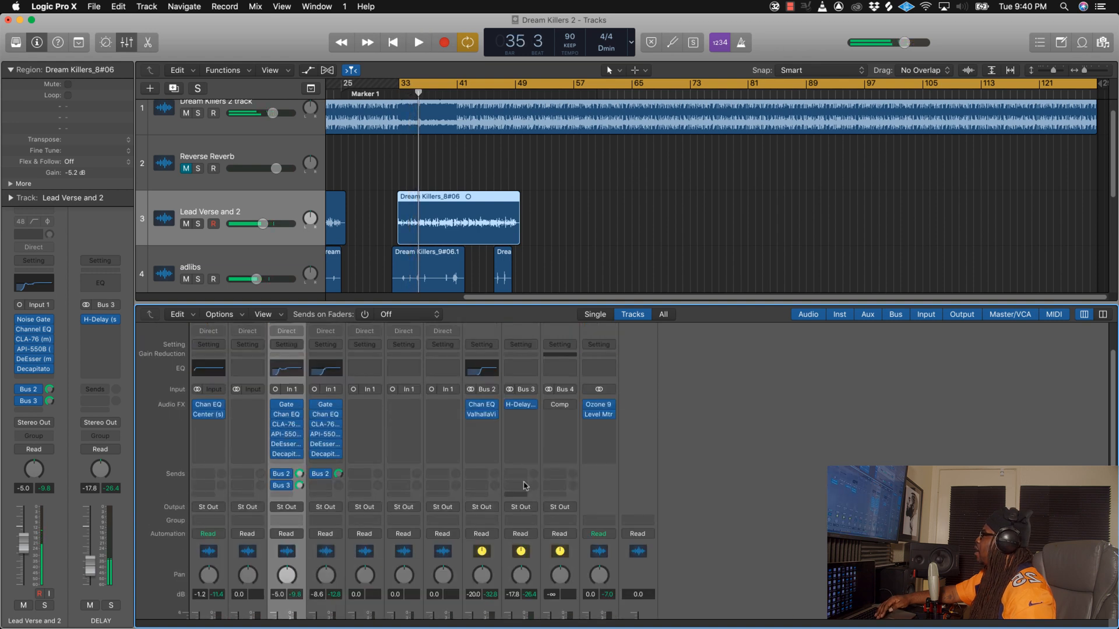
pyautogui.click(521, 406)
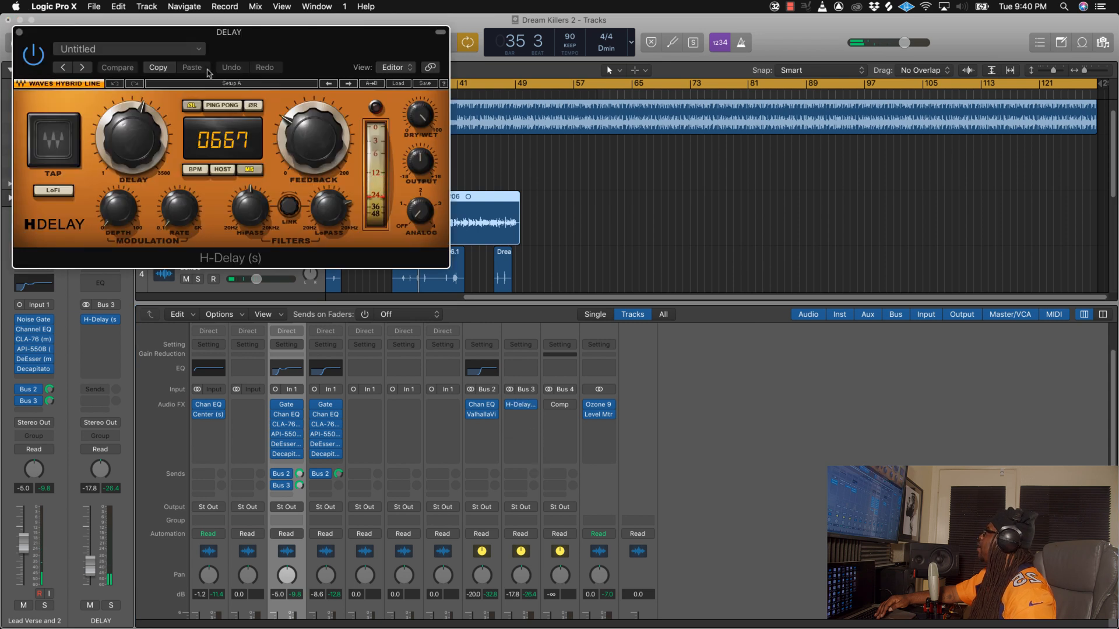
pyautogui.moveTo(270, 56); pyautogui.dragTo(614, 293)
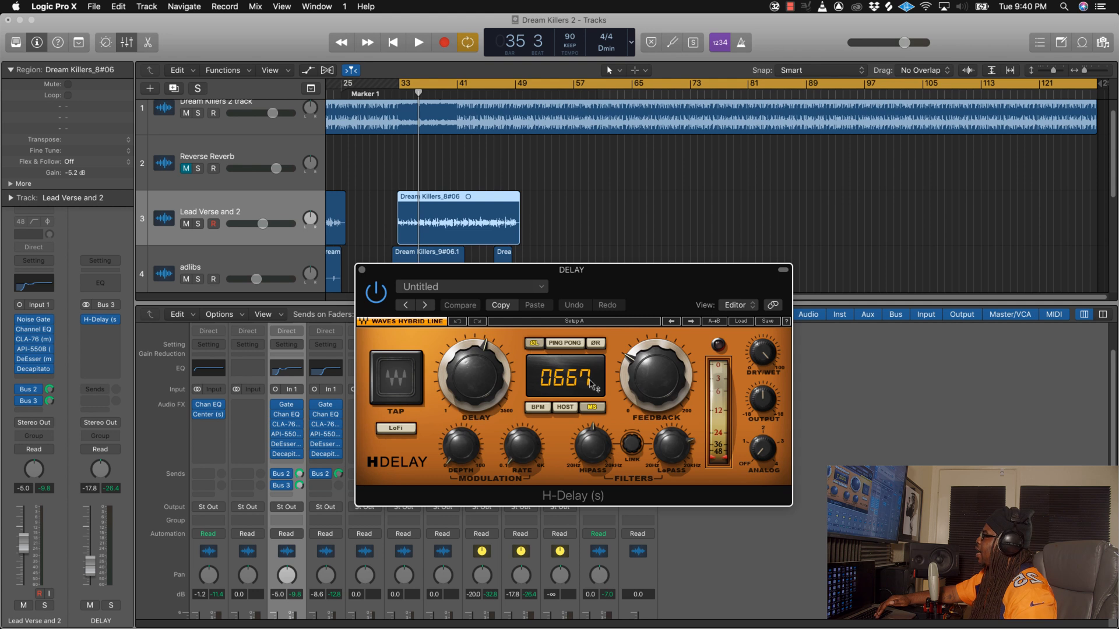
pyautogui.click(539, 408)
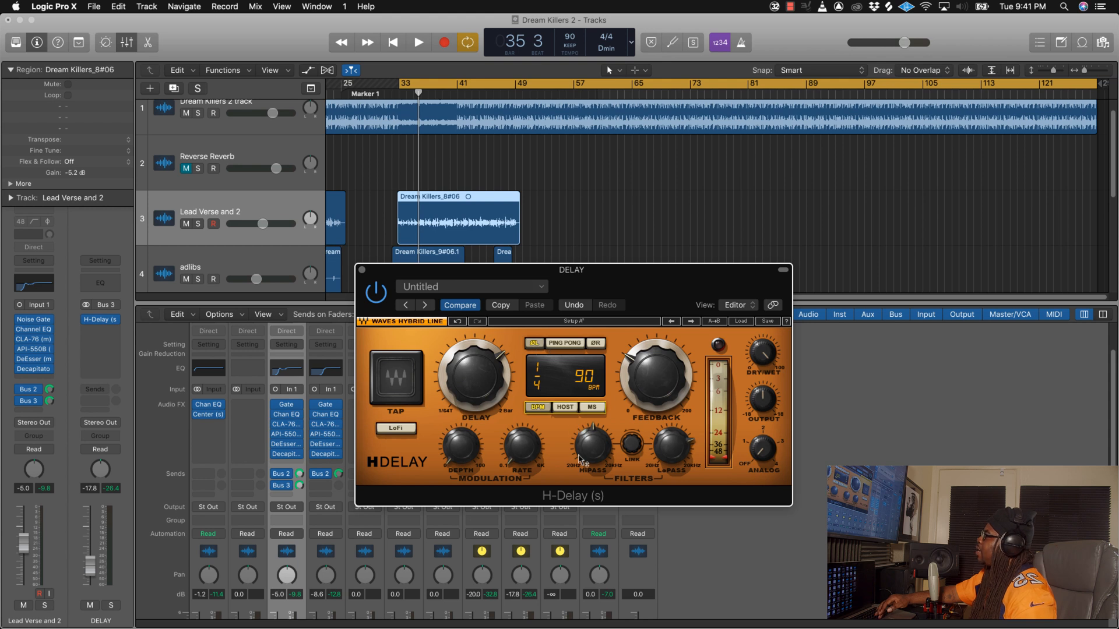
pyautogui.moveTo(593, 435); pyautogui.dragTo(593, 457)
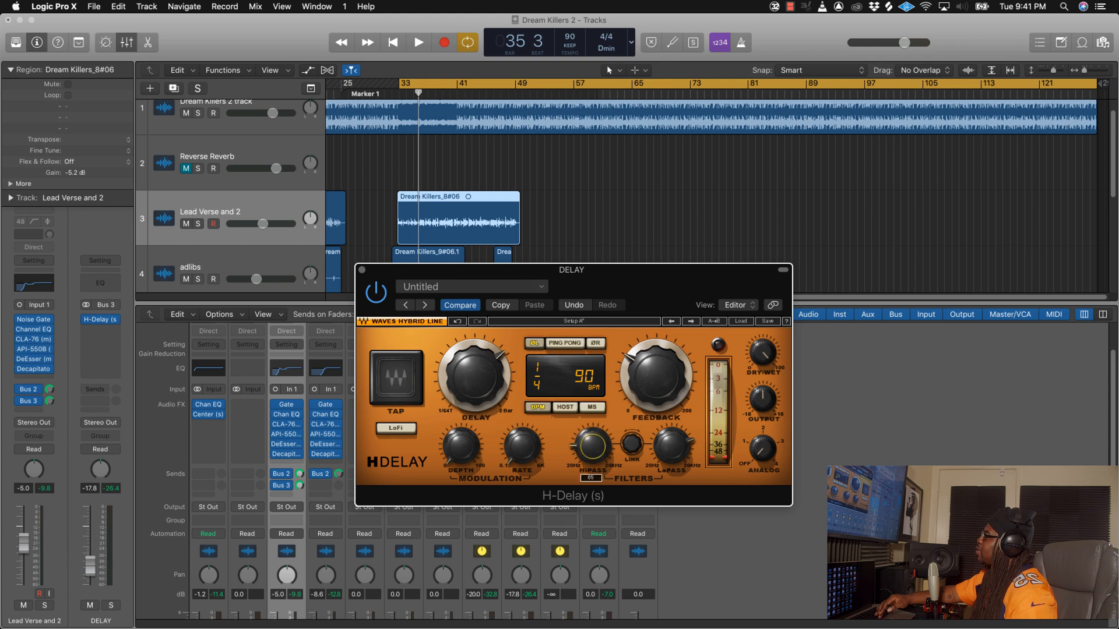
pyautogui.moveTo(671, 446); pyautogui.dragTo(673, 454)
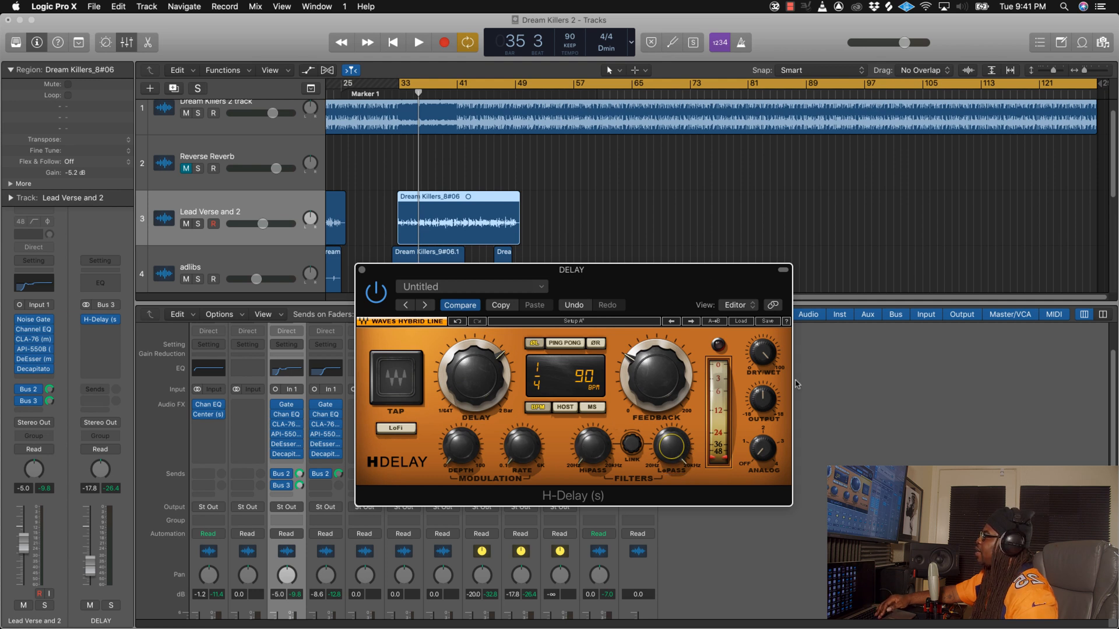
# Step: Play back the lead verse, lower the DELAY channel fader to -19.0 dB, then stop and close H-Delay
pyautogui.press('space')
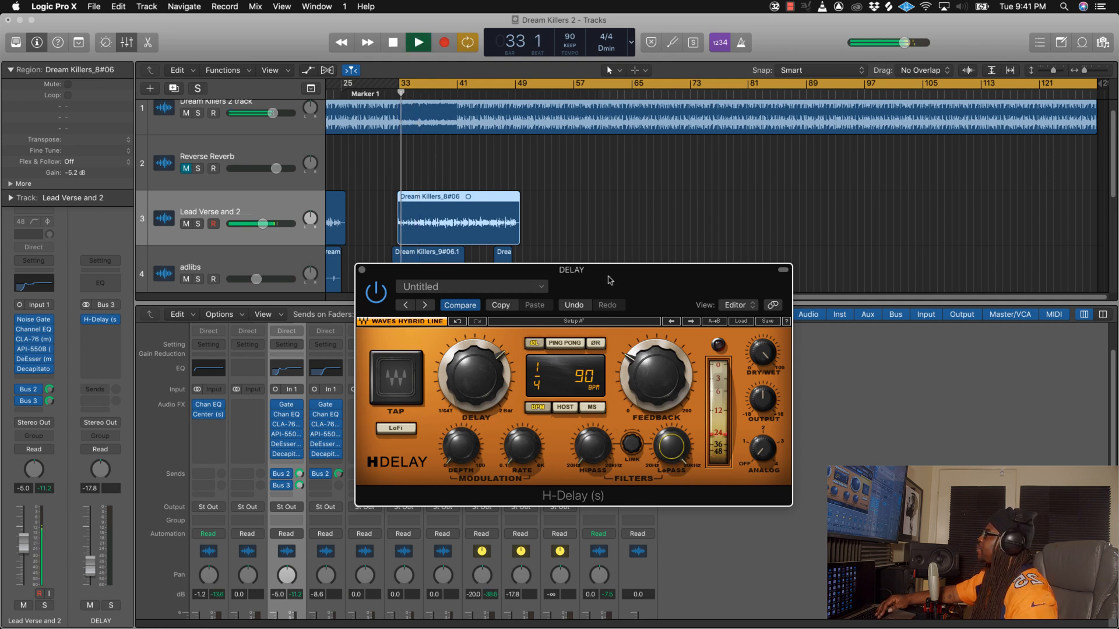
pyautogui.moveTo(609, 280); pyautogui.dragTo(537, 159)
pyautogui.scroll(-3, 515, 565)
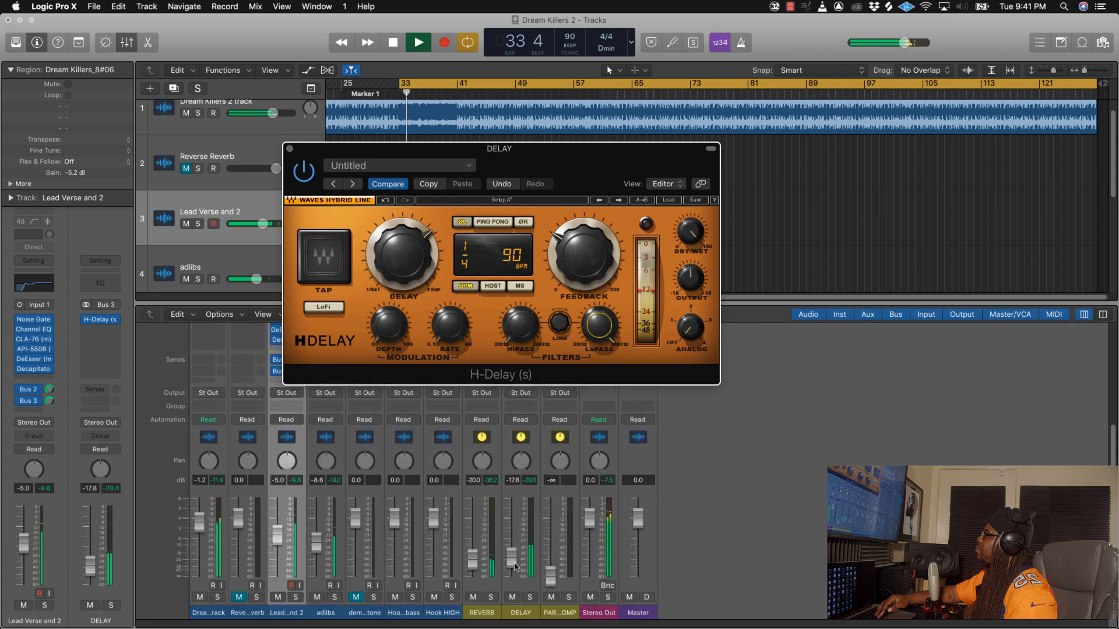
pyautogui.click(515, 565)
pyautogui.moveTo(513, 565); pyautogui.dragTo(515, 568)
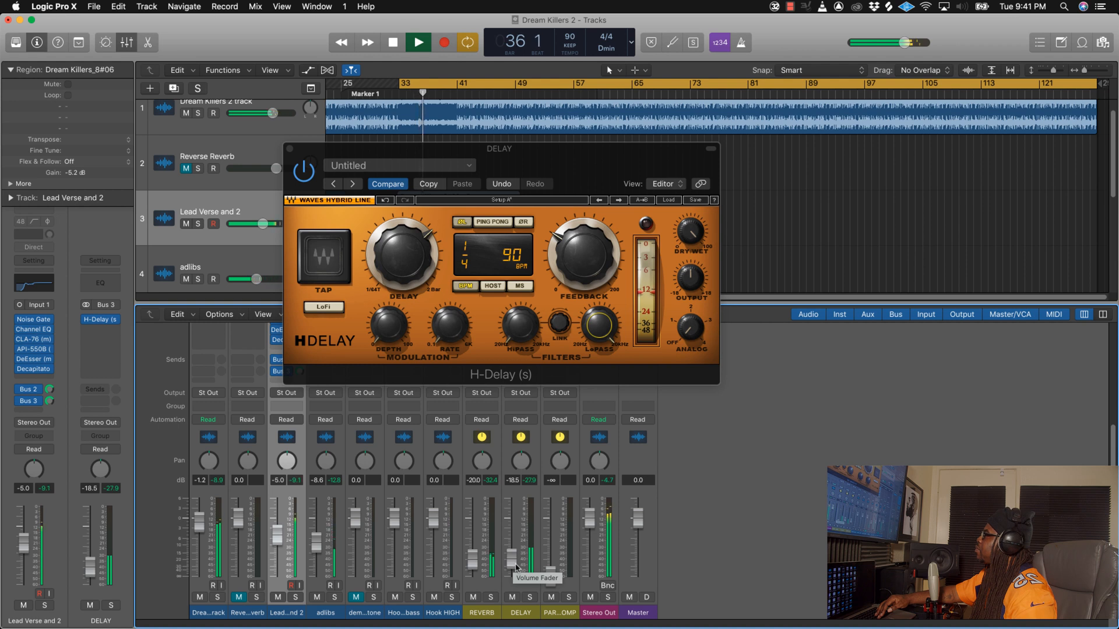
pyautogui.moveTo(516, 566); pyautogui.dragTo(518, 567)
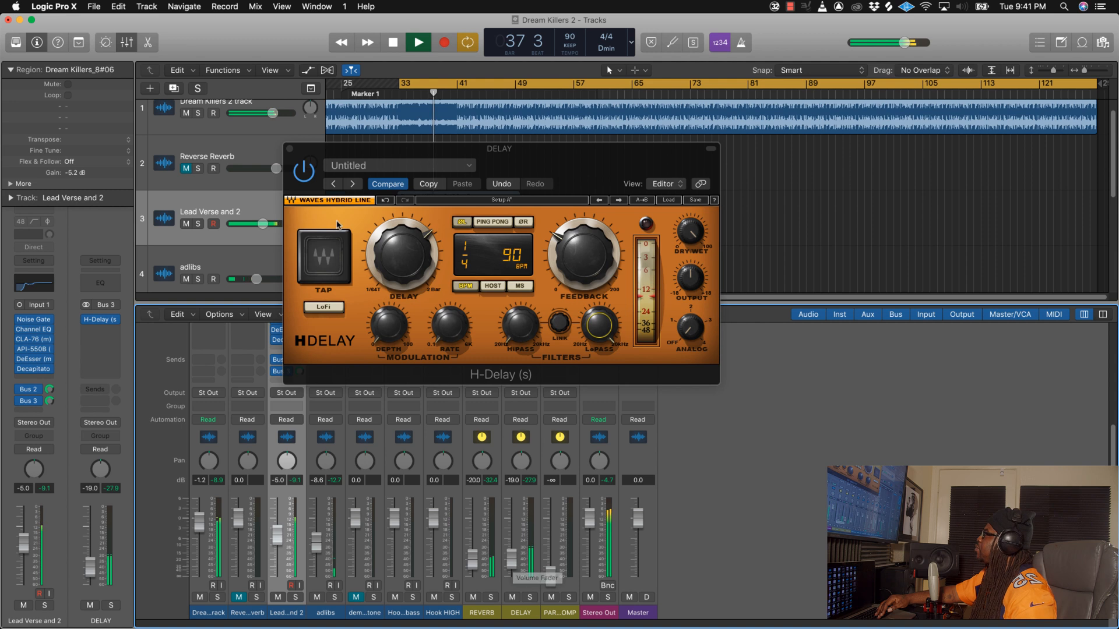
pyautogui.press('space')
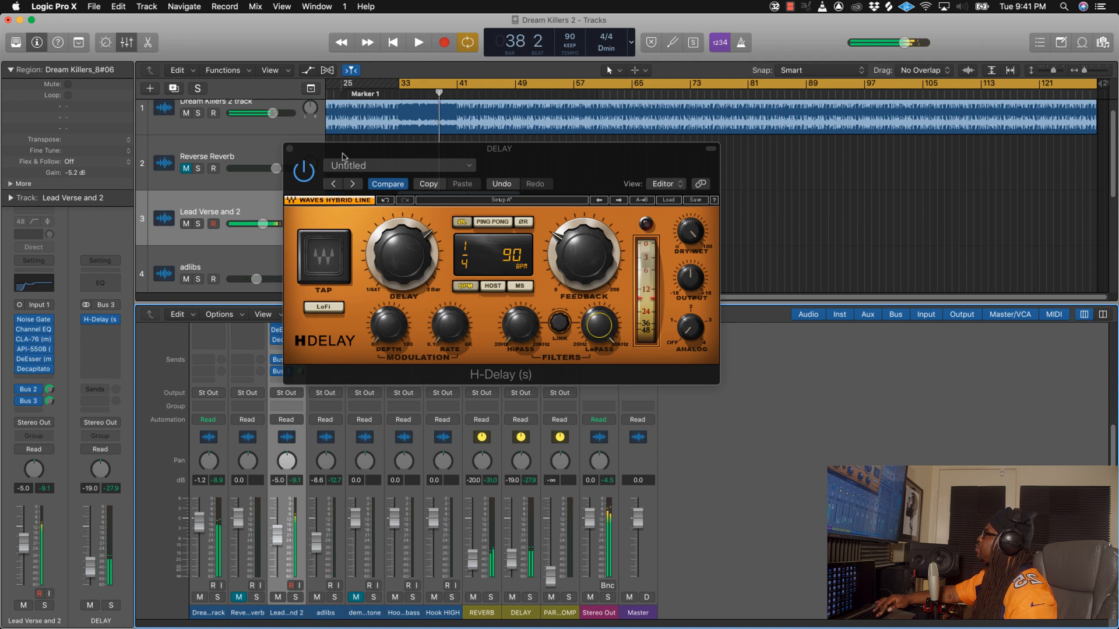
pyautogui.click(290, 150)
pyautogui.scroll(5, 524, 440)
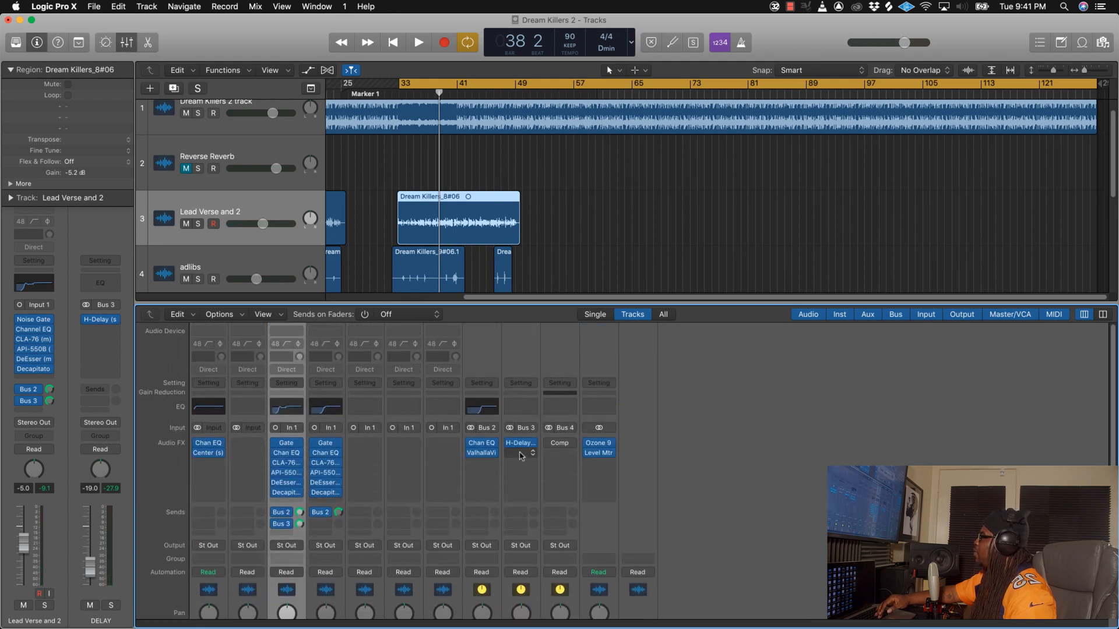
pyautogui.click(522, 446)
pyautogui.click(521, 446)
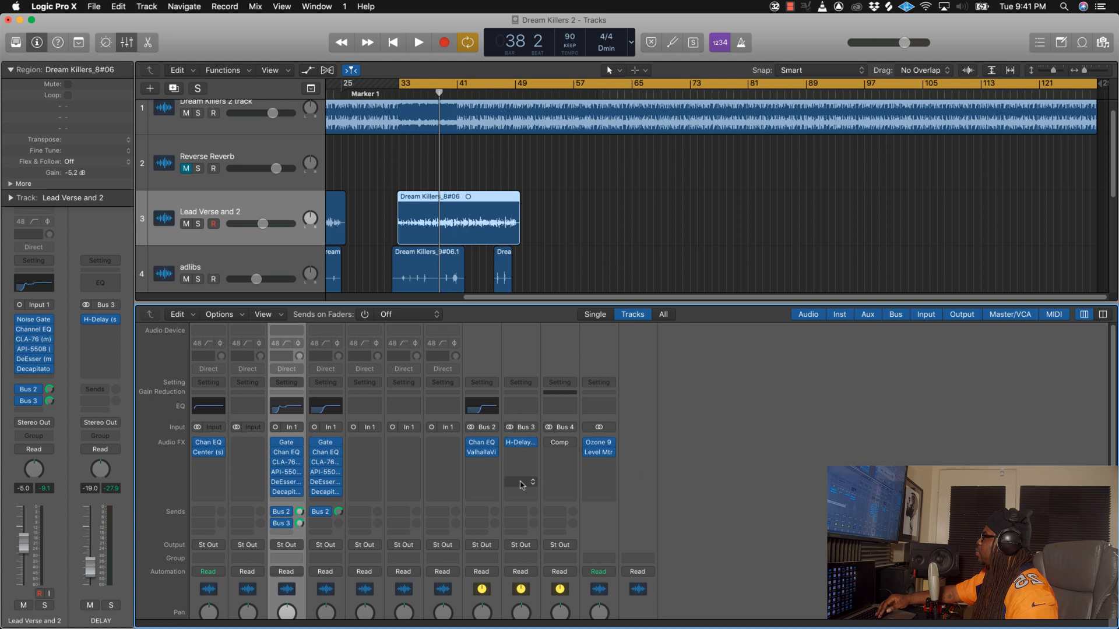
# Step: Add a second send to Bus 3 (DELAY) on the adlibs channel and turn up its send level
pyautogui.scroll(-2, 521, 485)
pyautogui.scroll(-2, 521, 486)
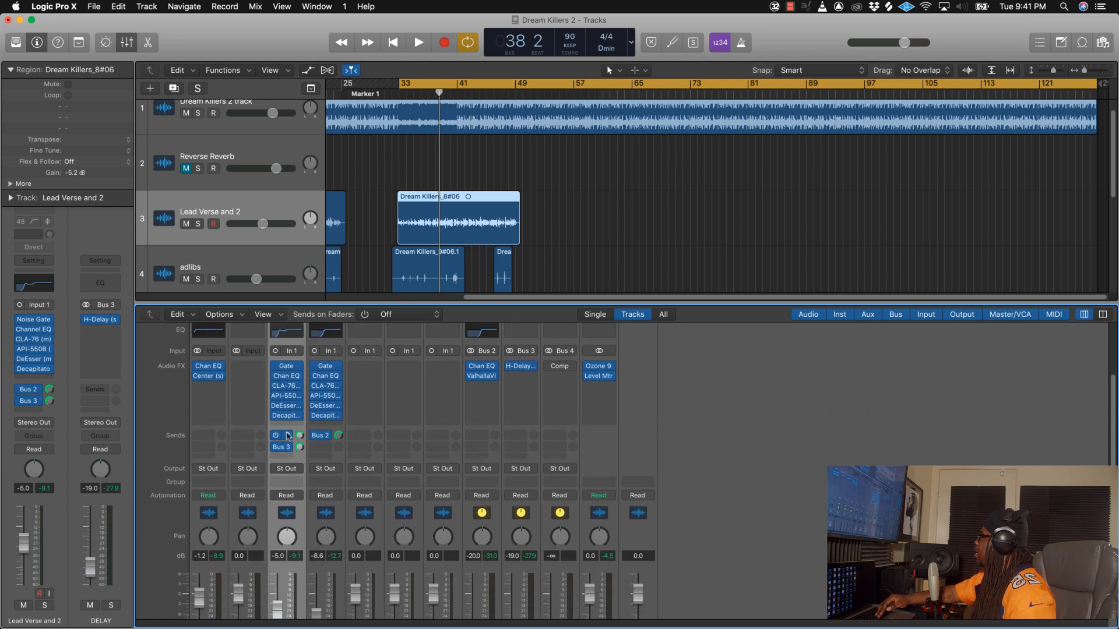
pyautogui.click(327, 449)
pyautogui.moveTo(334, 468)
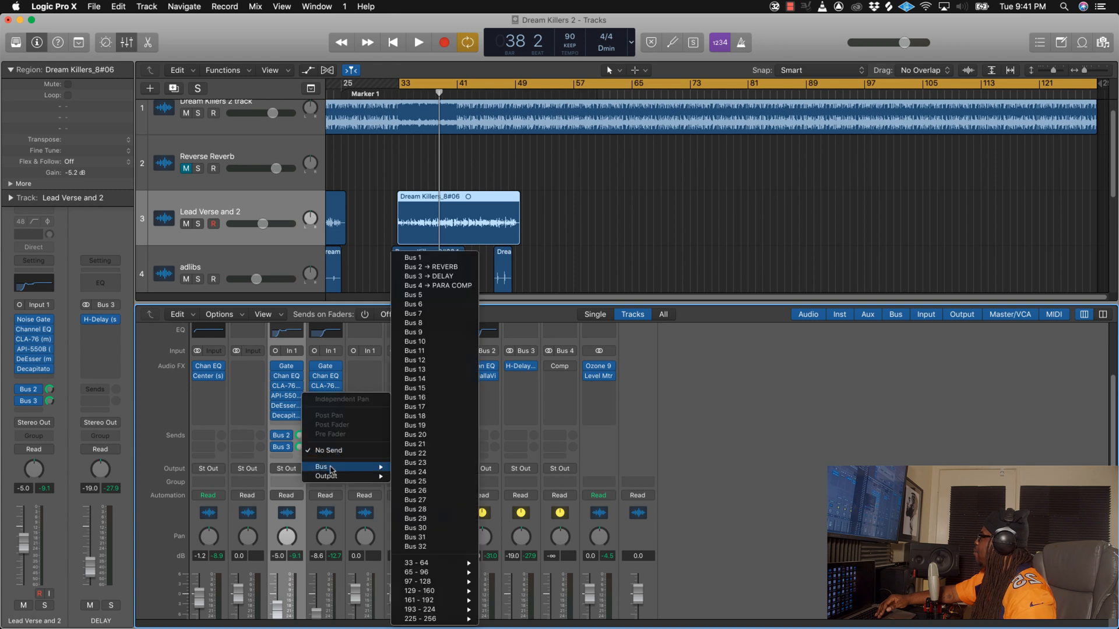
pyautogui.click(442, 277)
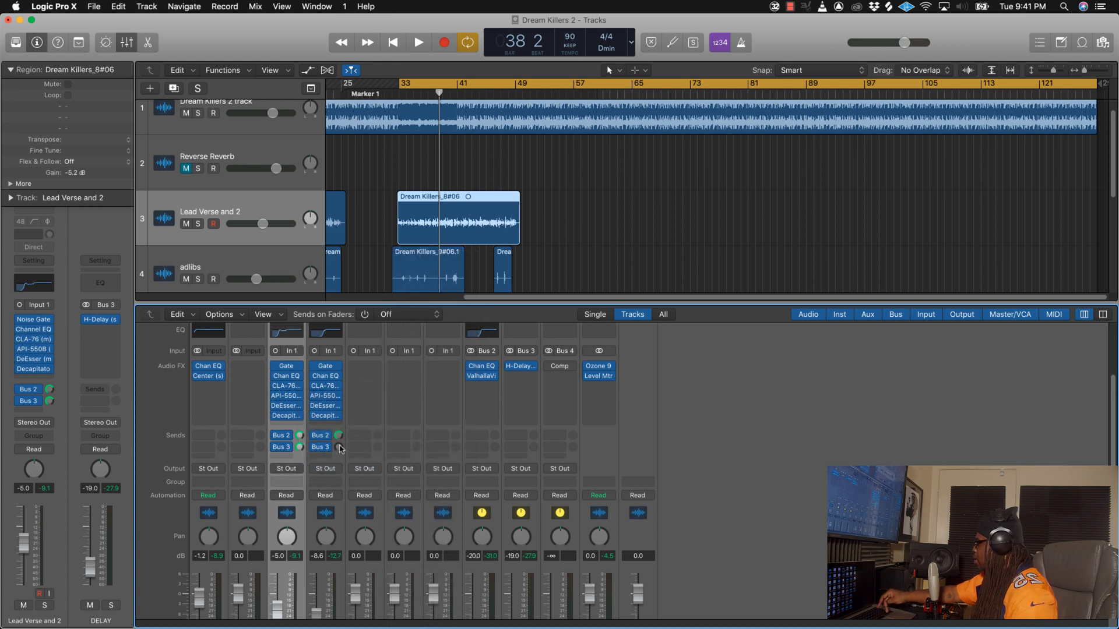
# Step: Open Ozone 9 on the Stereo Out channel, sum the output to mono and close the plug-in
pyautogui.moveTo(606, 370)
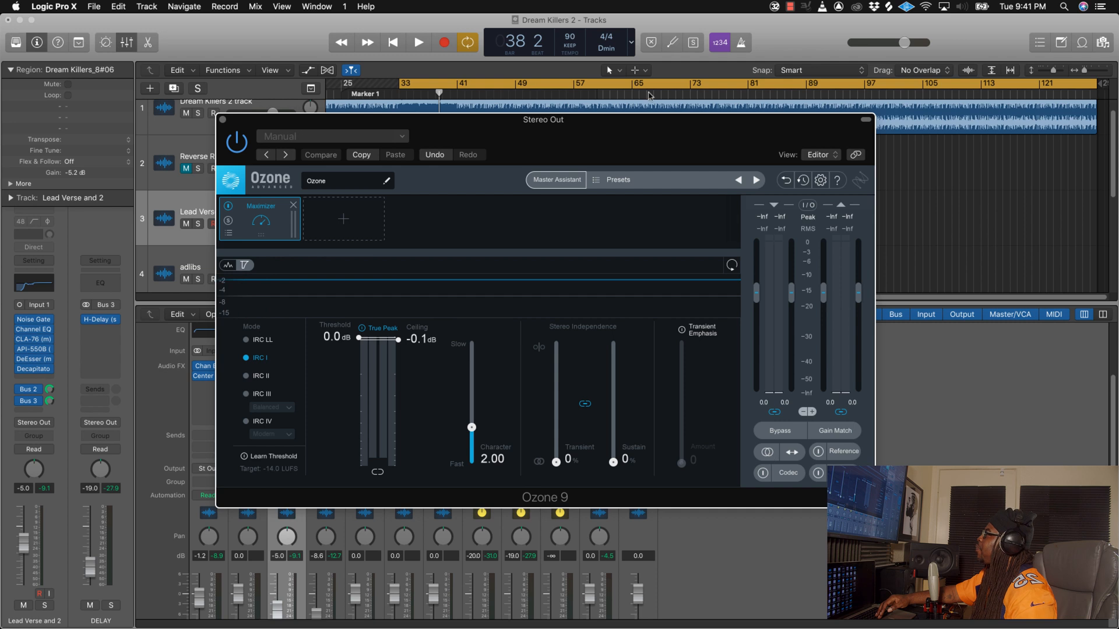
pyautogui.moveTo(673, 144); pyautogui.dragTo(506, 103)
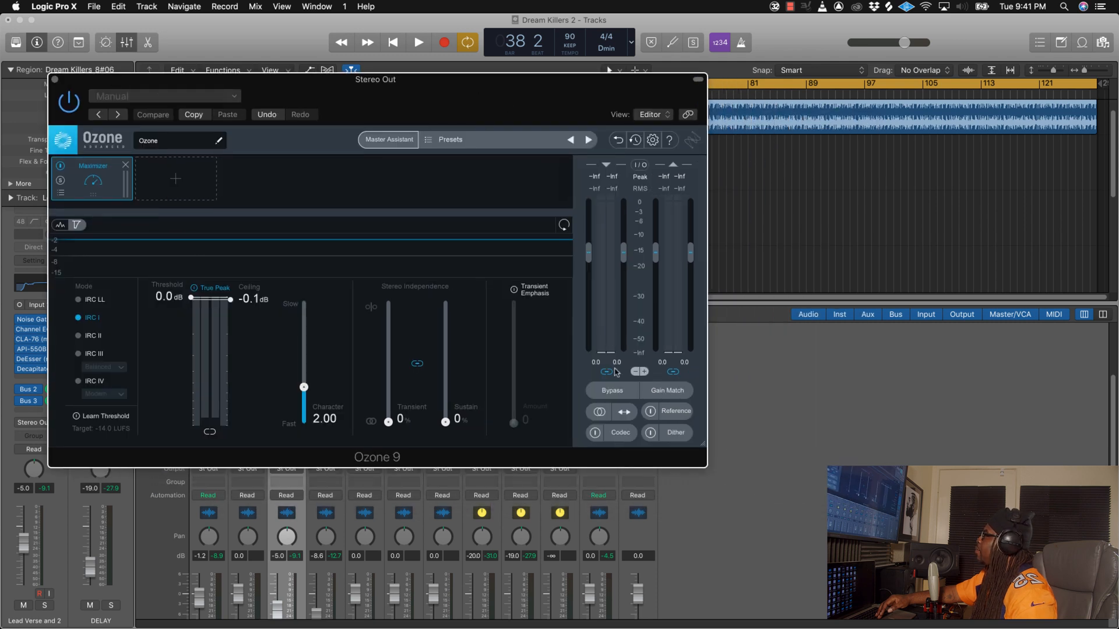
pyautogui.click(598, 412)
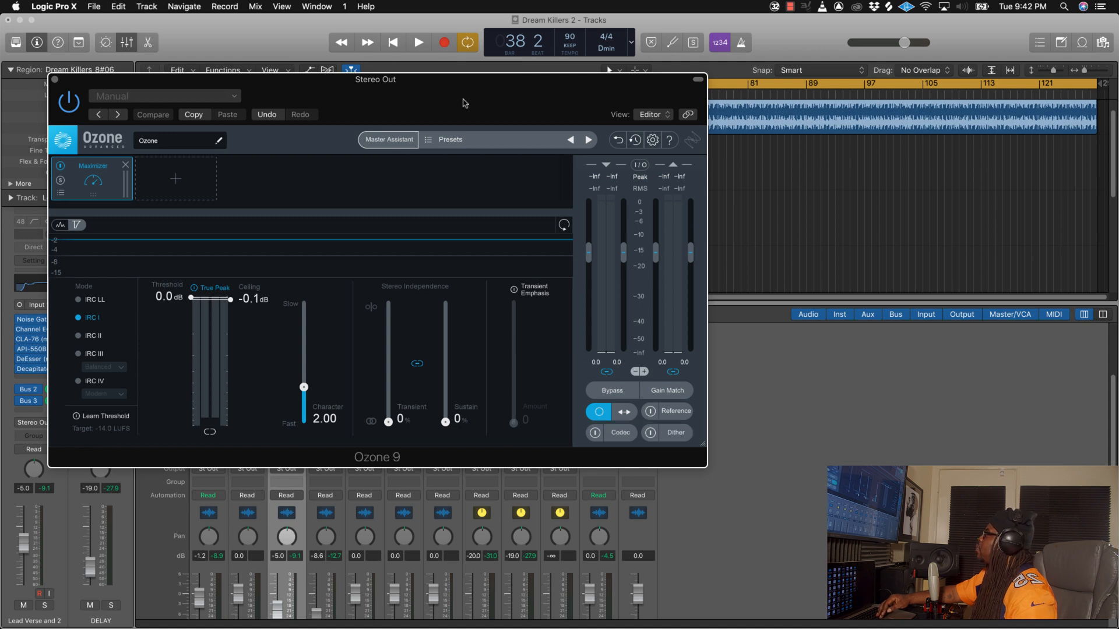
pyautogui.moveTo(462, 102); pyautogui.dragTo(588, 105)
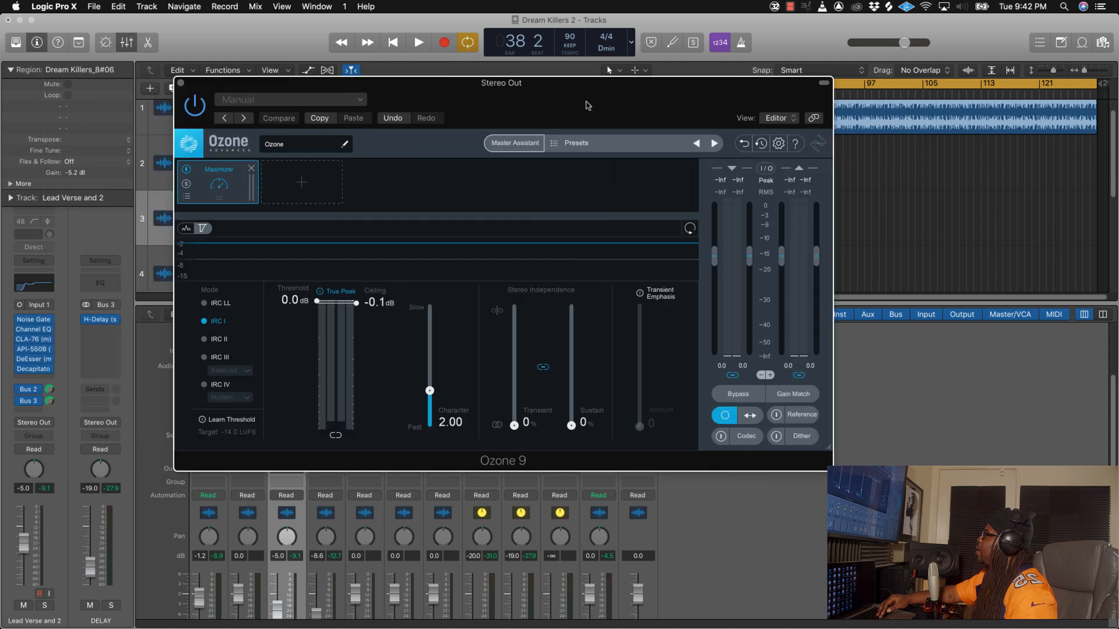
pyautogui.click(182, 85)
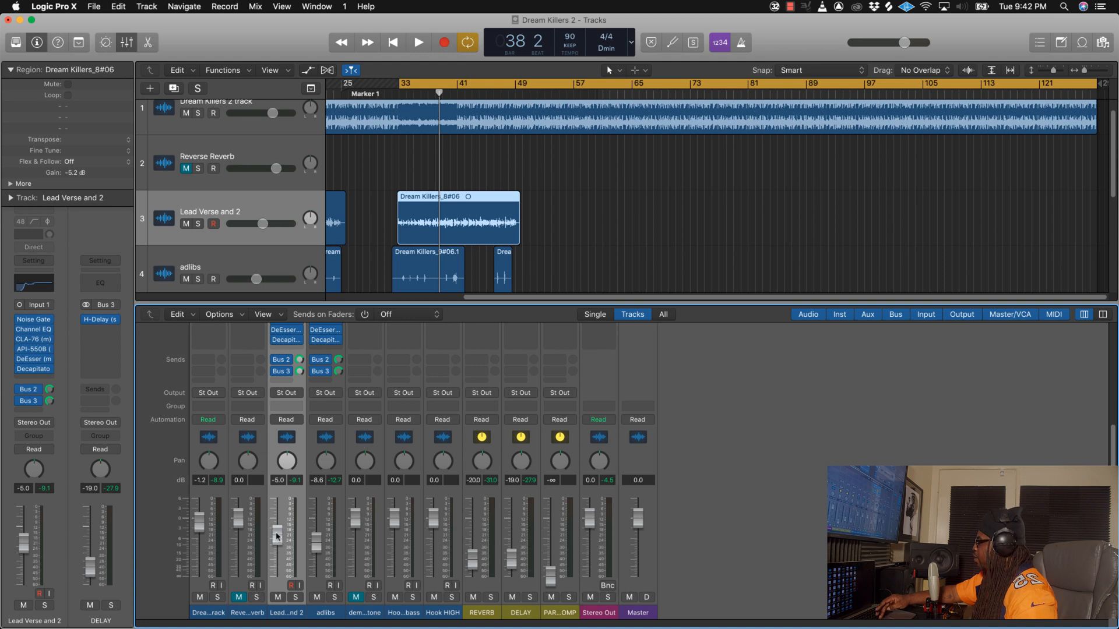
# Step: Rebalance the vocals during mono playback, setting the Lead Verse and 2 fader to -8.0 dB and the adlibs fader to -10.4 dB
pyautogui.press('space')
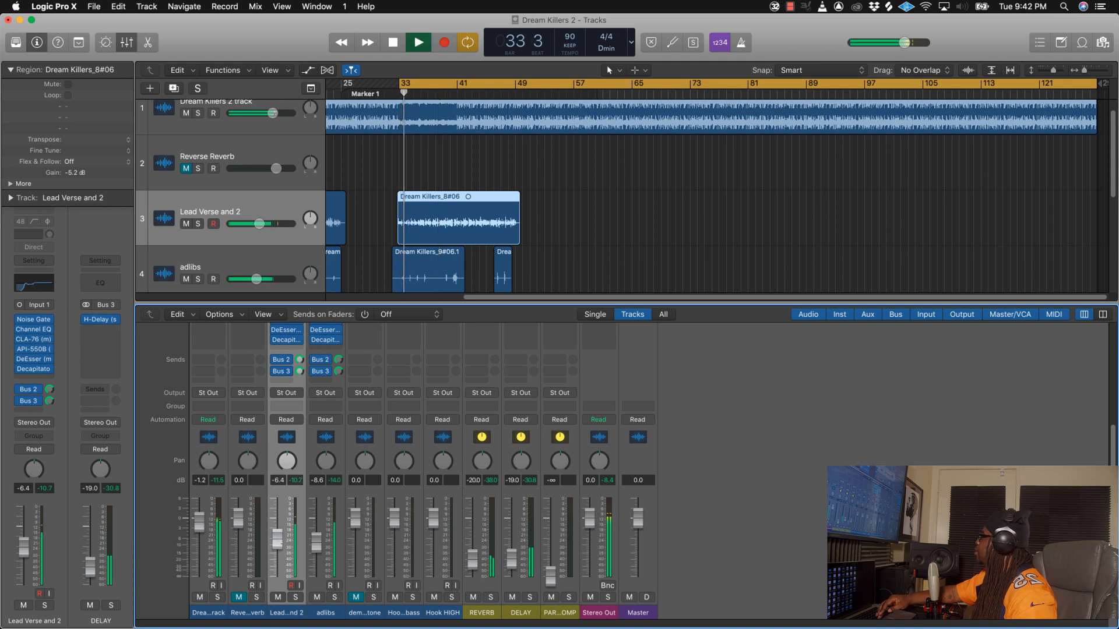
pyautogui.moveTo(280, 539)
pyautogui.mouseDown()
pyautogui.moveTo(316, 548)
pyautogui.moveTo(277, 543)
pyautogui.moveTo(278, 556)
pyautogui.moveTo(278, 544)
pyautogui.mouseUp()
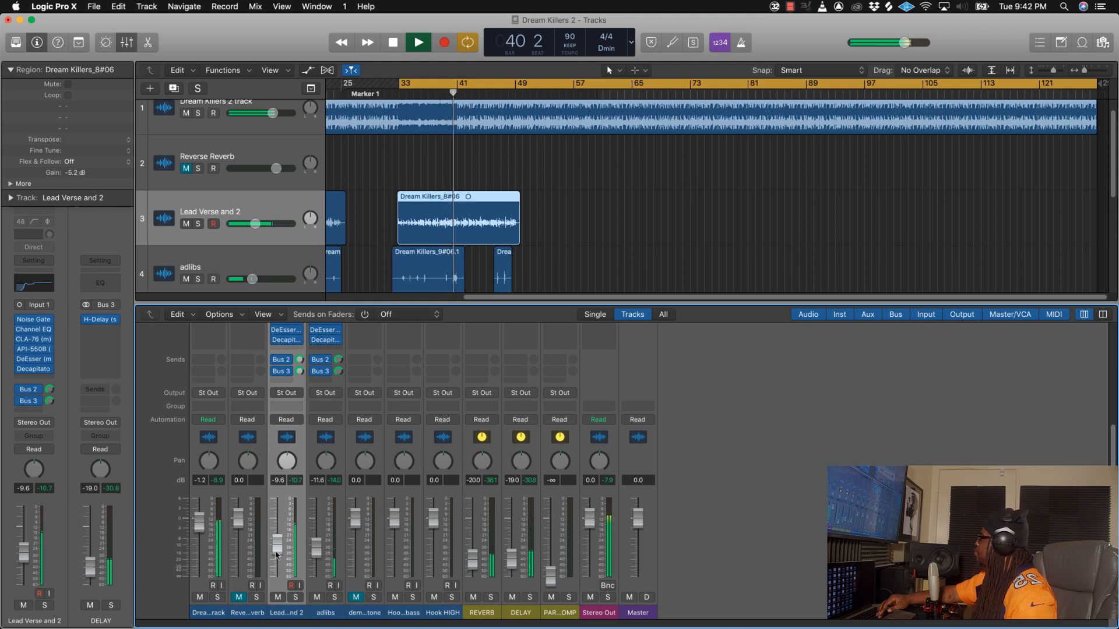
pyautogui.moveTo(277, 552); pyautogui.dragTo(317, 546)
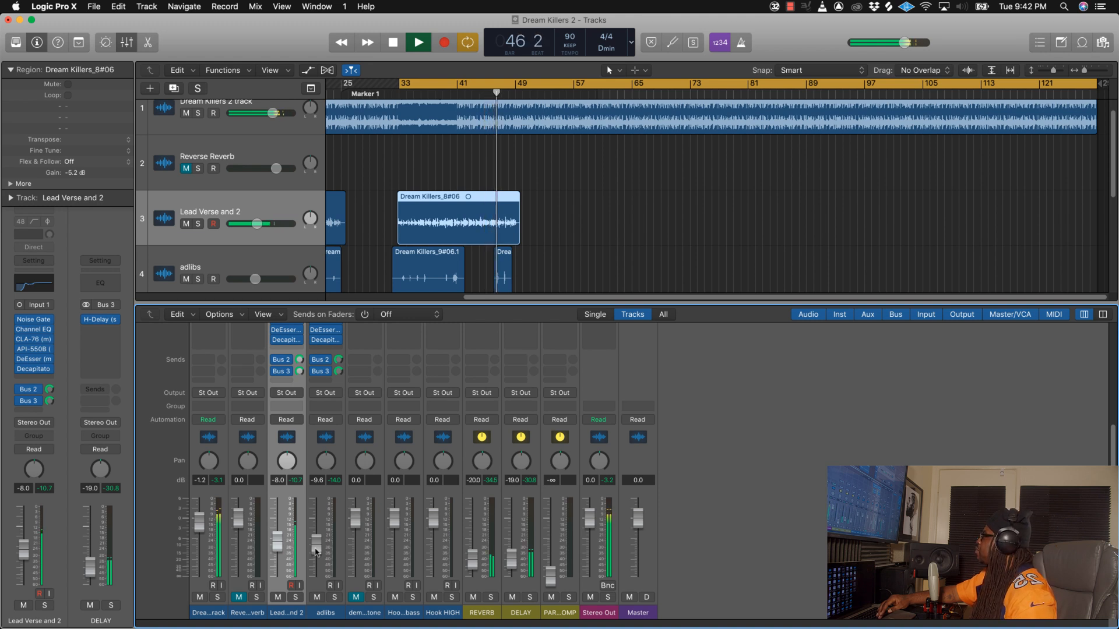
pyautogui.moveTo(315, 551); pyautogui.dragTo(316, 557)
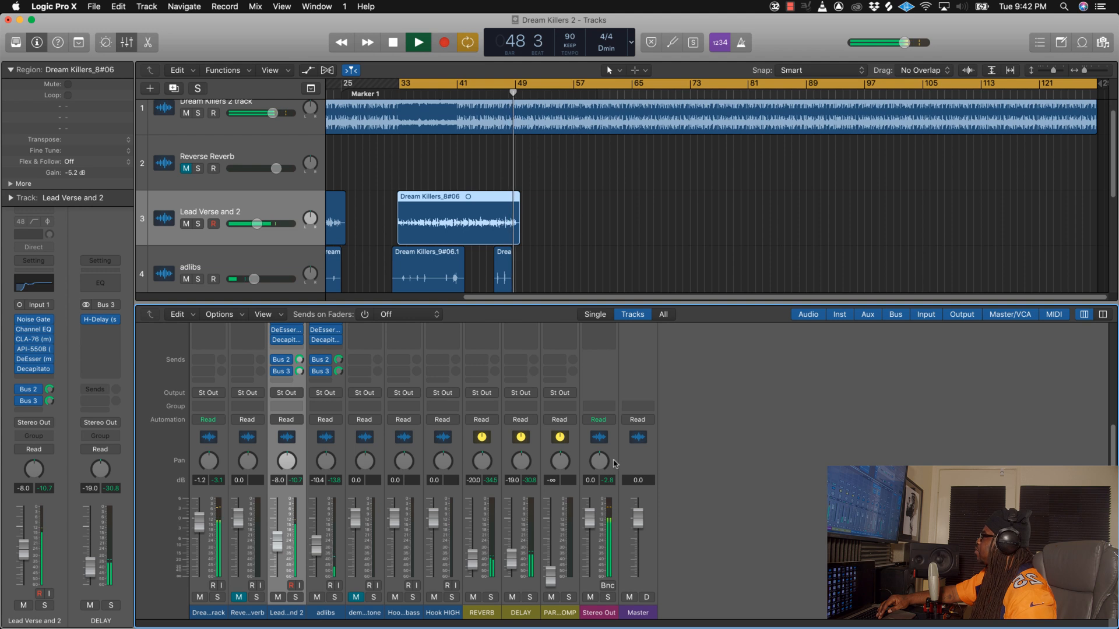
# Step: Reopen Ozone 9 on the Stereo Out channel during playback and switch its output from mono back to stereo
pyautogui.scroll(3, 609, 396)
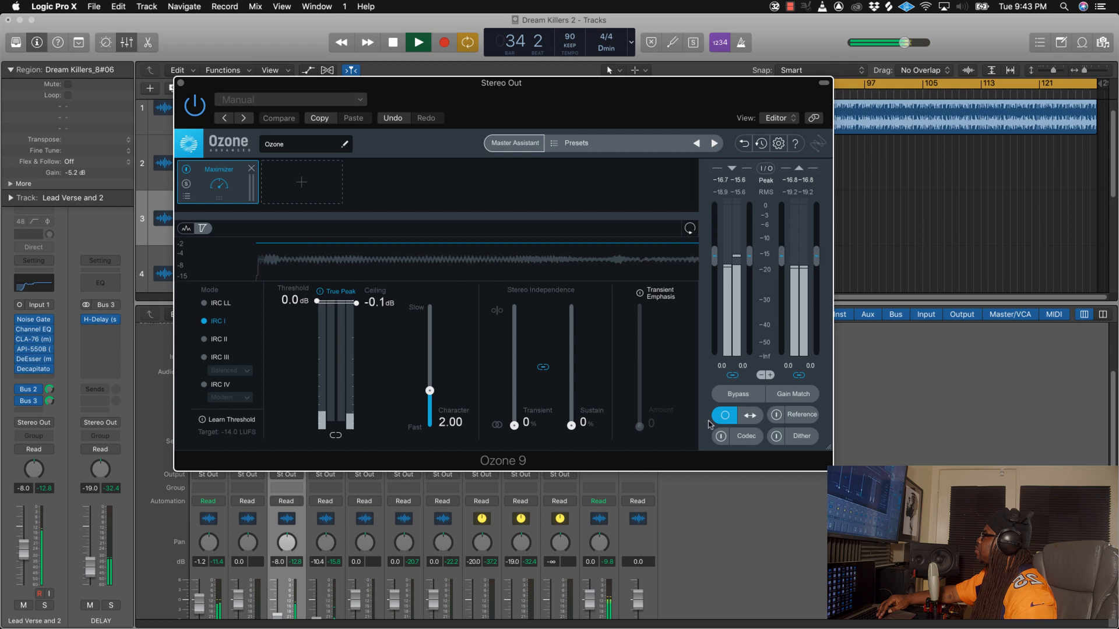
pyautogui.click(725, 415)
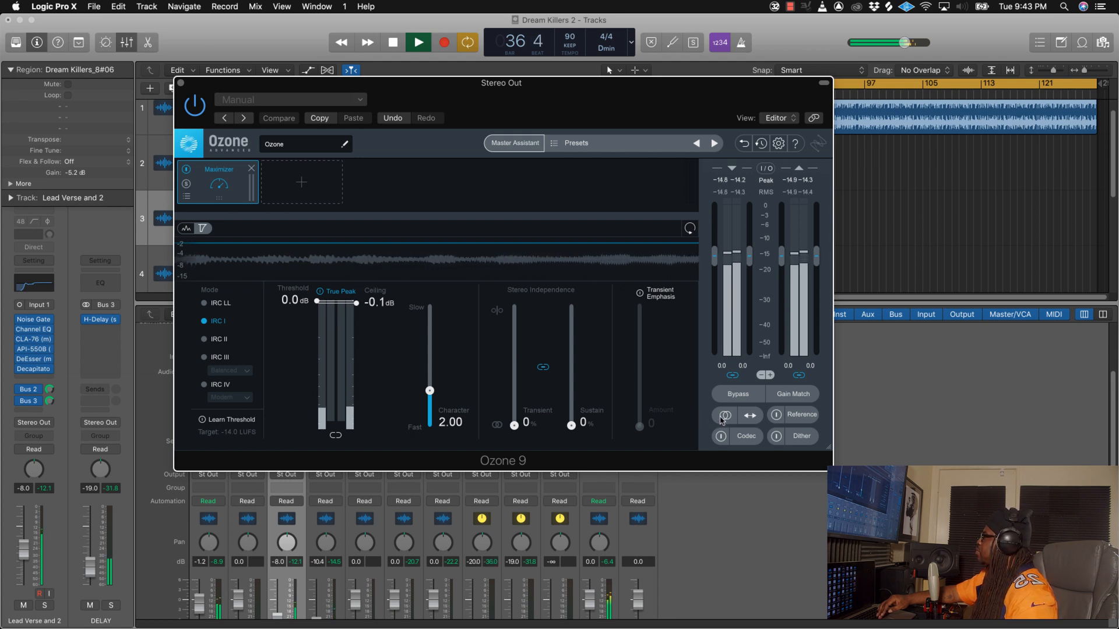
# Step: Move the Ozone 9 window clear of the mixer, listen to the vocal balance in stereo and stop playback
pyautogui.moveTo(583, 97); pyautogui.dragTo(427, 72)
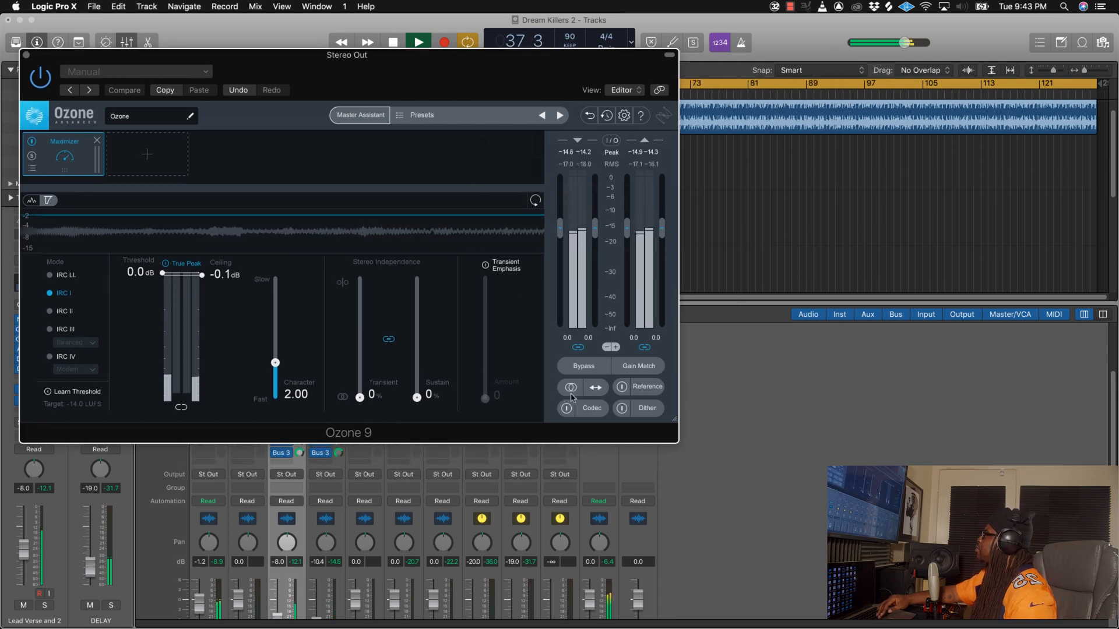
pyautogui.scroll(-2, 379, 519)
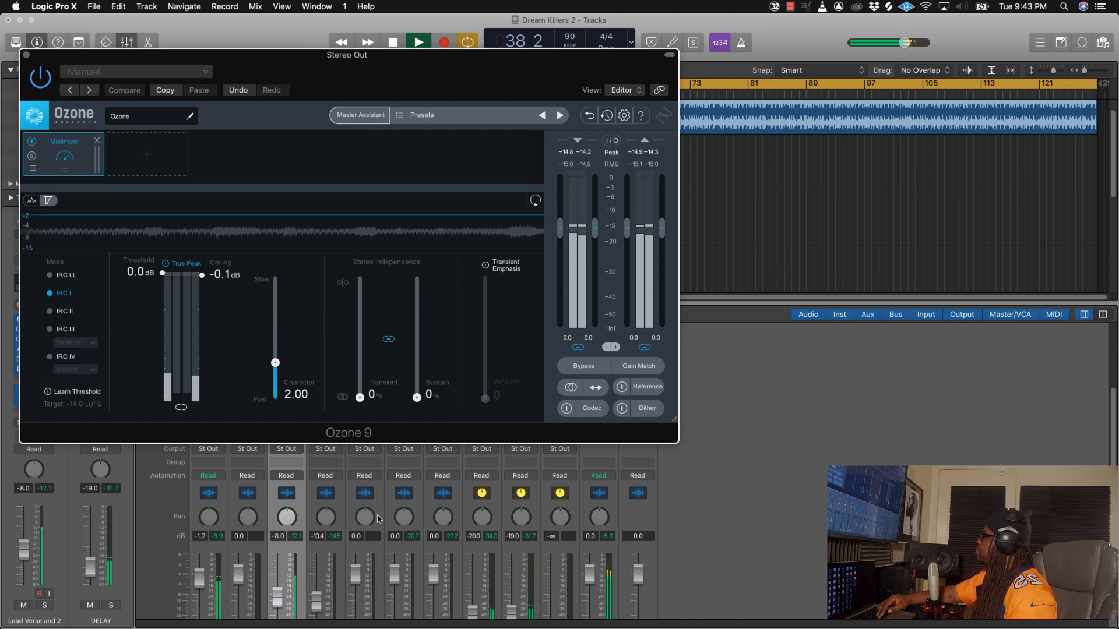
pyautogui.scroll(6, 313, 527)
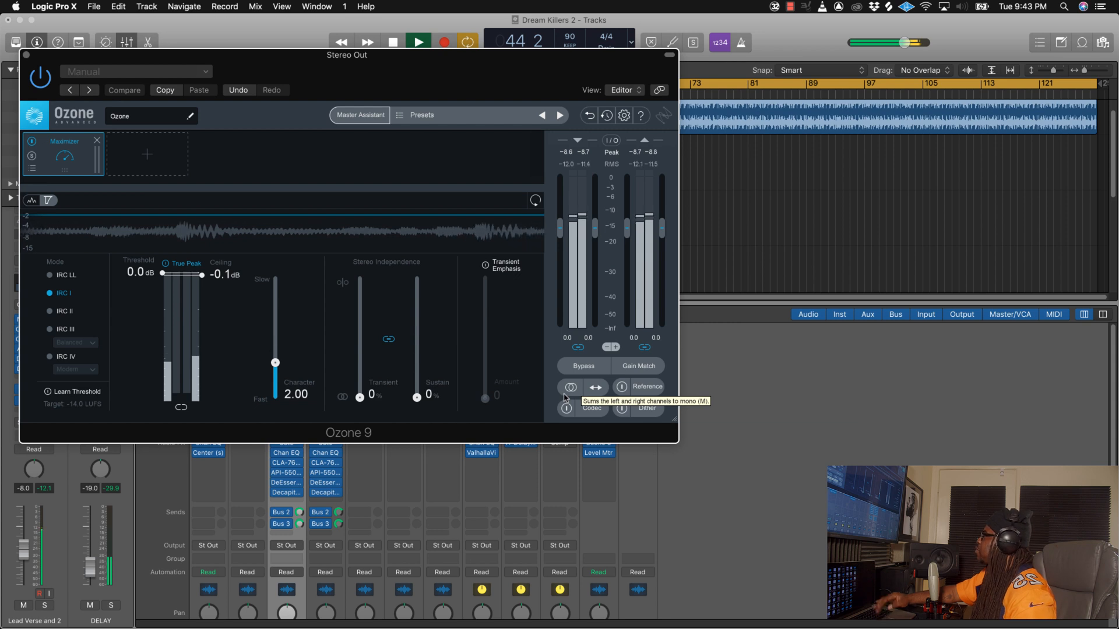
pyautogui.press('space')
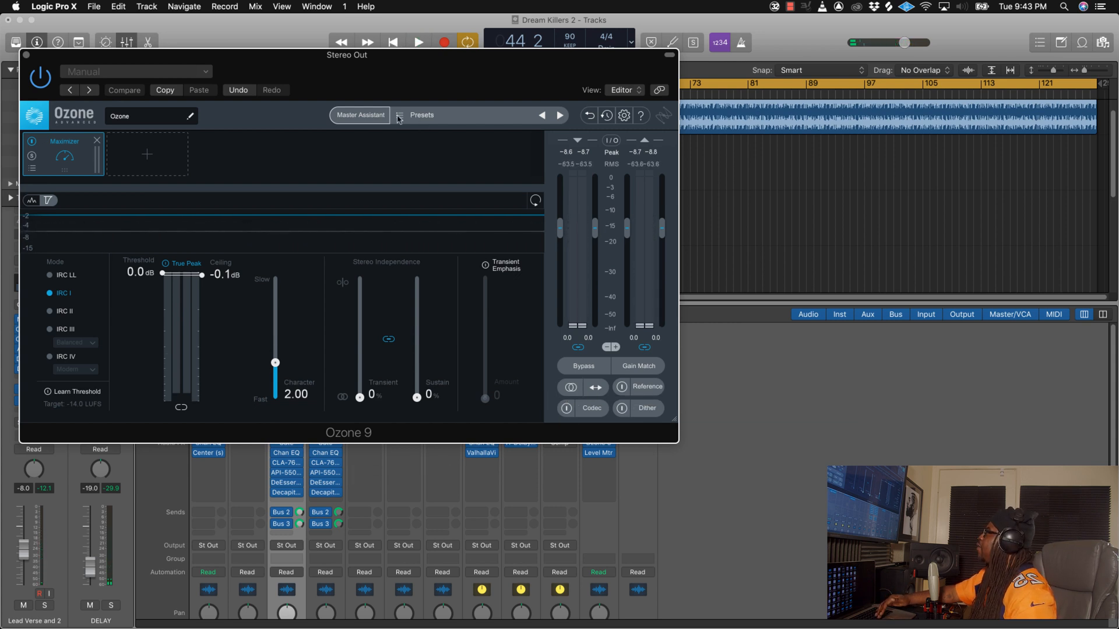
# Step: Close the Ozone 9 plug-in window of the Stereo Out channel
pyautogui.moveTo(381, 87); pyautogui.dragTo(515, 129)
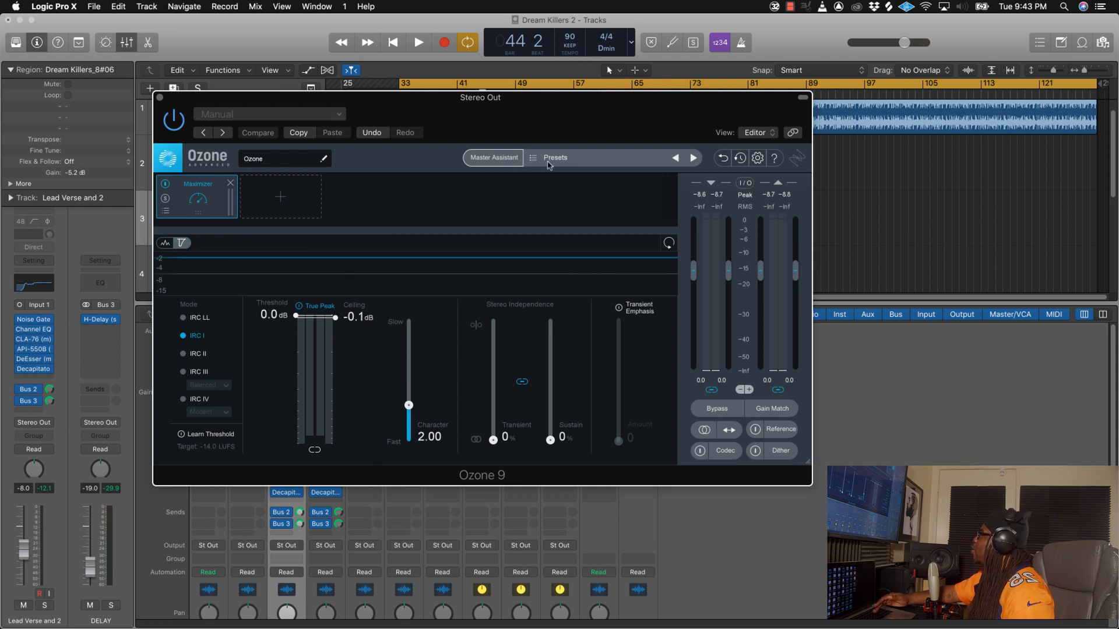
pyautogui.moveTo(514, 128); pyautogui.dragTo(515, 181)
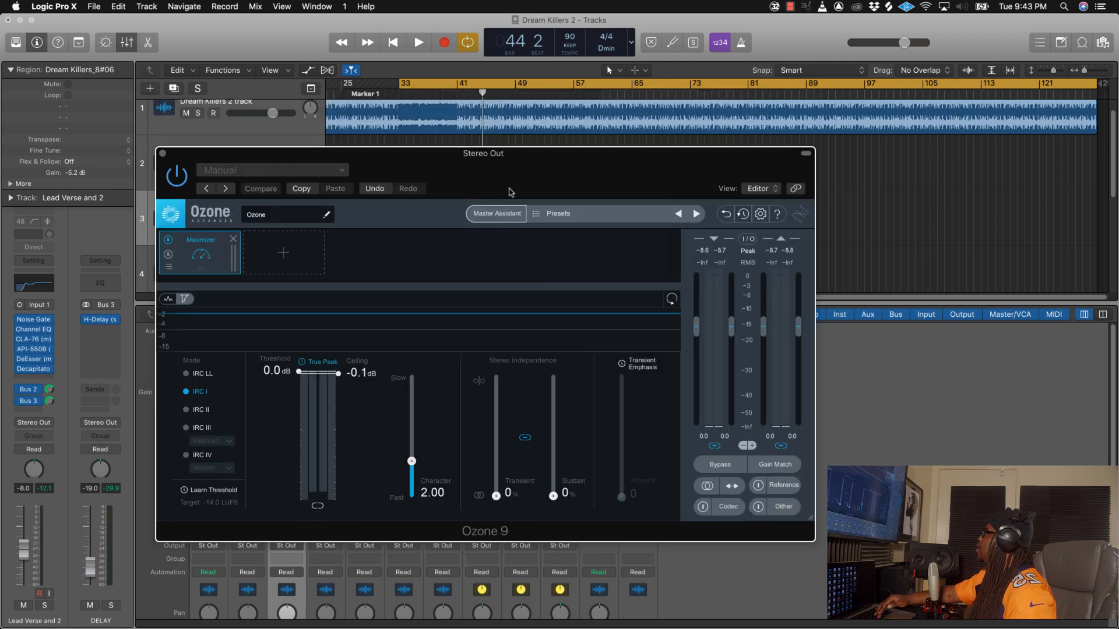
pyautogui.click(162, 154)
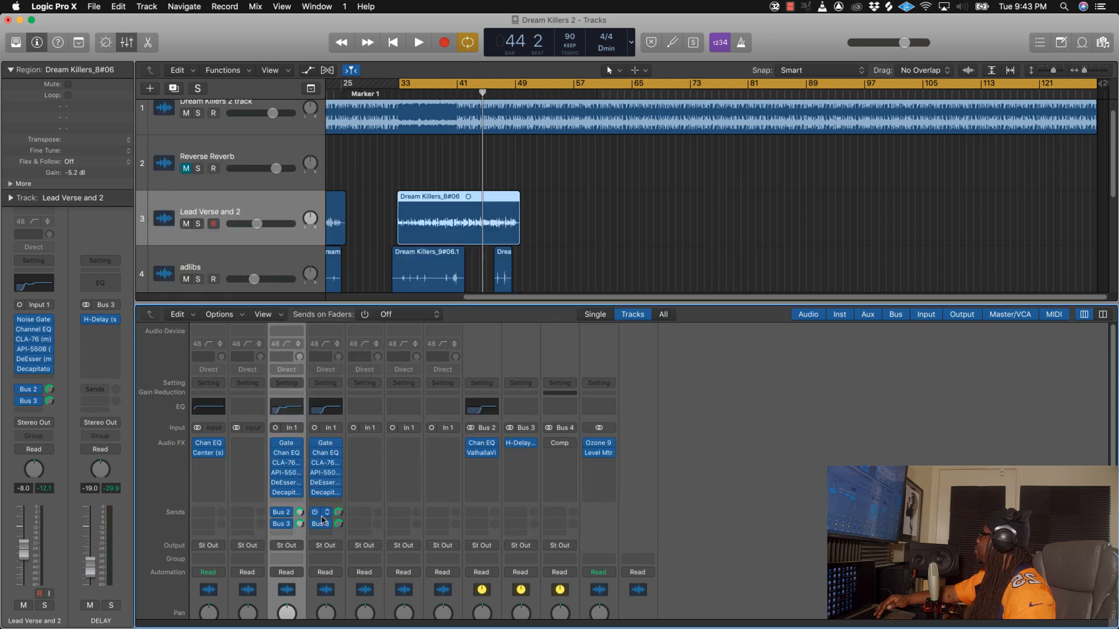